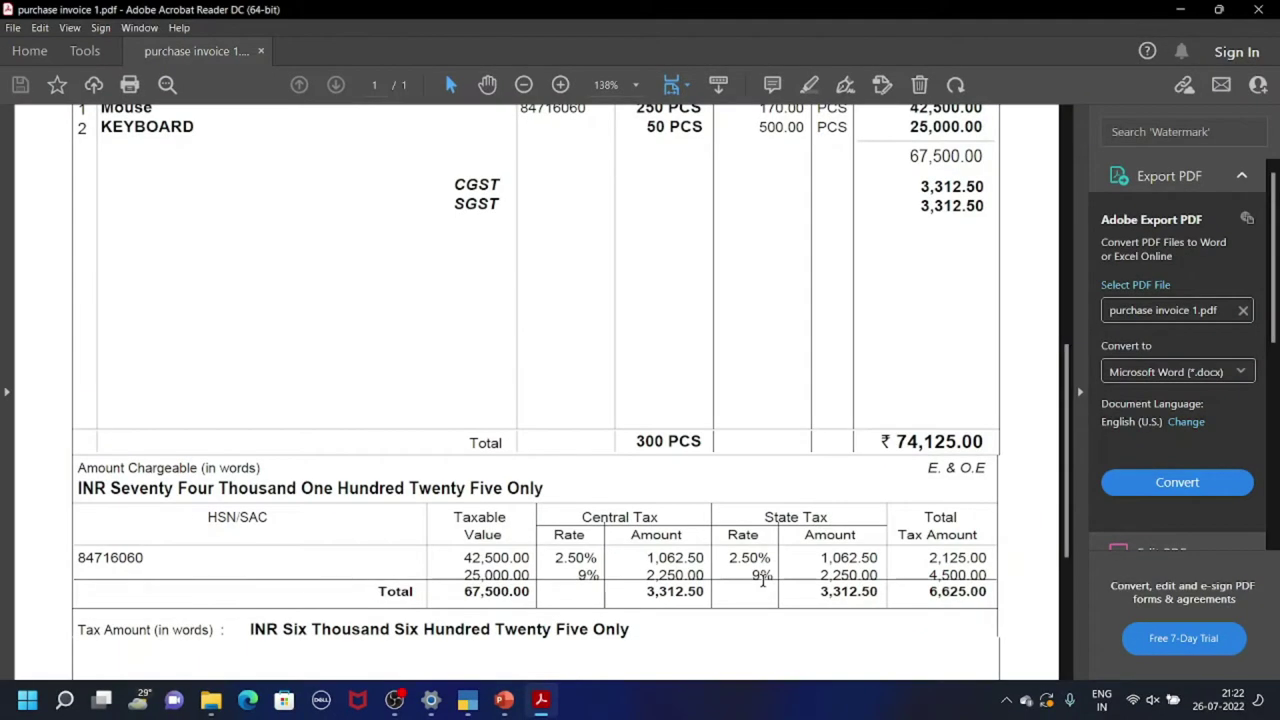
# - Scroll up through purchase invoice 1.pdf, then switch to TallyPrime's Gateway of Tally
pyautogui.scroll(3, 455, 634)
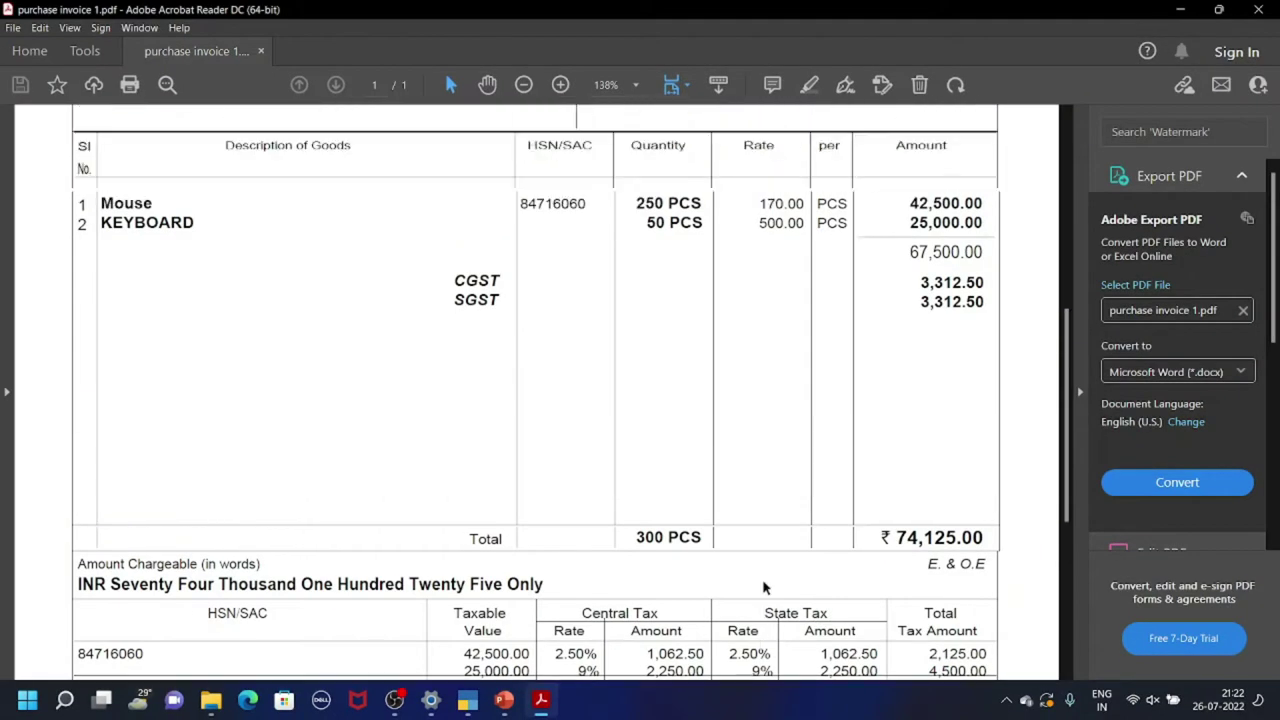
pyautogui.click(467, 700)
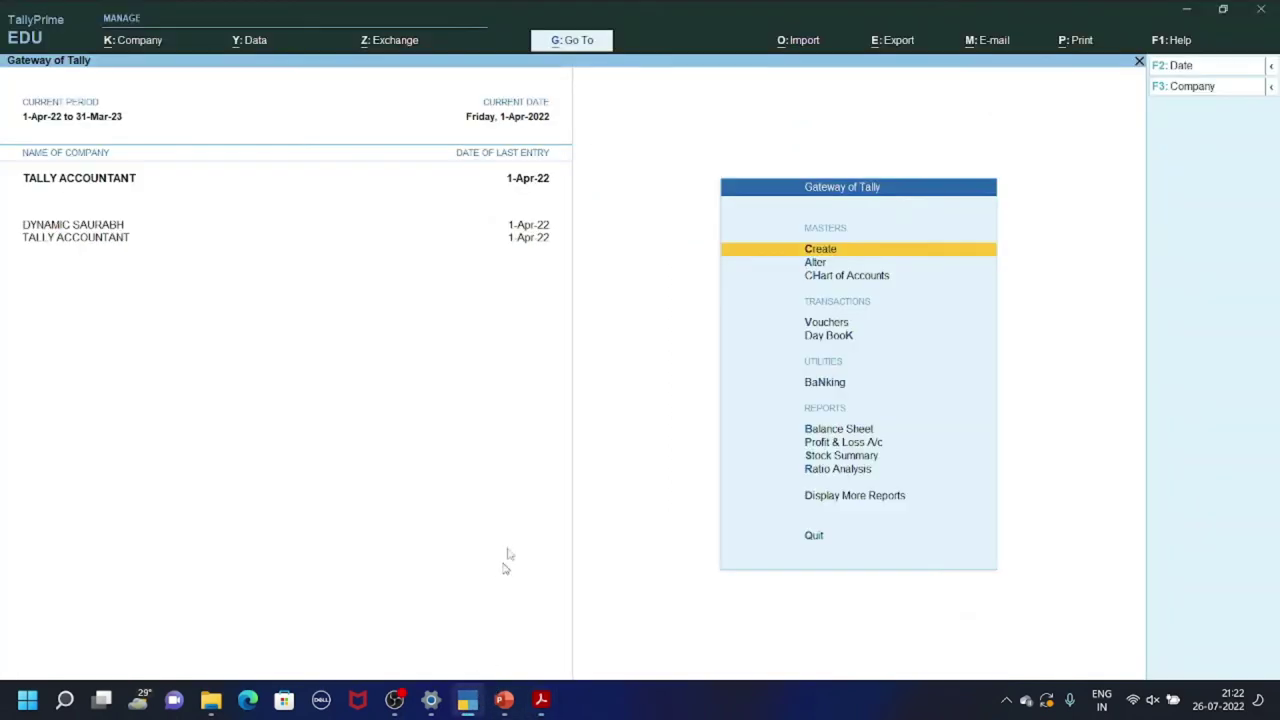
# - Open a new Purchase voucher, No. 2, from the Gateway with V and F9
pyautogui.press('Escape')
pyautogui.press('Escape')
pyautogui.press('v')
pyautogui.press('F9')
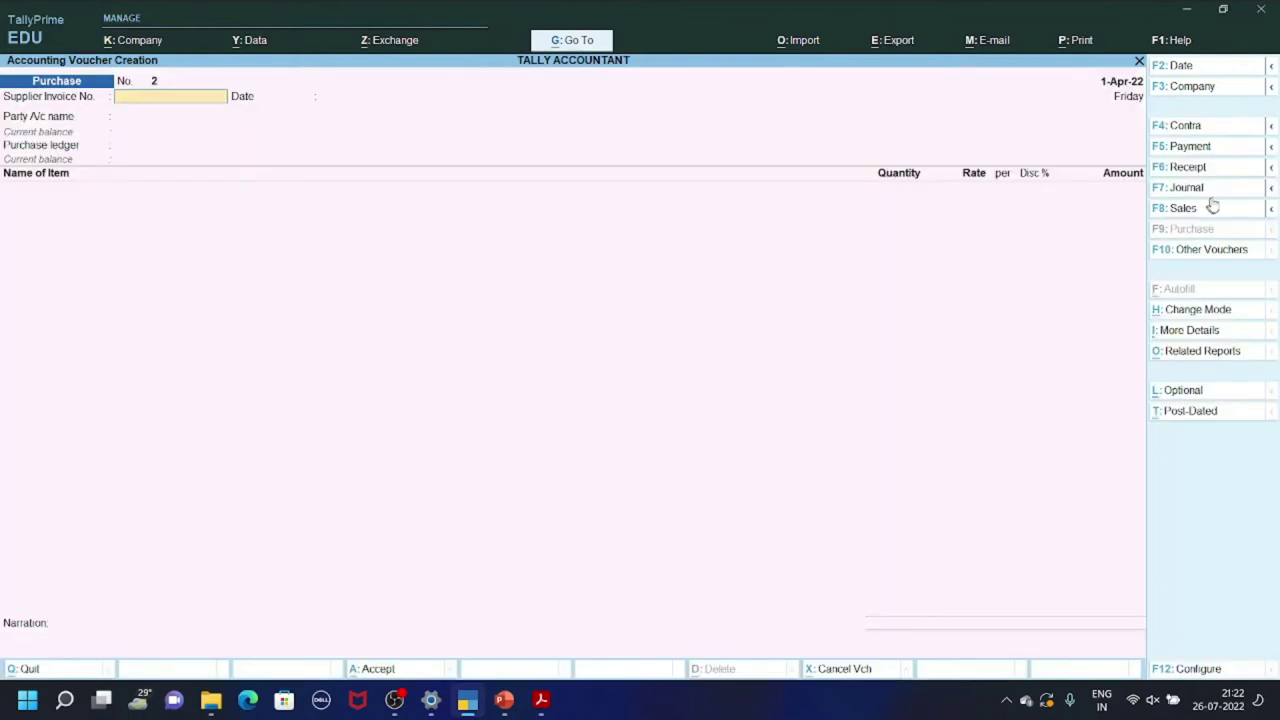
pyautogui.click(1176, 214)
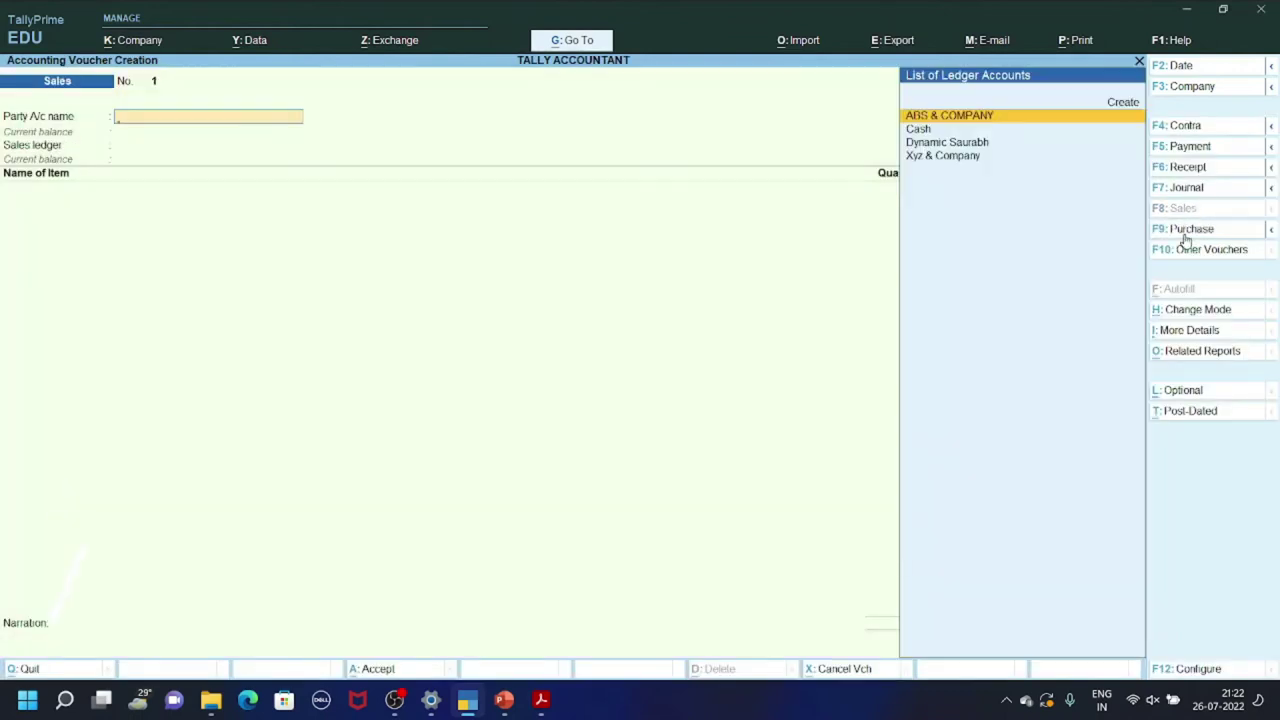
pyautogui.click(1183, 232)
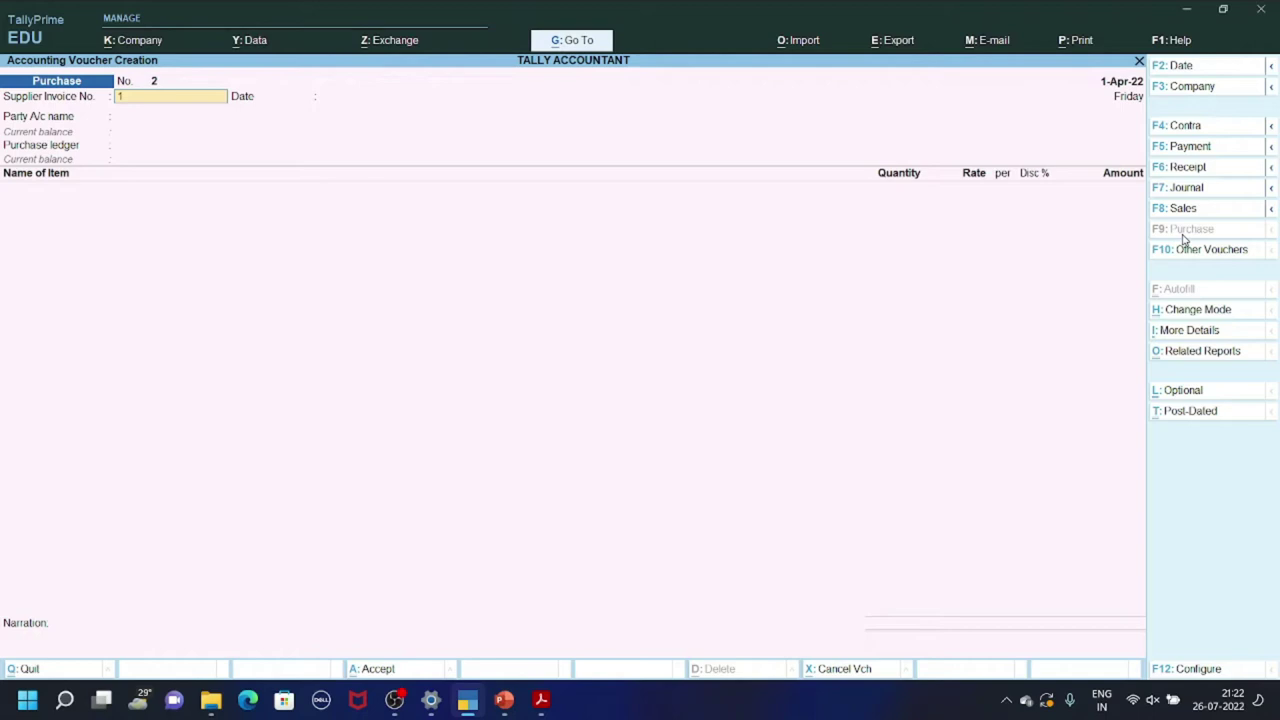
# - Enter supplier invoice number 1, accept date 1-Apr-22, and highlight Dynamic Saurabh
pyautogui.write('1')
pyautogui.press('Return')
pyautogui.press('Return')
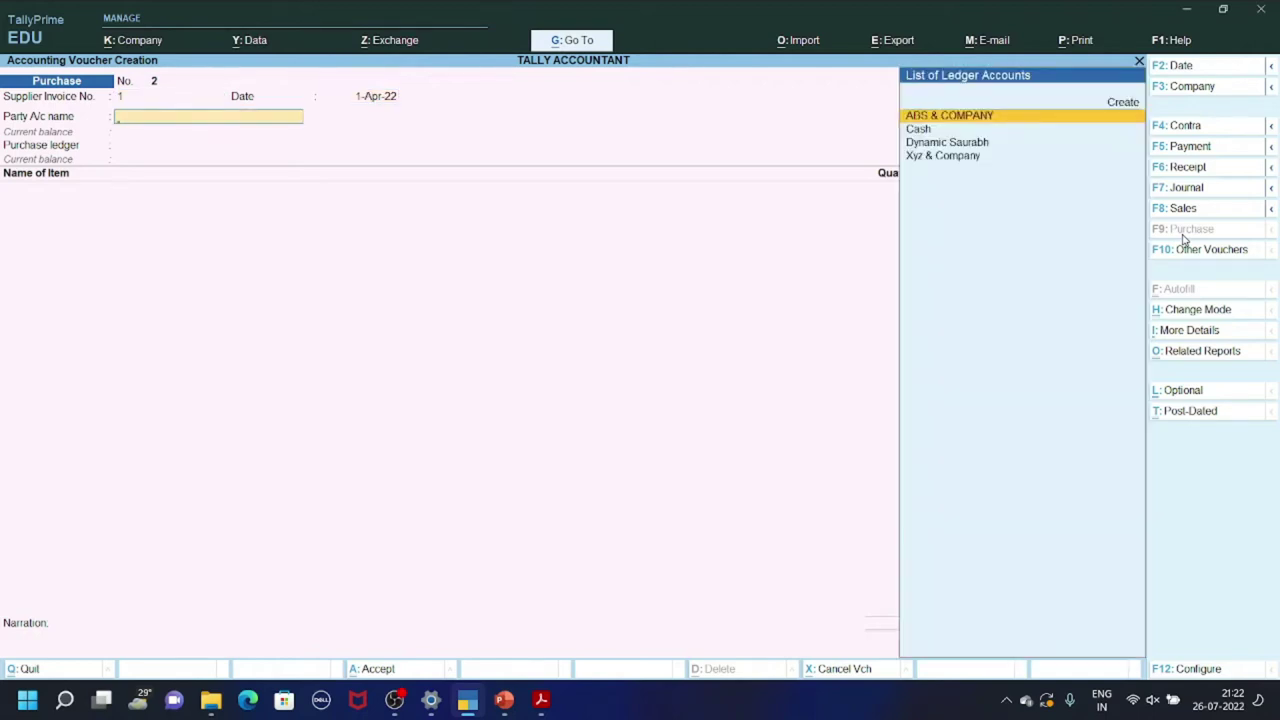
pyautogui.press('Down')
pyautogui.press('Down')
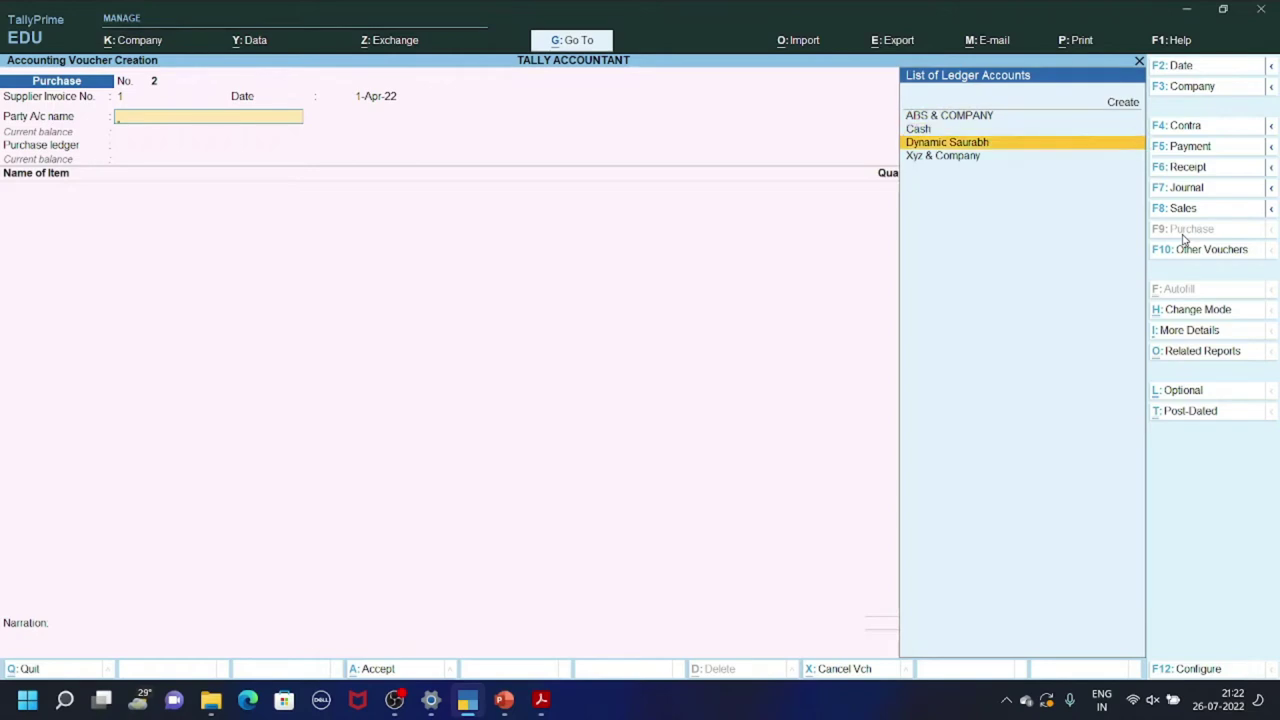
pyautogui.hotkey('alt', 'c')
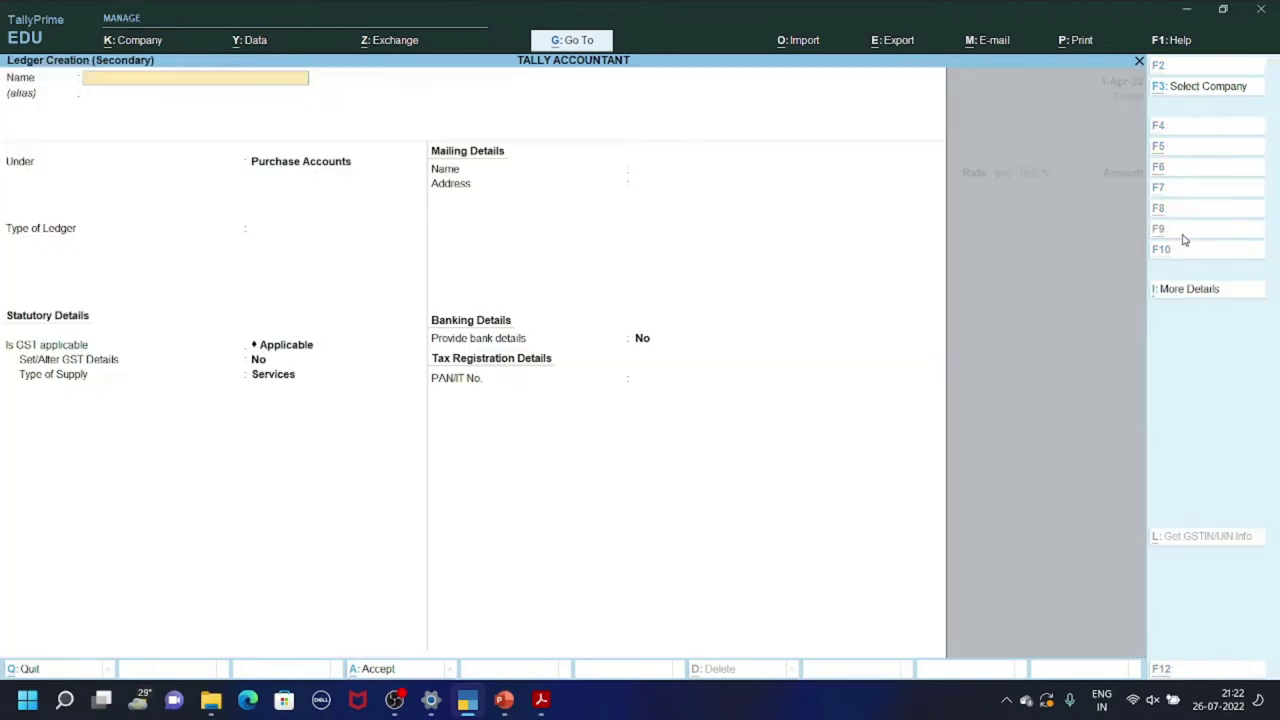
pyautogui.write('DYNA')
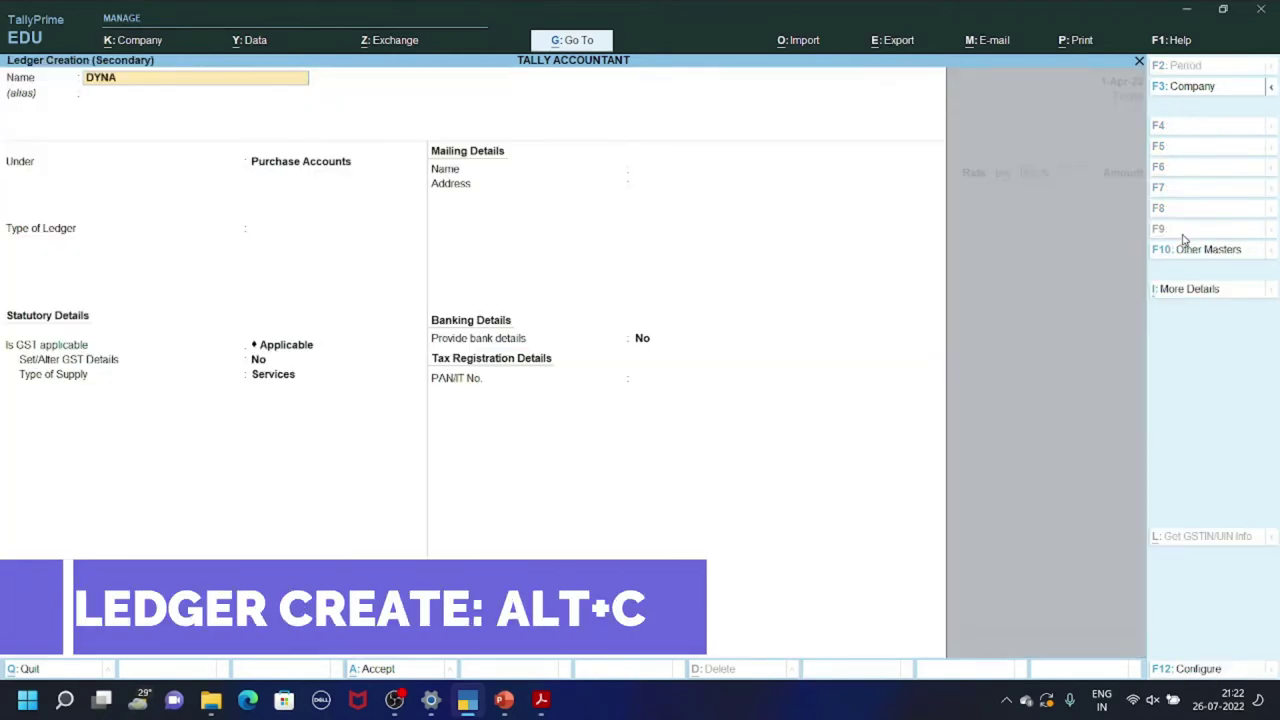
pyautogui.write('MIC SAURABH')
pyautogui.press('Return')
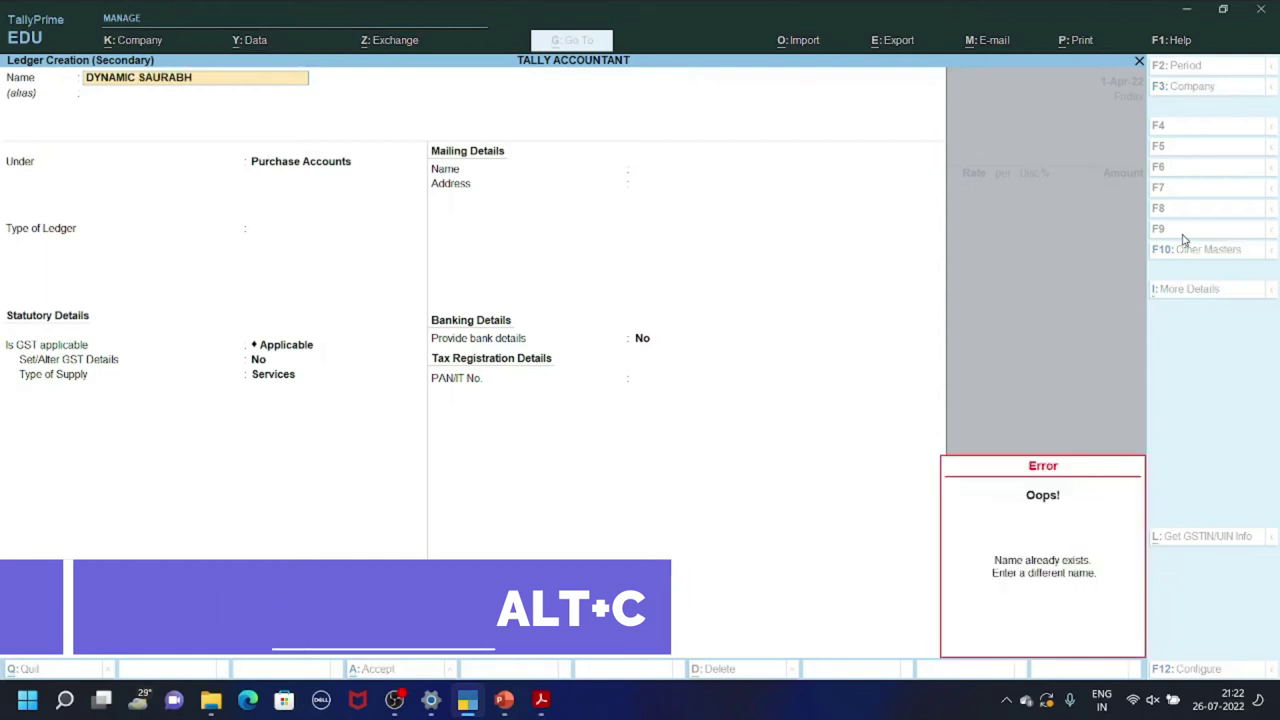
pyautogui.write('S')
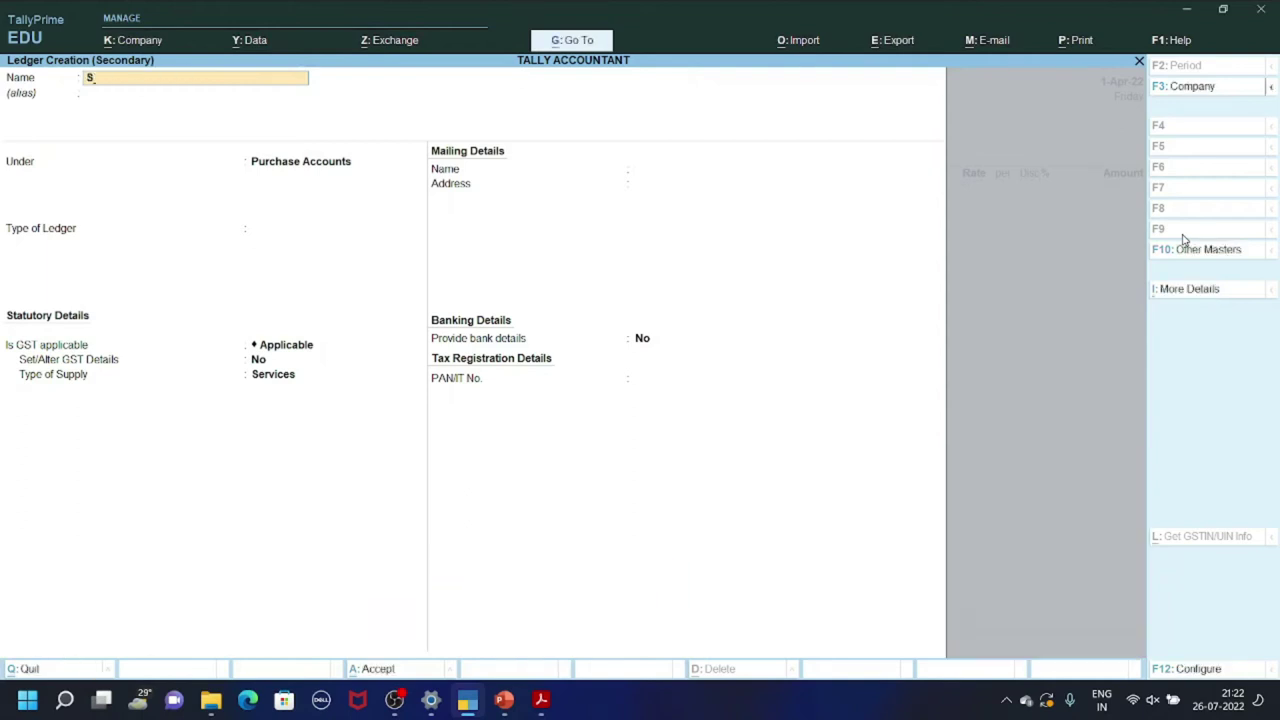
pyautogui.press('BackSpace')
pyautogui.write('DYNAMIC SAURABH 1')
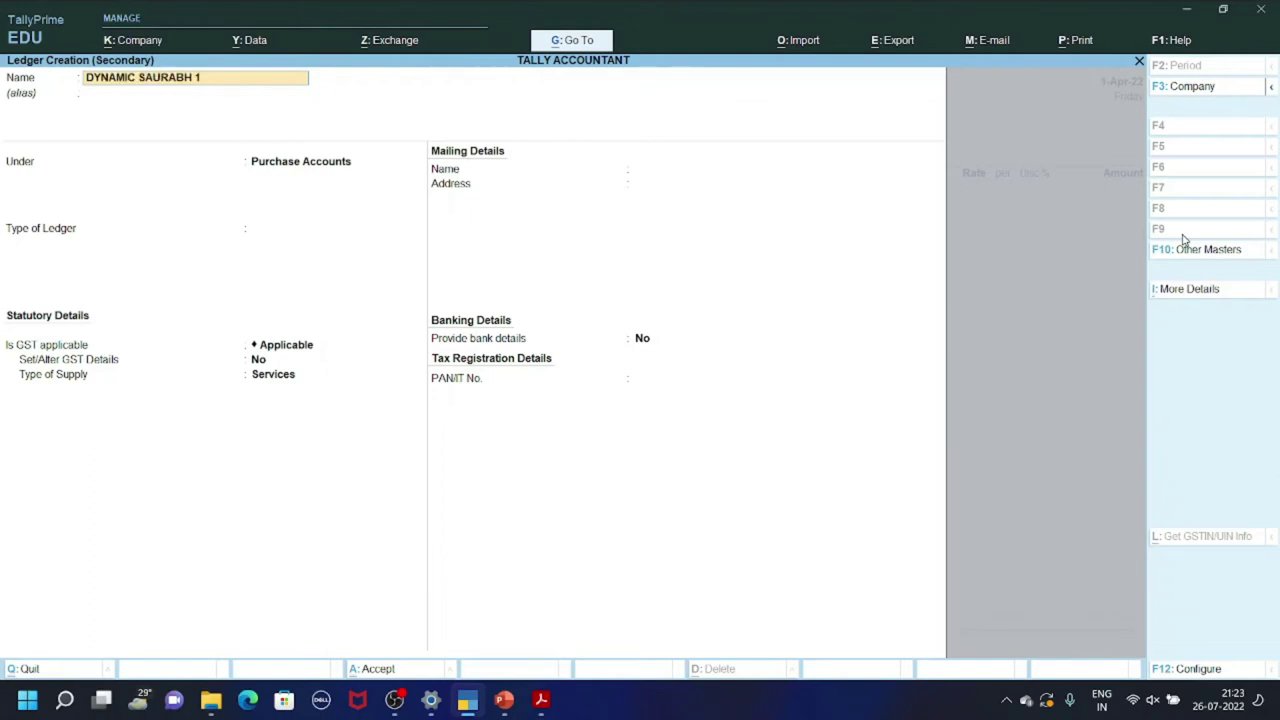
pyautogui.press('Return')
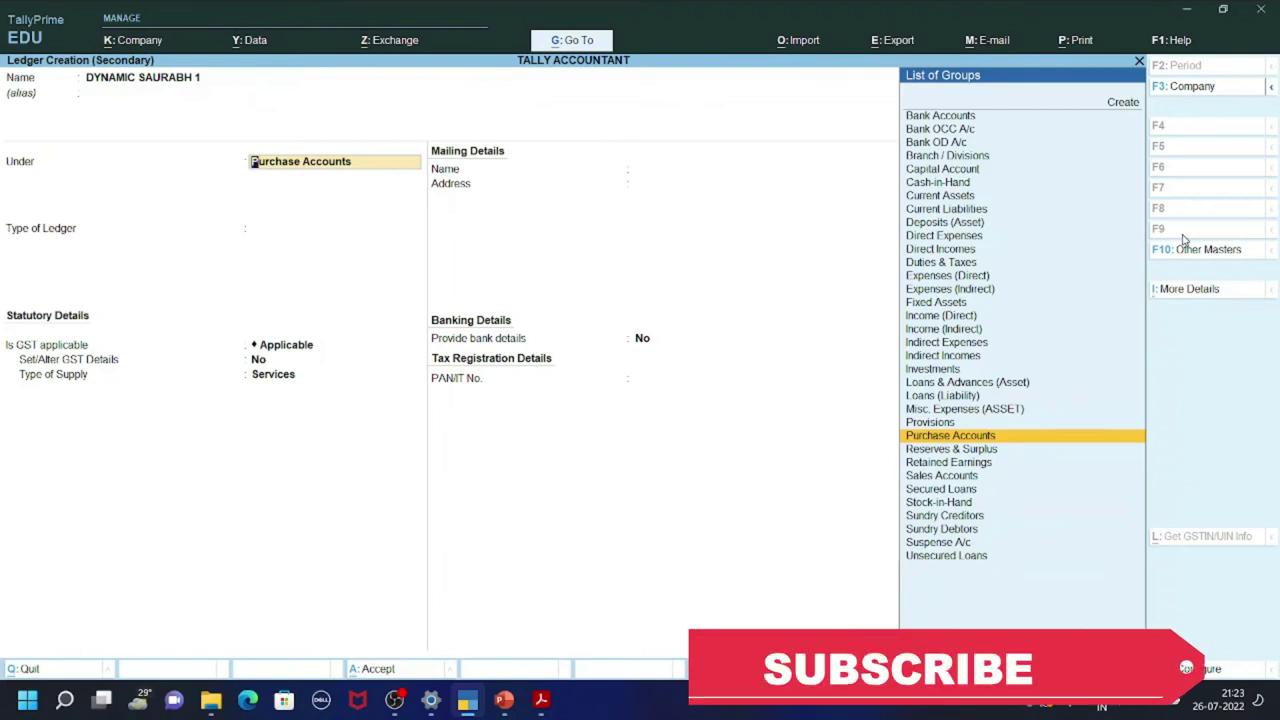
pyautogui.write('SUNDR')
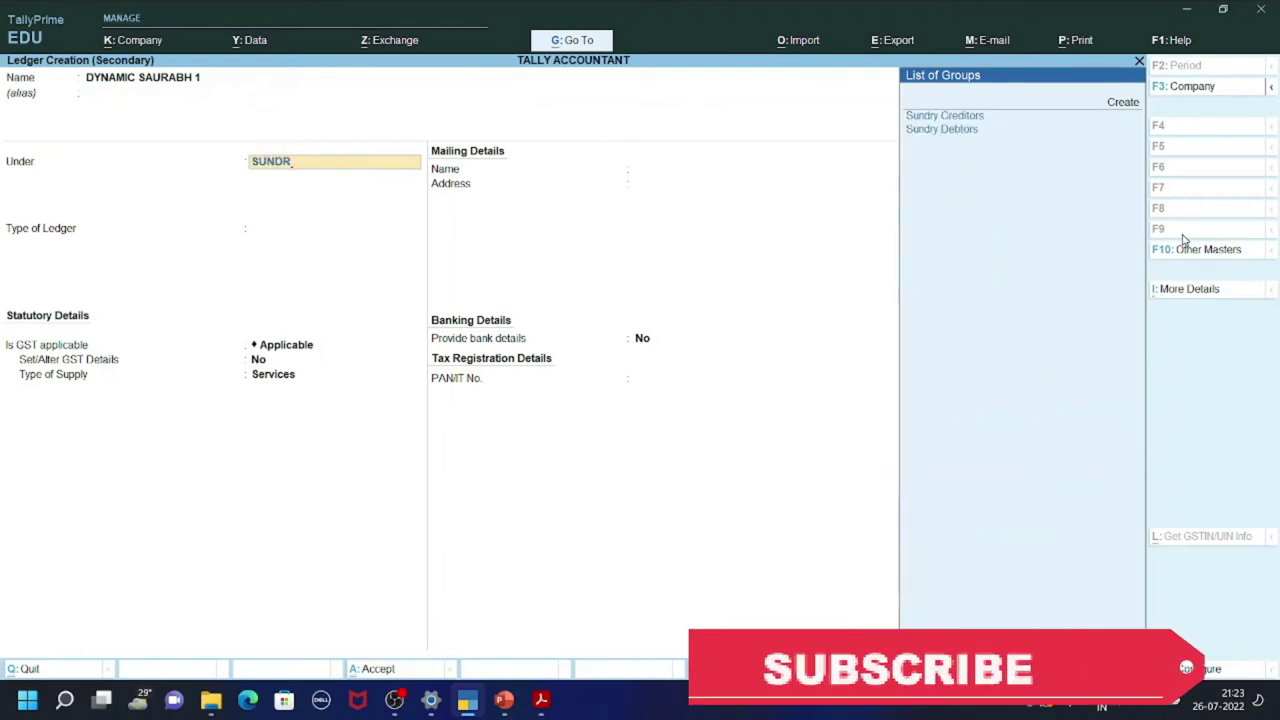
pyautogui.press('Return')
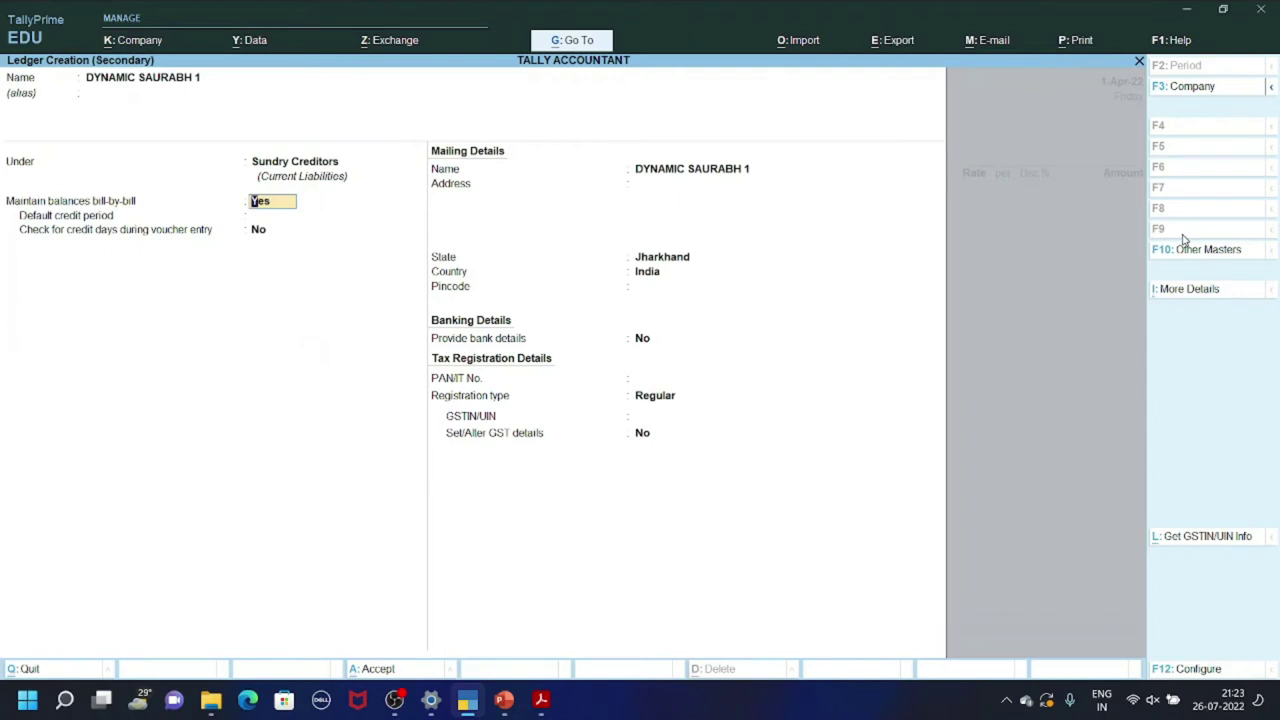
pyautogui.press('Return')
pyautogui.press('Return')
pyautogui.press('Return')
pyautogui.press('Return')
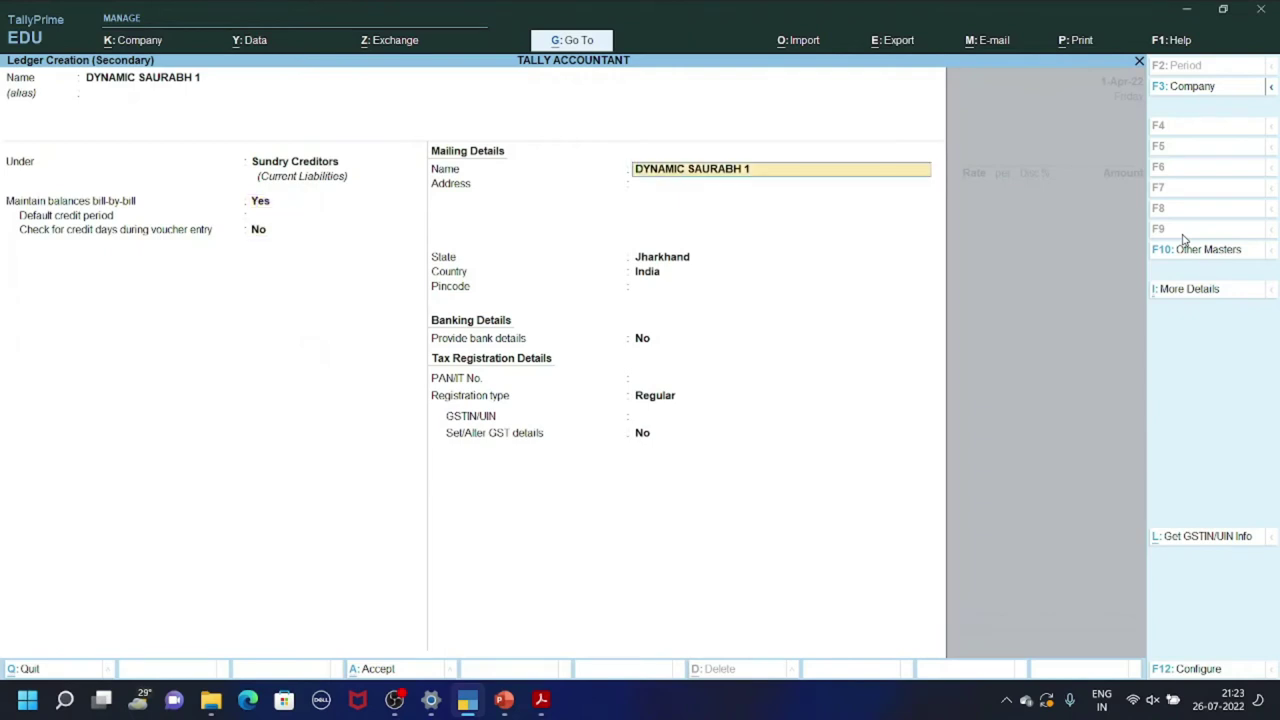
pyautogui.write('SAKCHI JAMSHEDPUR')
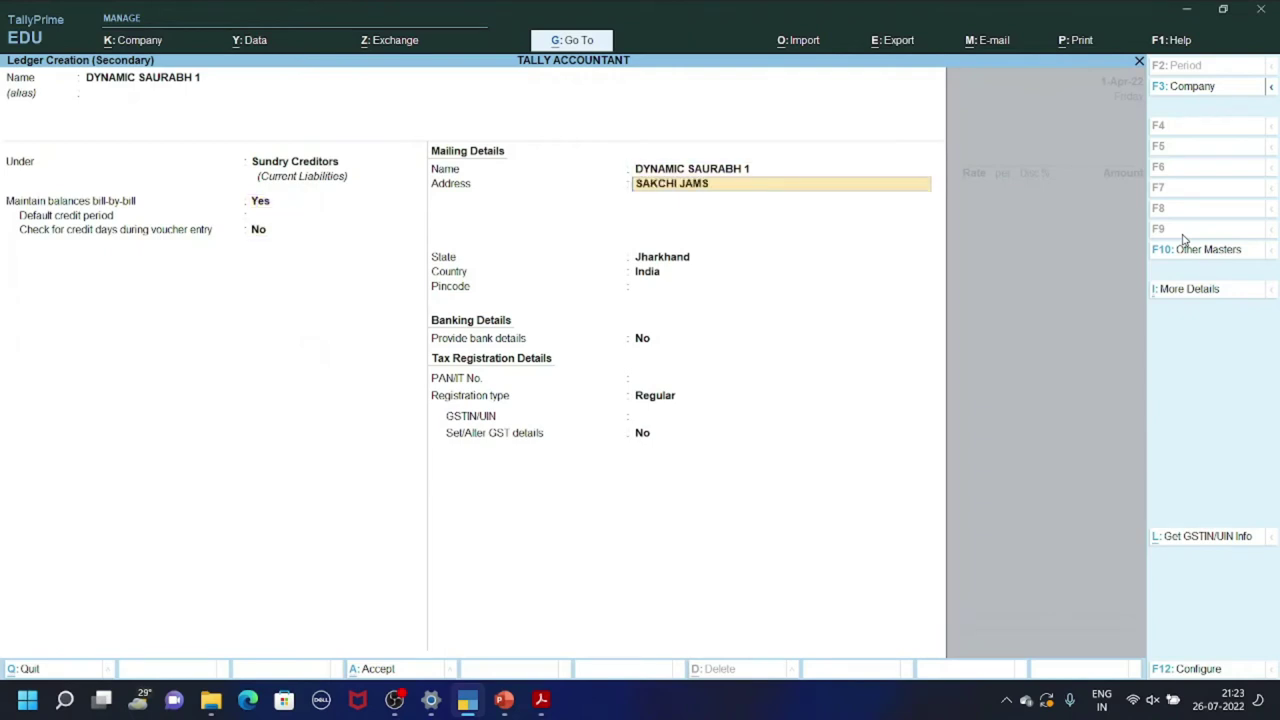
pyautogui.press('Return')
pyautogui.press('Return')
pyautogui.press('Return')
pyautogui.press('Return')
pyautogui.press('Return')
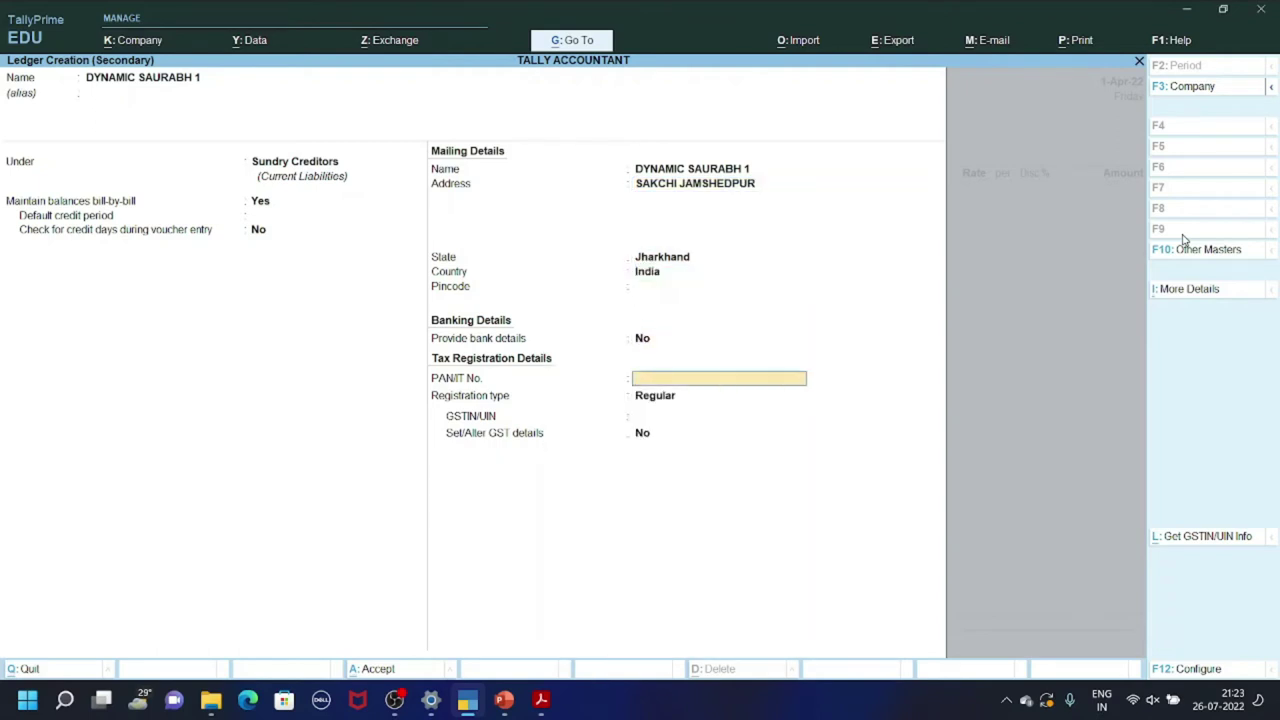
pyautogui.write('GNUPS5454')
pyautogui.press('Return')
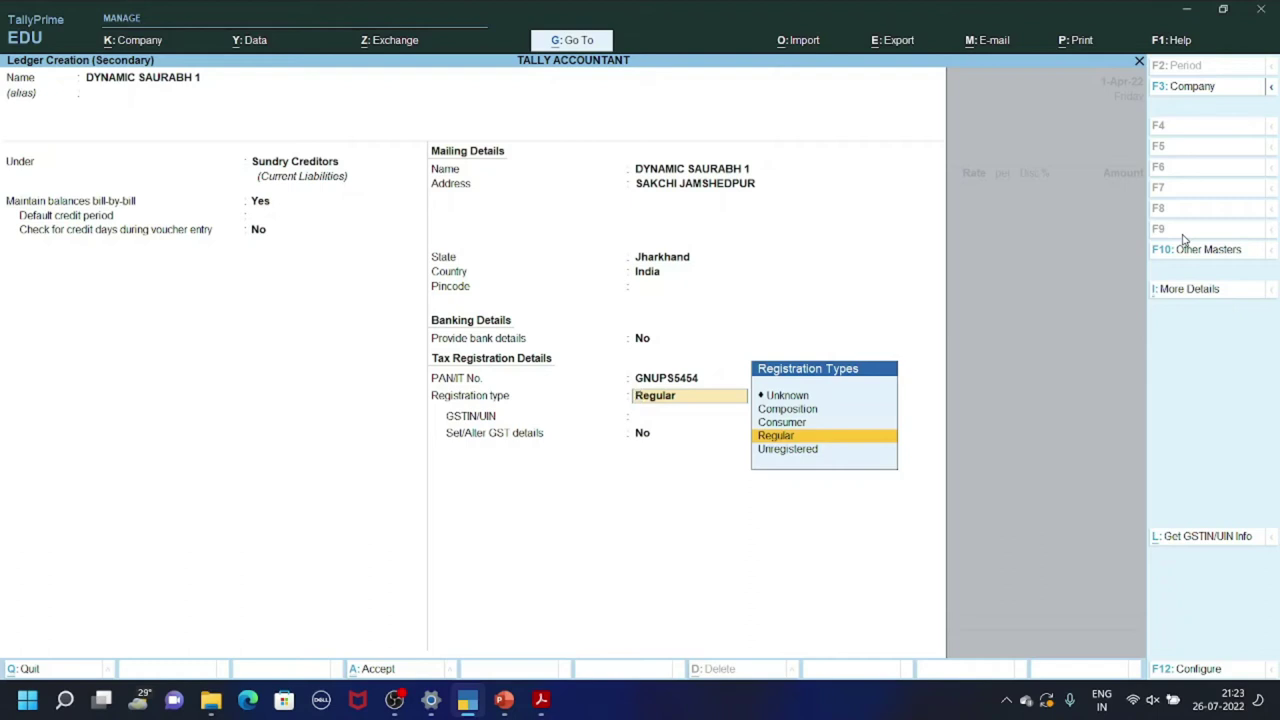
pyautogui.press('Down')
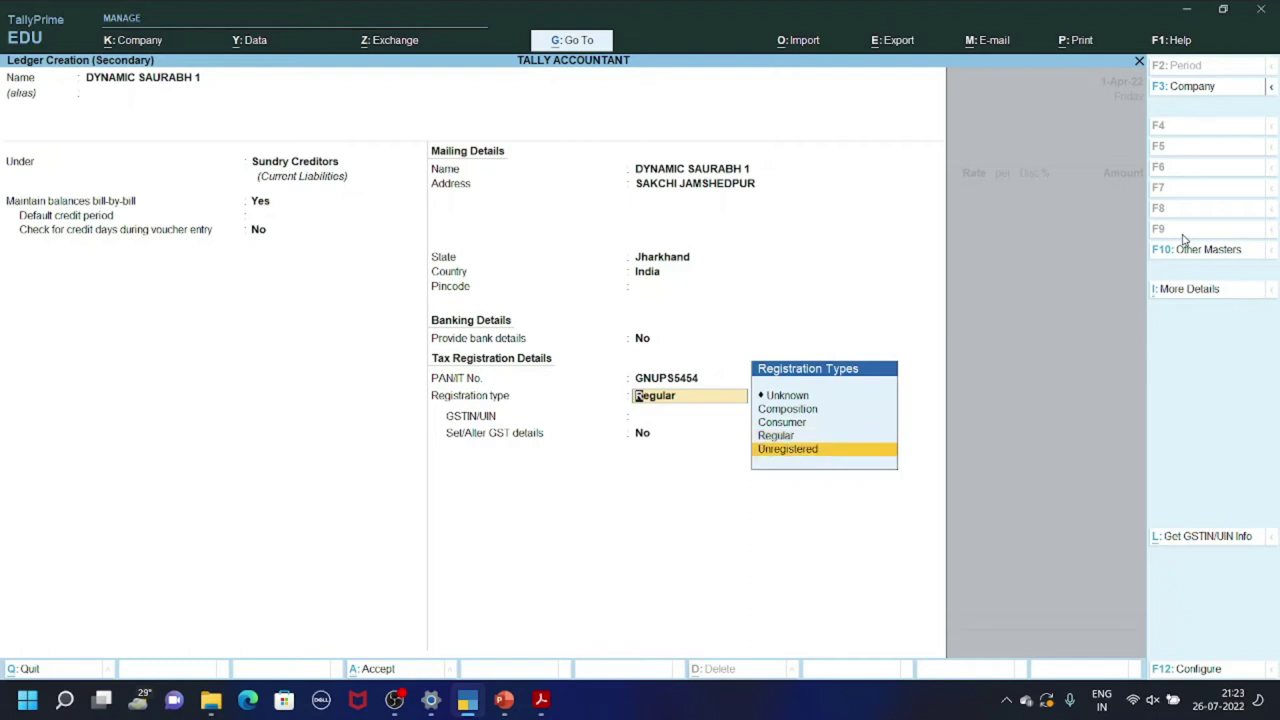
pyautogui.press('Return')
pyautogui.press('Return')
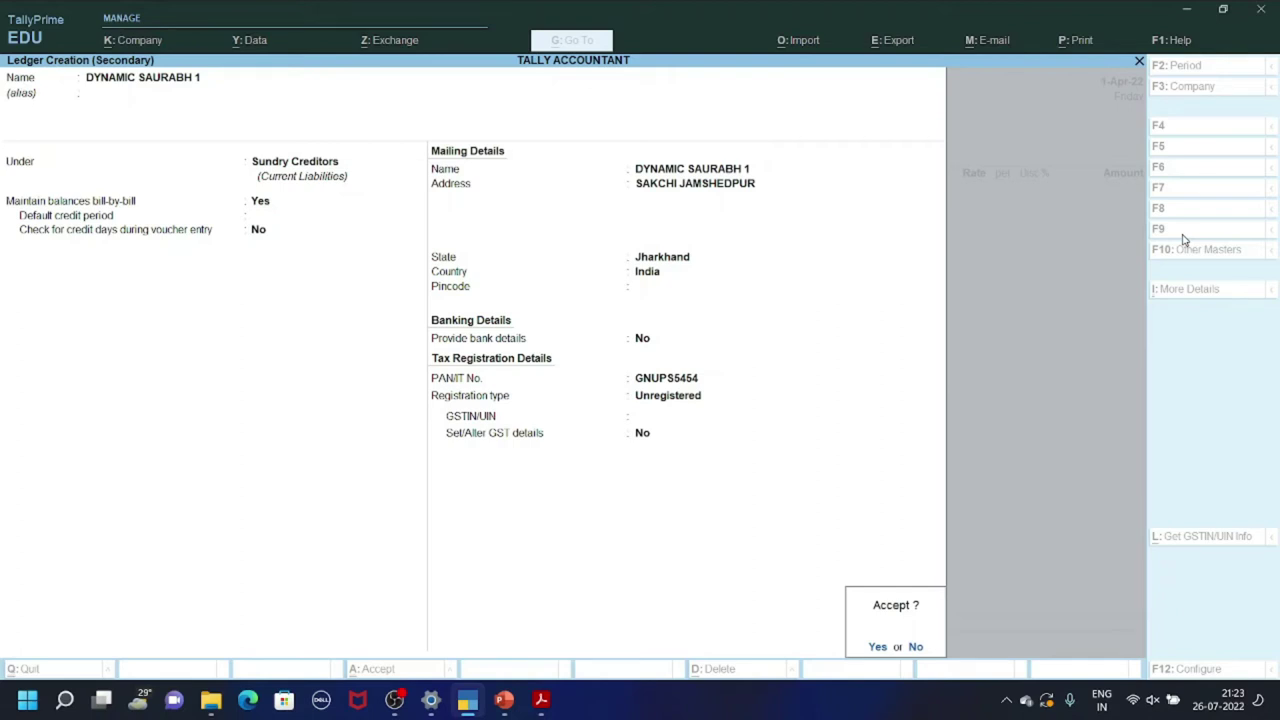
pyautogui.press('Escape')
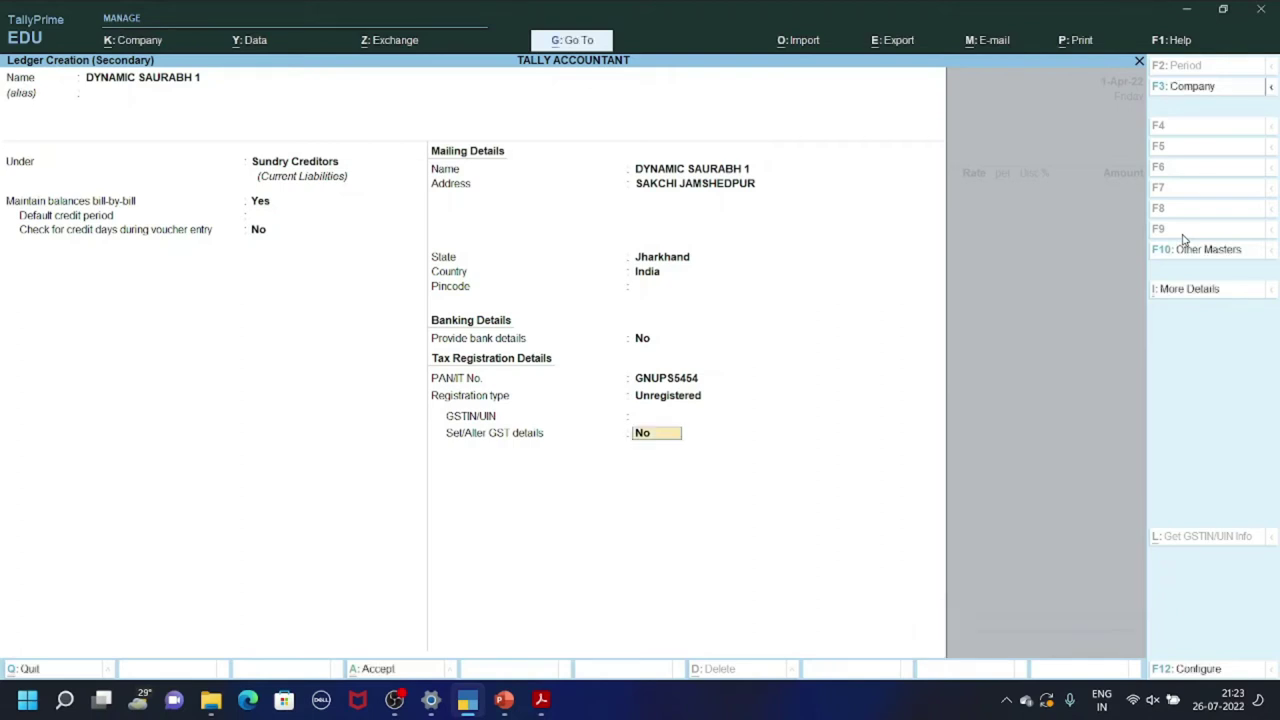
pyautogui.press('BackSpace')
pyautogui.press('Escape')
pyautogui.press('y')
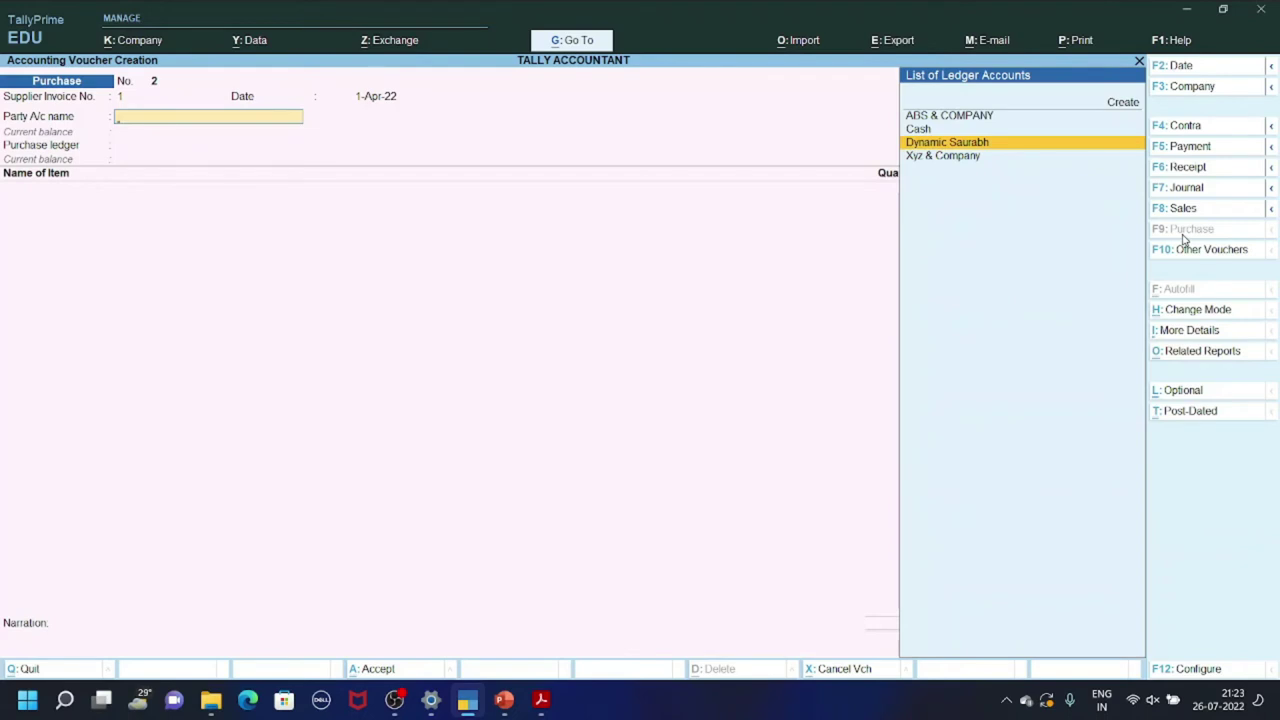
# - Choose Dynamic Saurabh as party and leave the receipt details blank to reach party details
pyautogui.press('Return')
pyautogui.press('Return')
pyautogui.press('Return')
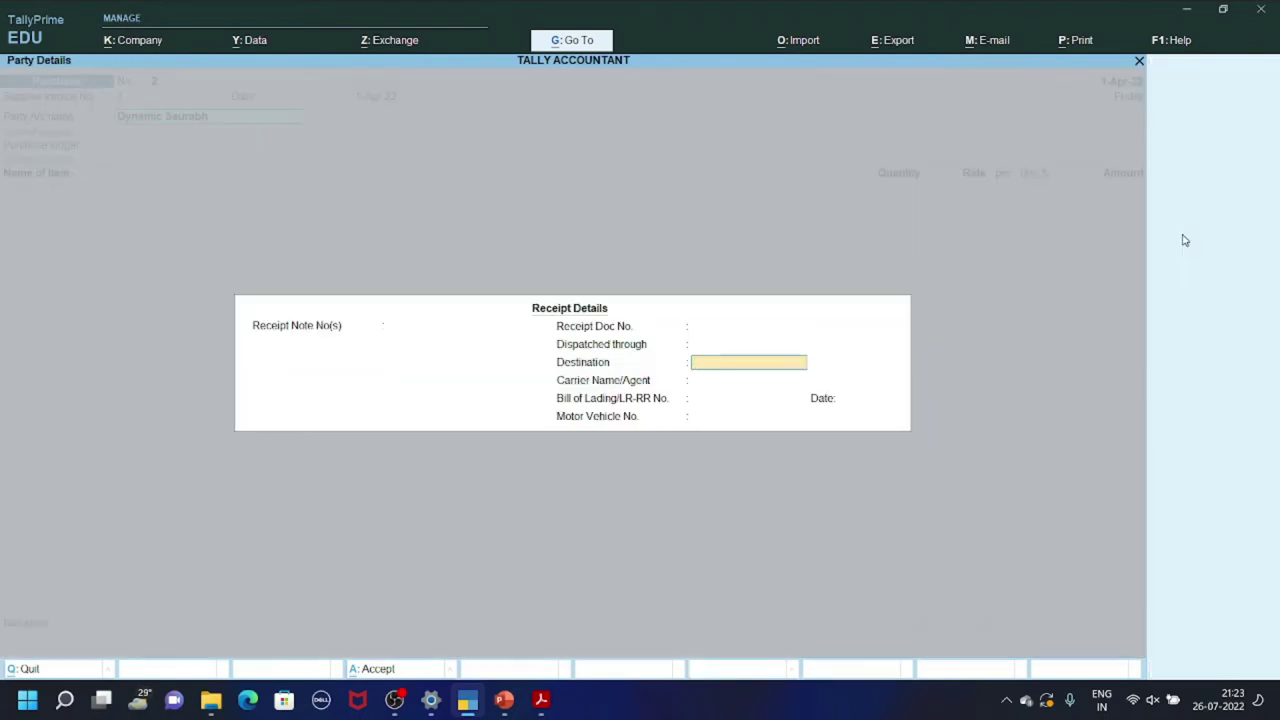
pyautogui.press('Up')
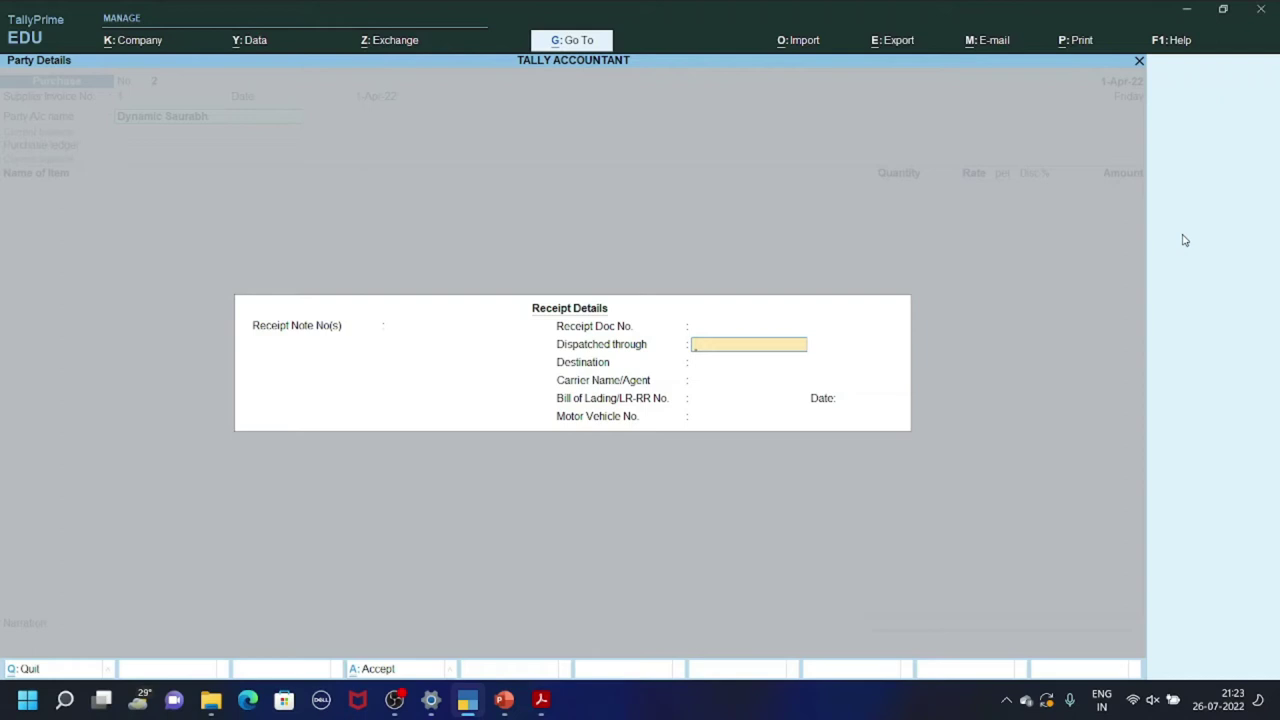
pyautogui.press('Up')
pyautogui.press('Return')
pyautogui.press('Return')
pyautogui.press('Return')
pyautogui.press('Return')
pyautogui.press('Return')
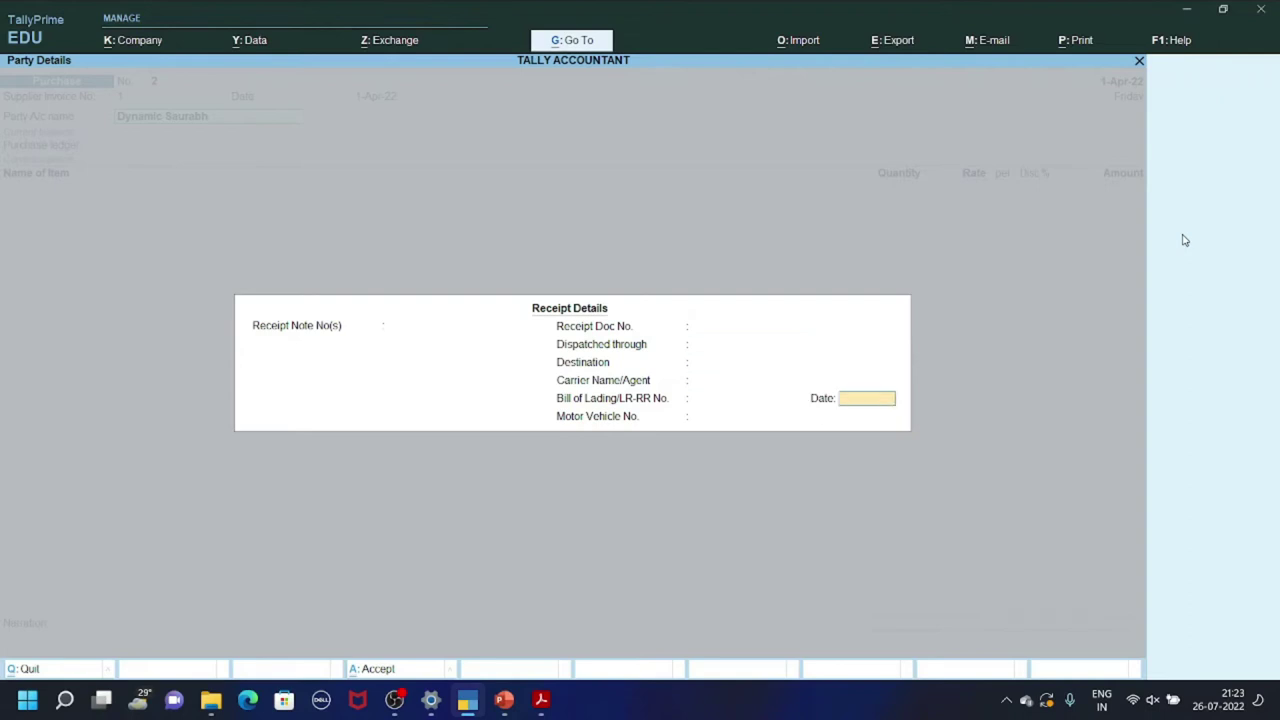
pyautogui.press('Up')
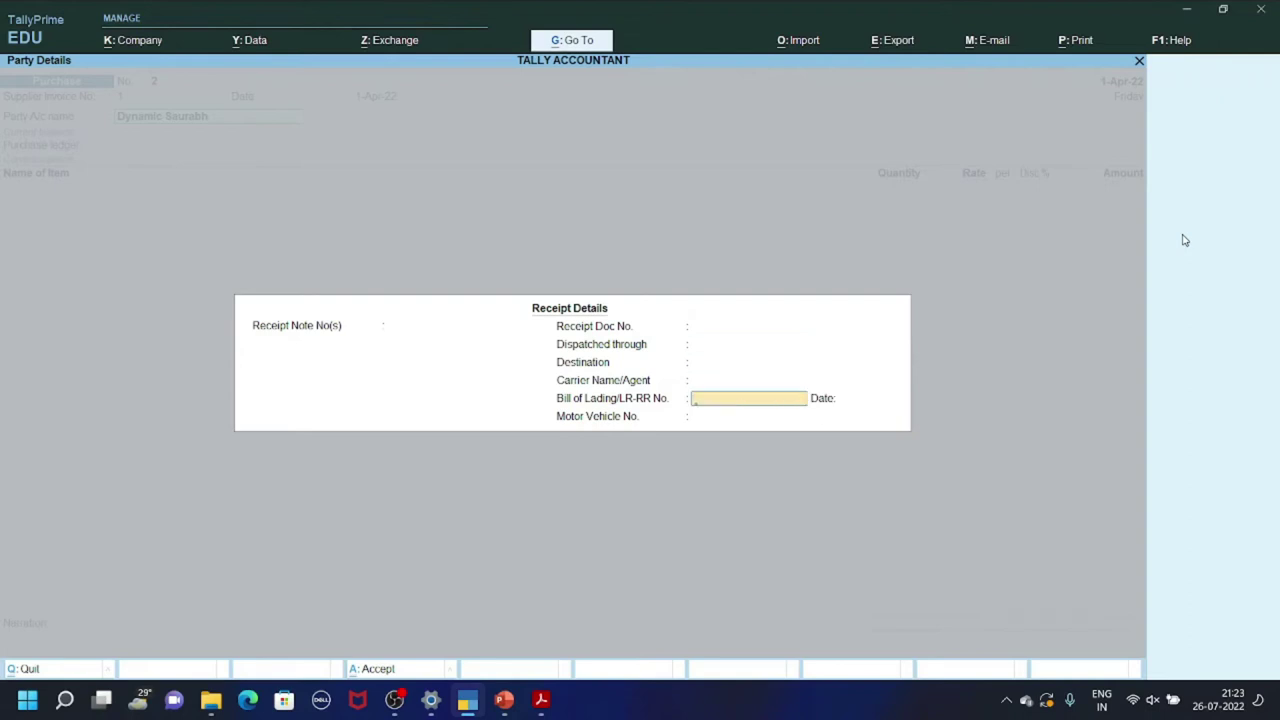
pyautogui.press('Up')
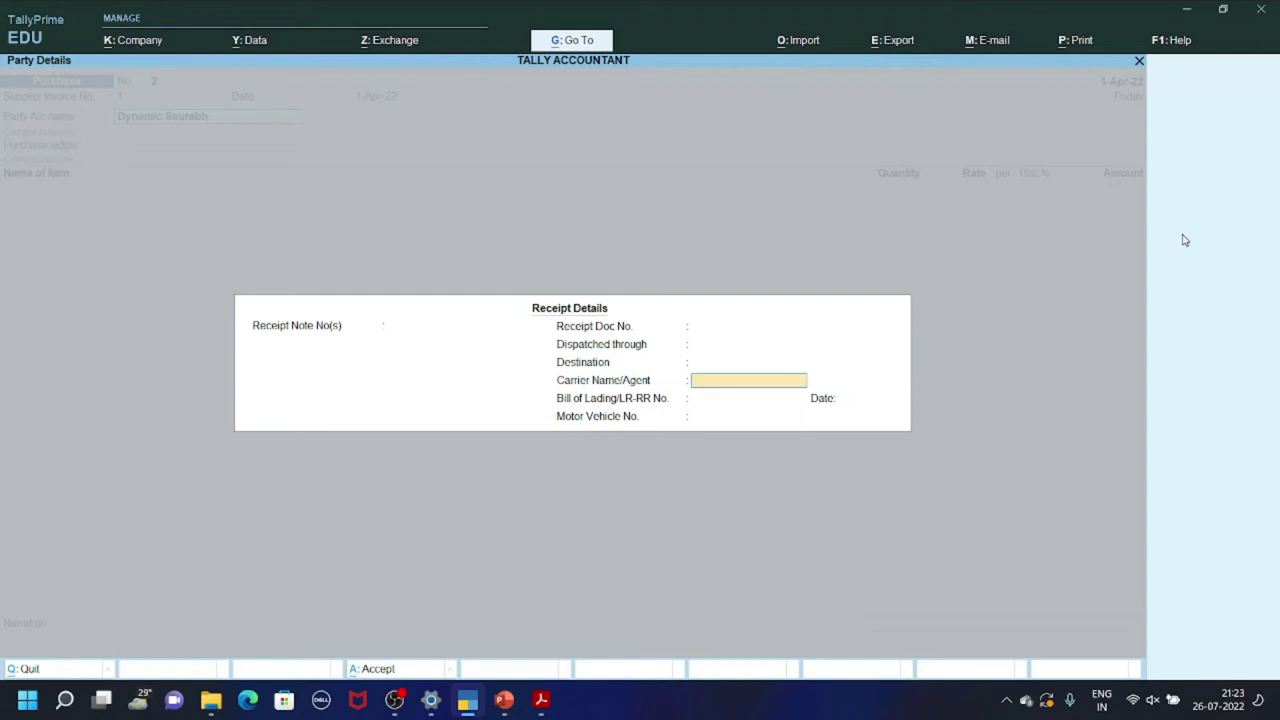
pyautogui.press('Down')
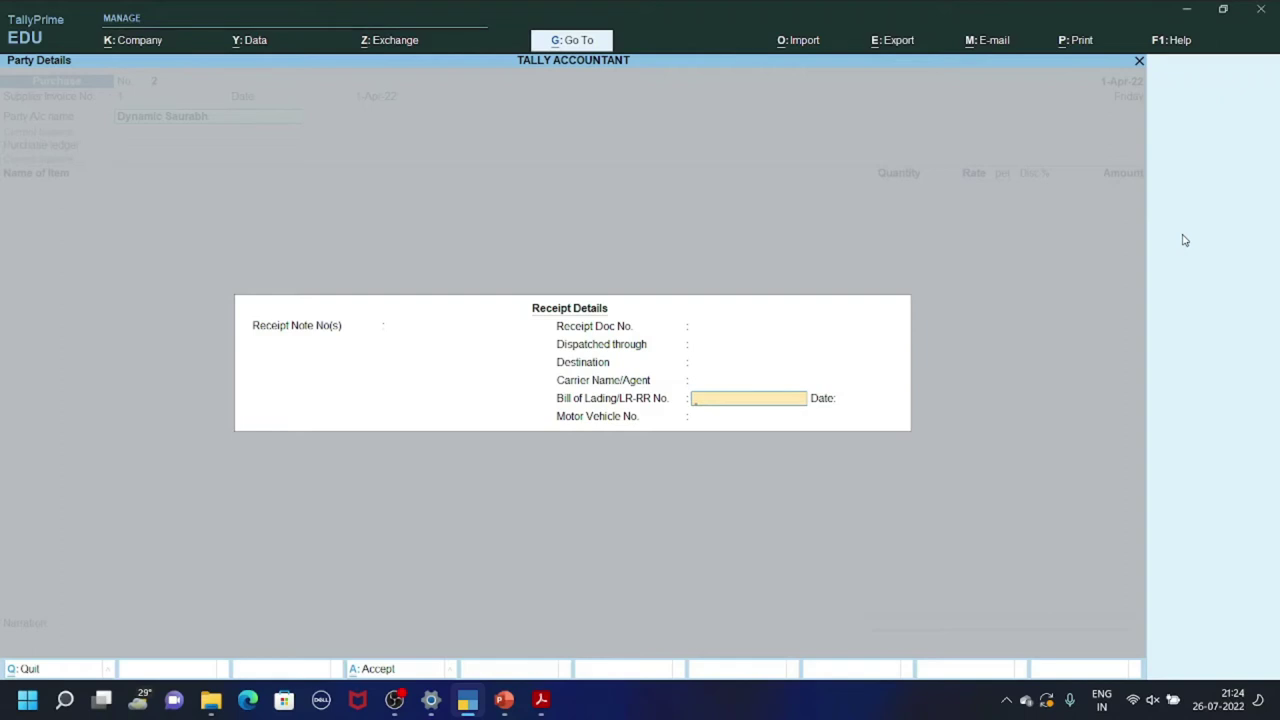
pyautogui.press('Return')
pyautogui.press('Return')
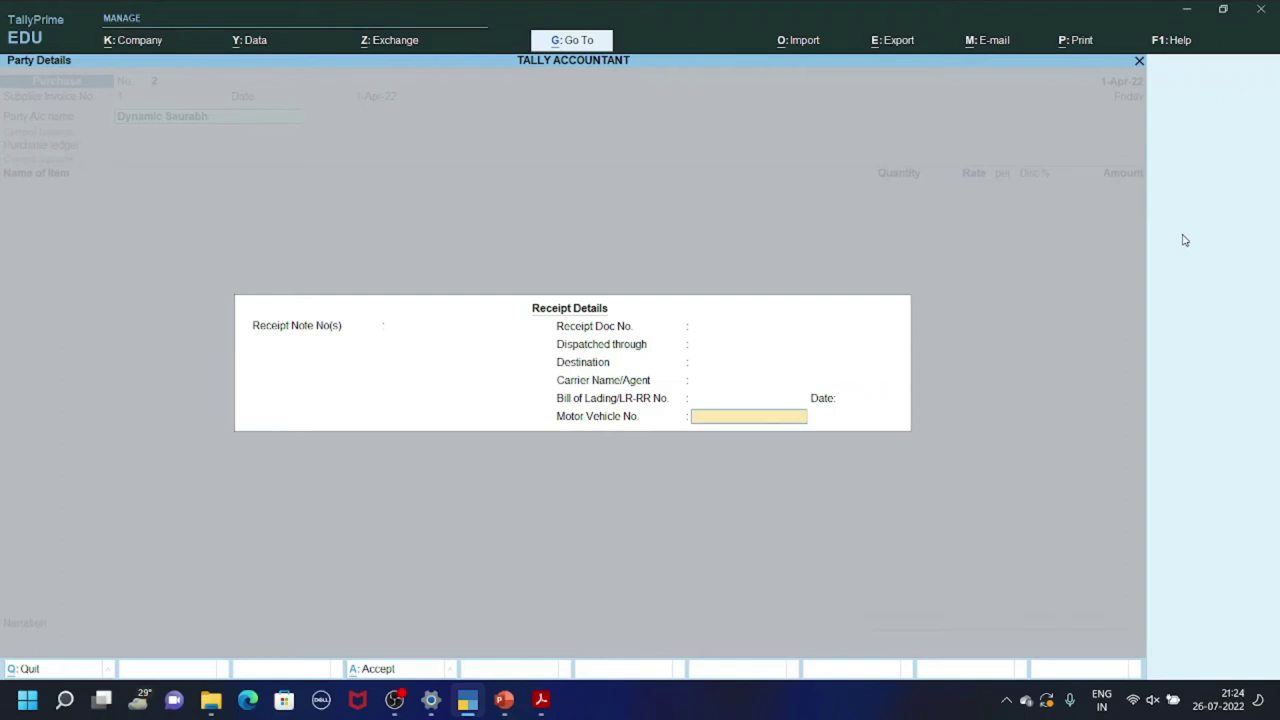
pyautogui.press('Return')
pyautogui.press('Return')
pyautogui.press('Return')
pyautogui.press('Return')
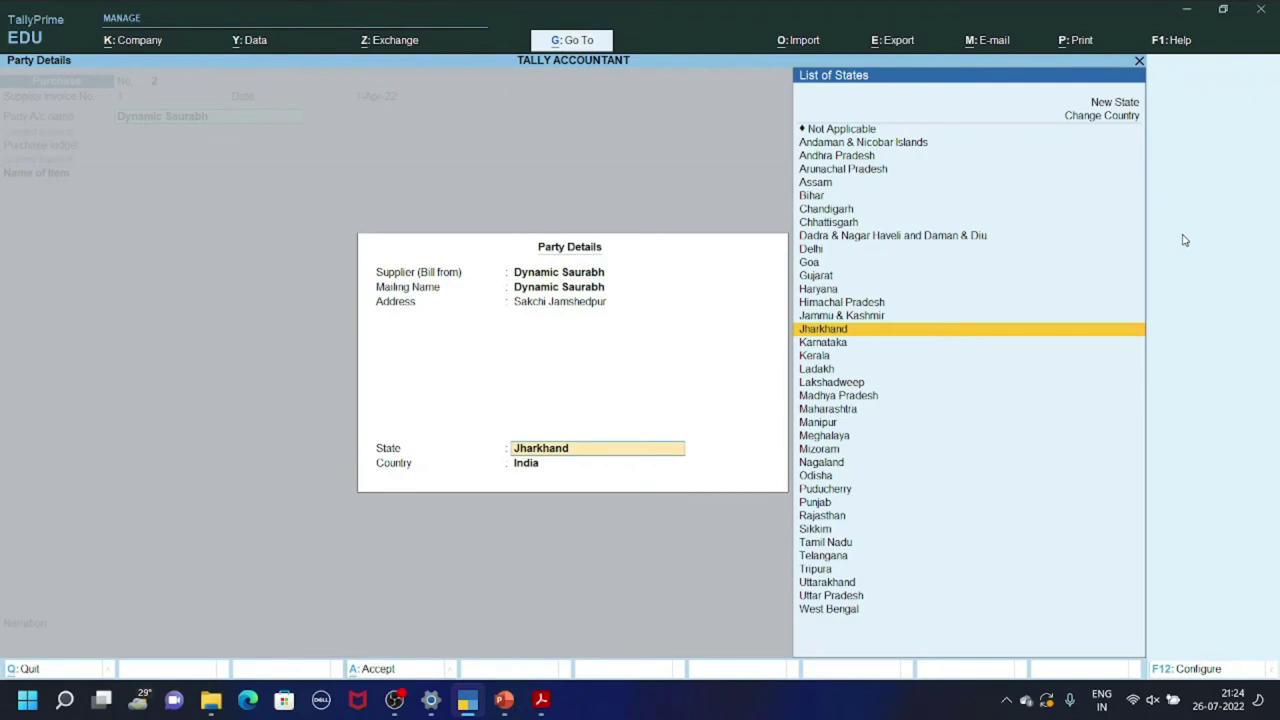
pyautogui.press('Return')
pyautogui.press('Return')
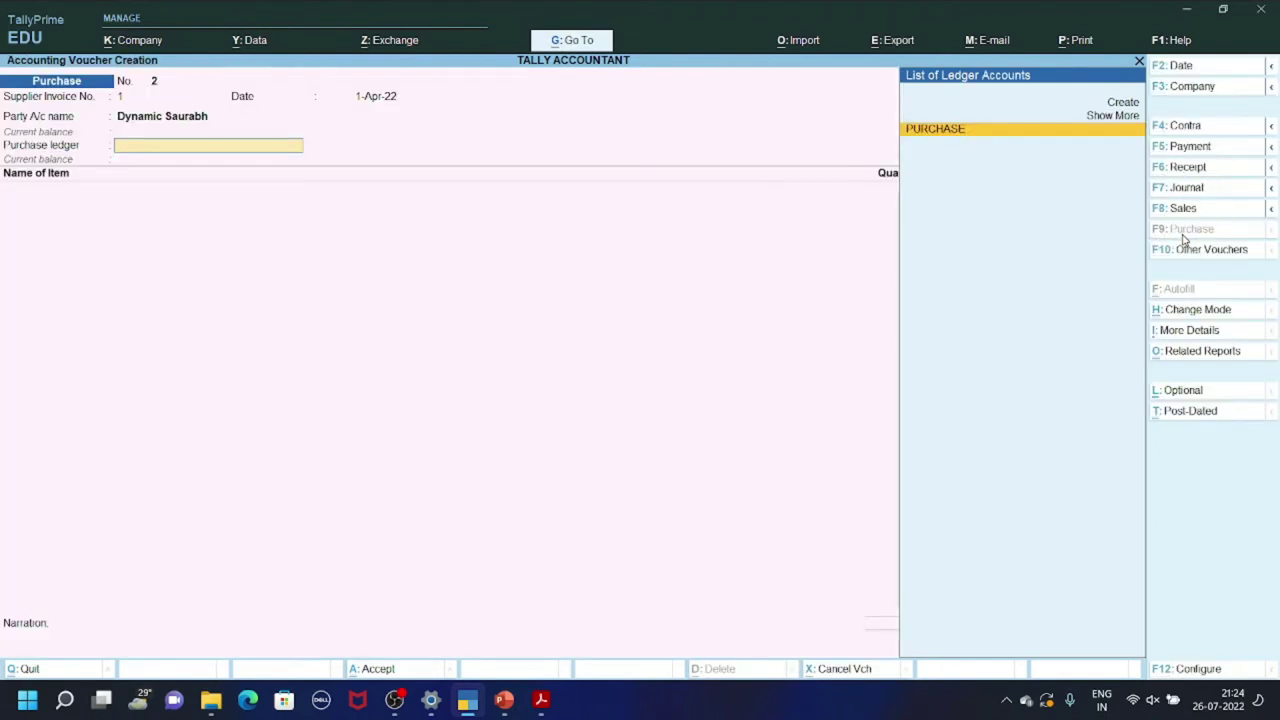
# - Accept PURCHASE as the purchase ledger and open it for alteration with Ctrl+Enter
pyautogui.press('Return')
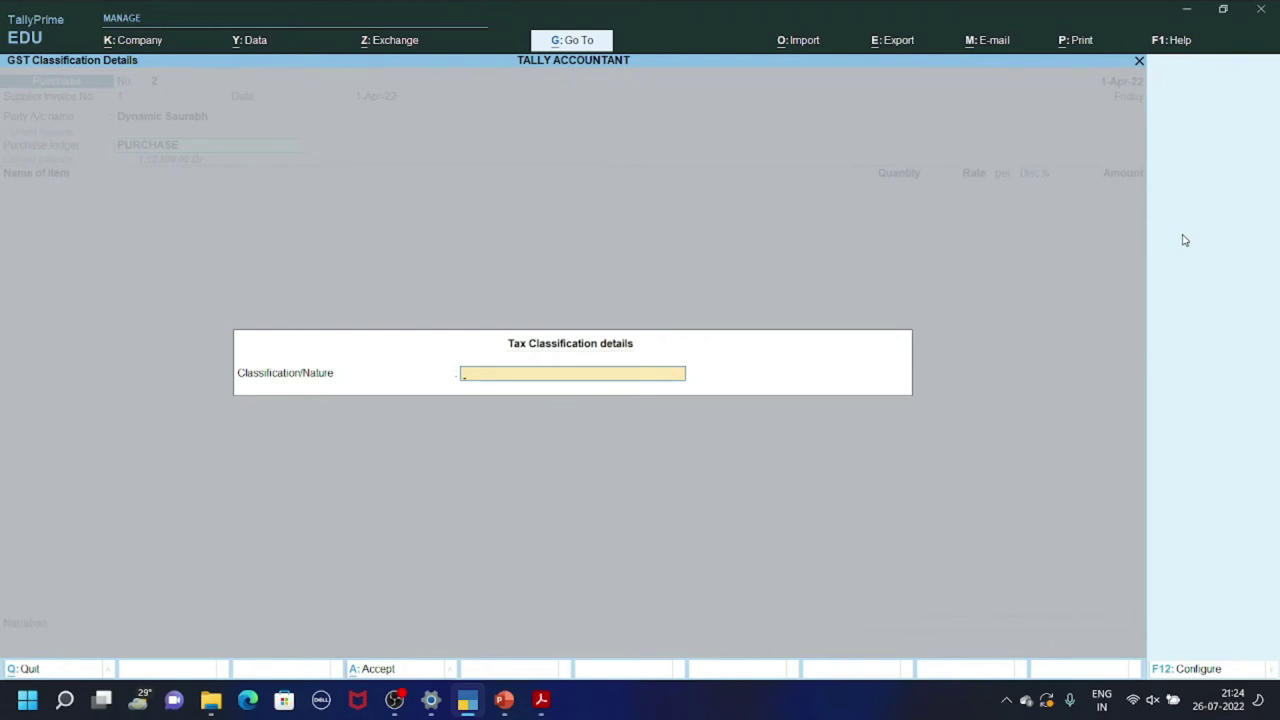
pyautogui.press('Escape')
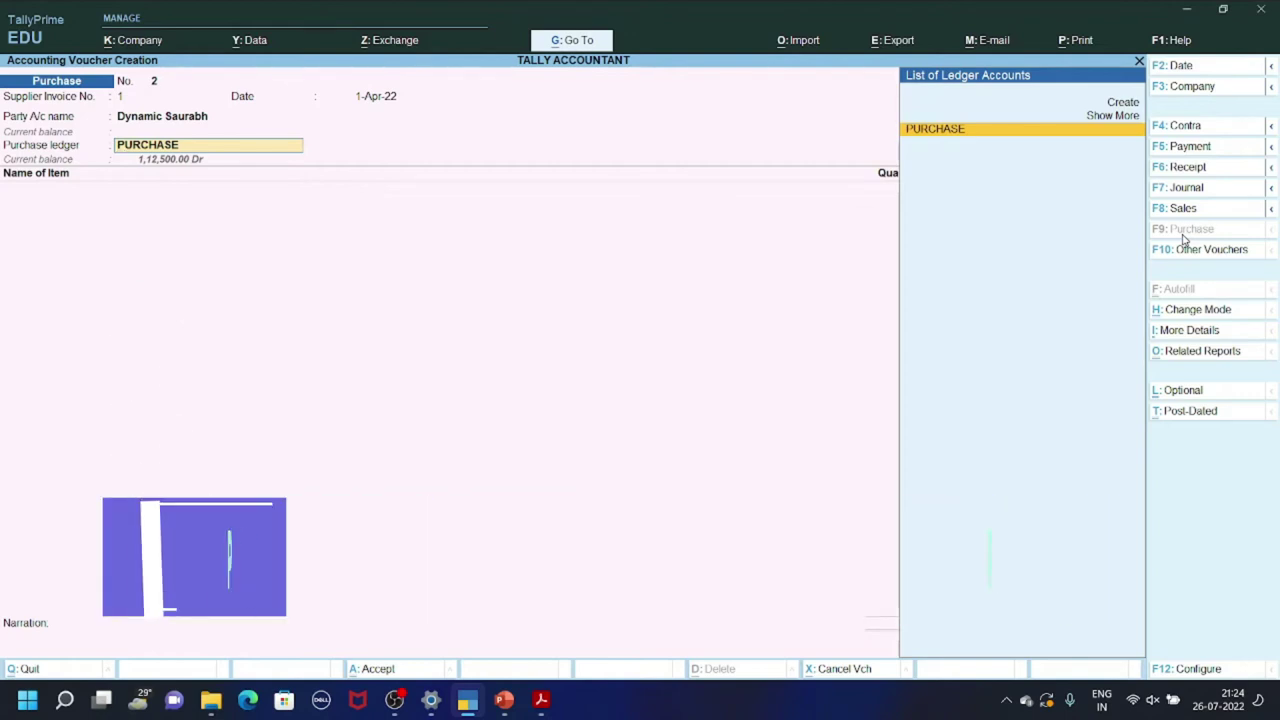
pyautogui.press('ctrl')
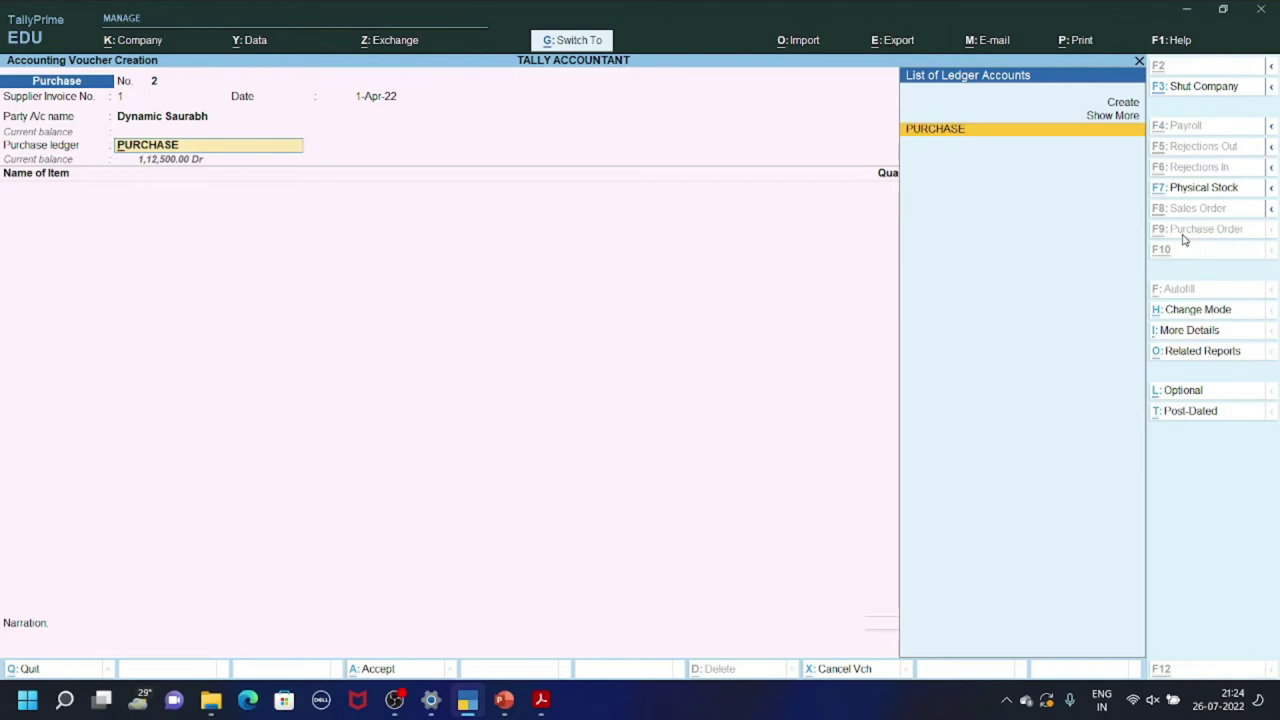
pyautogui.hotkey('ctrl', 'Return')
pyautogui.press('Return')
pyautogui.press('Return')
pyautogui.press('Return')
pyautogui.press('Return')
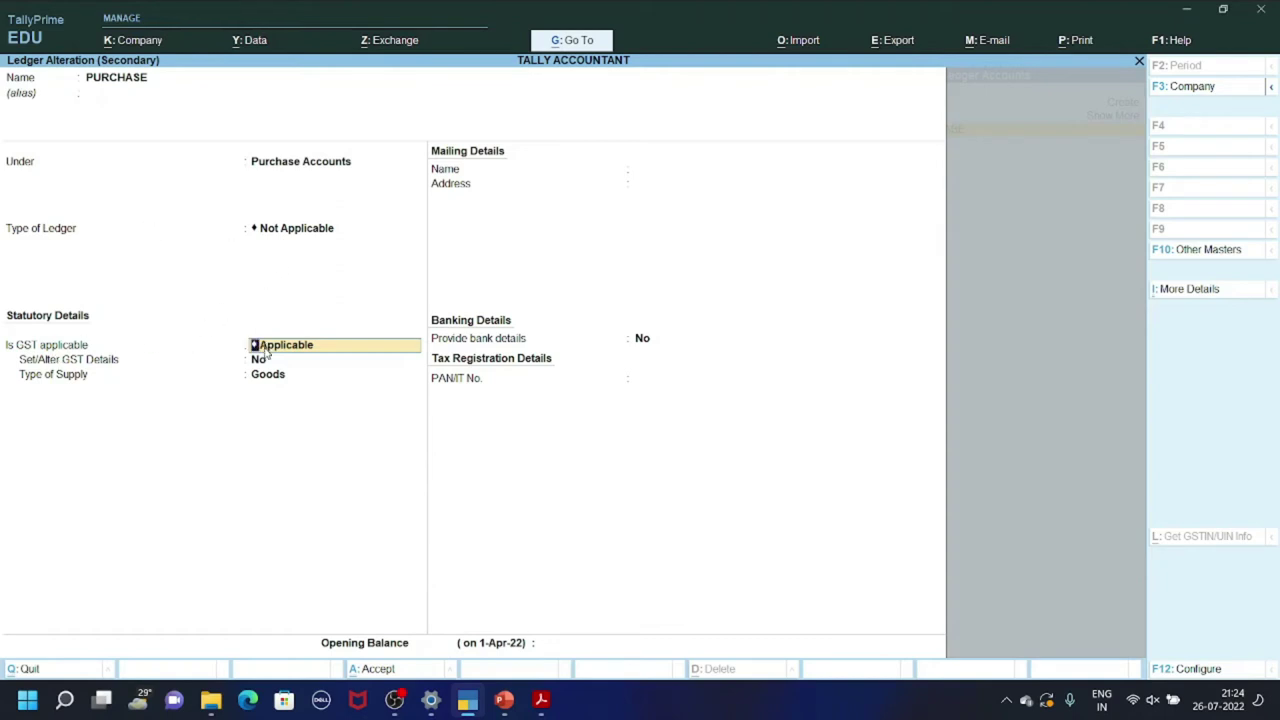
# - Keep PURCHASE ledger GST Applicable, GST details No, supply type Goods, and save it
pyautogui.press('Return')
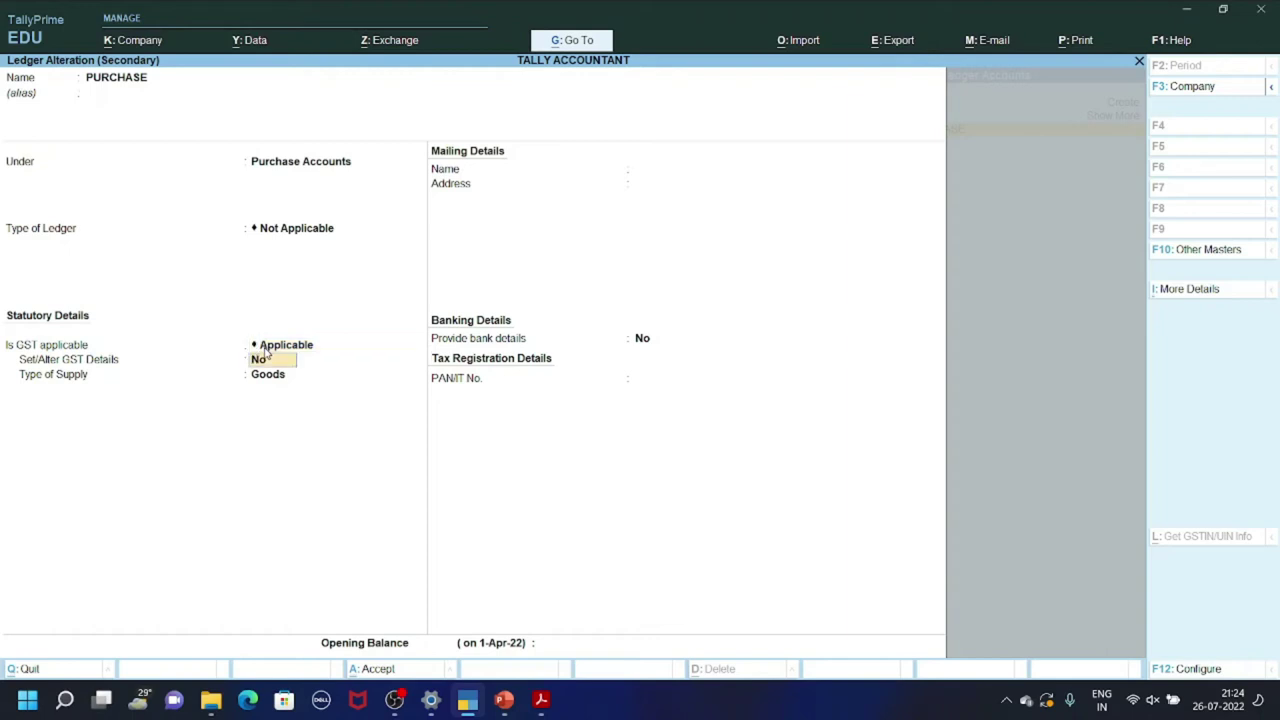
pyautogui.press('Return')
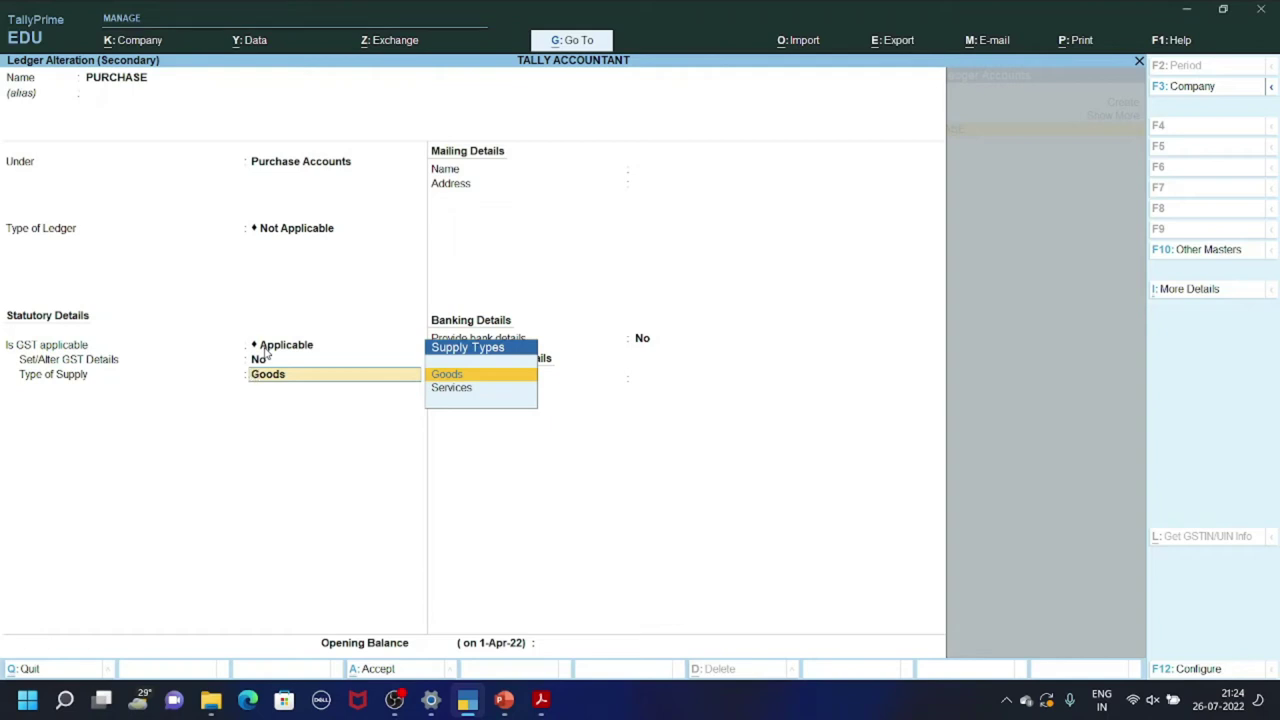
pyautogui.press('Return')
pyautogui.press('Return')
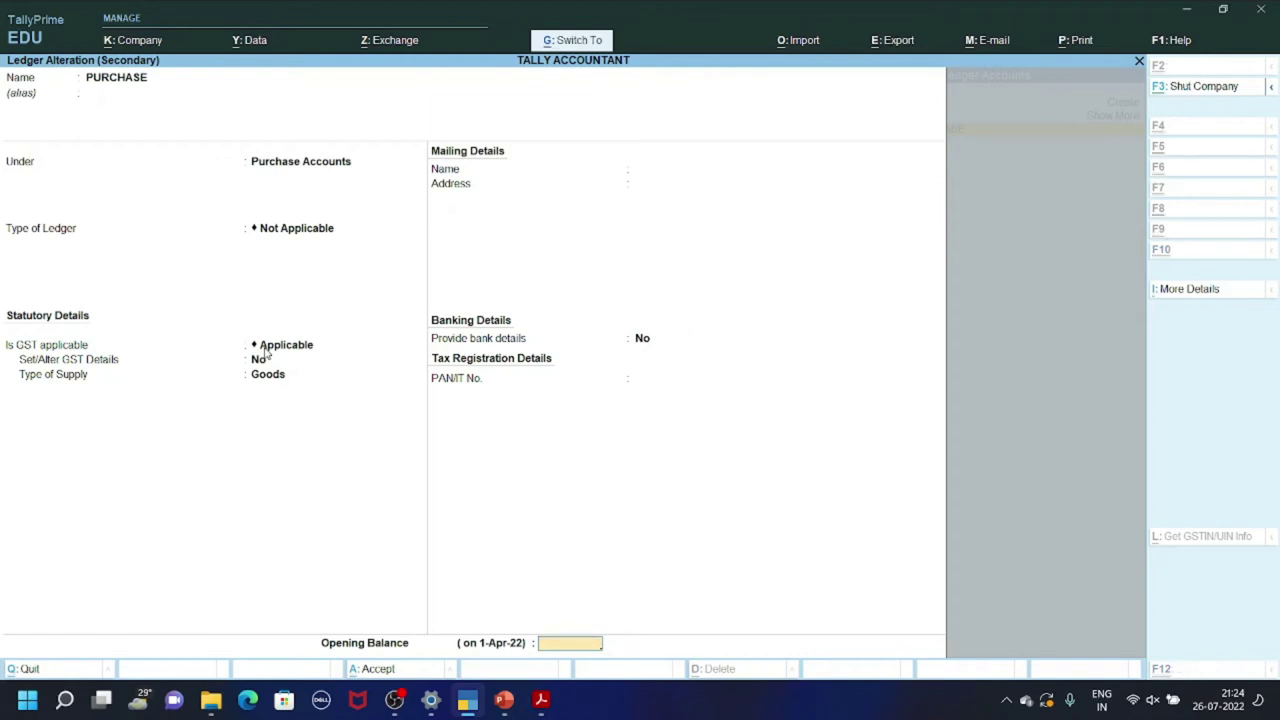
pyautogui.press('Return')
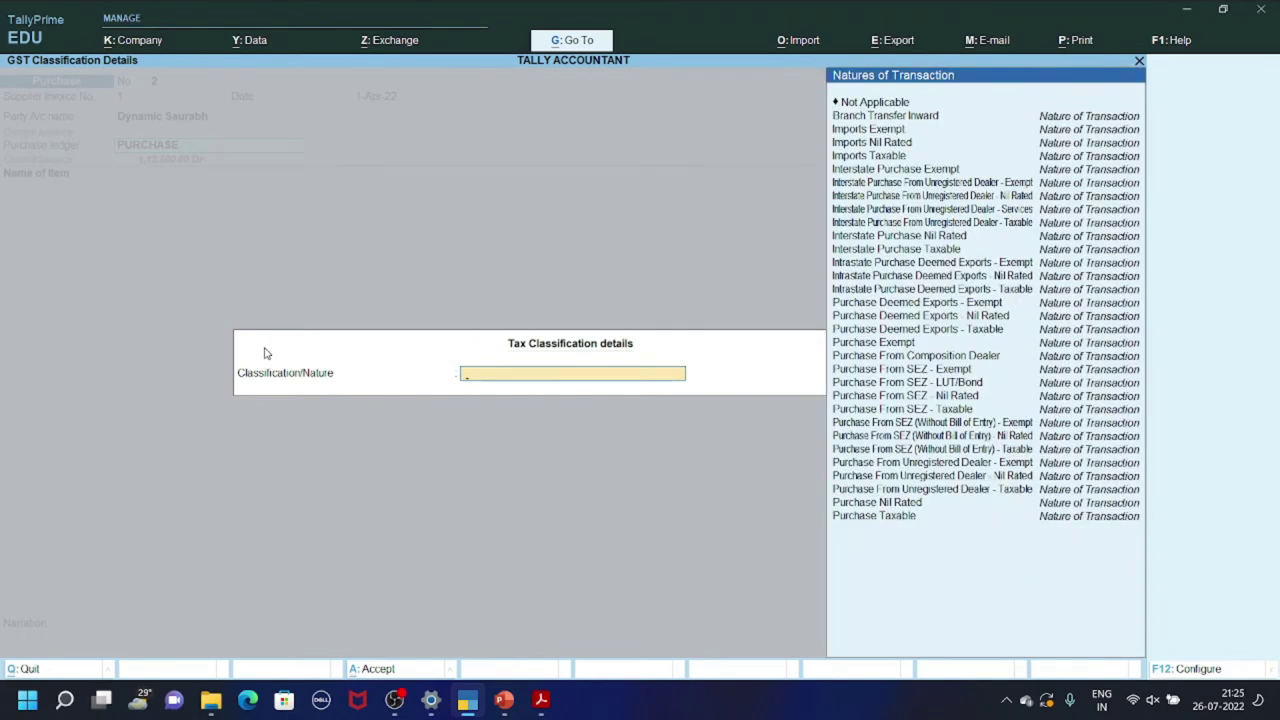
# - Choose Purchase Taxable as the nature of transaction and start a new stock item with Alt+C
pyautogui.press('Down')
pyautogui.press('Down')
pyautogui.press('Down')
pyautogui.press('Down')
pyautogui.press('Down')
pyautogui.press('Down')
pyautogui.press('Down')
pyautogui.press('Down')
pyautogui.press('Down')
pyautogui.press('Down')
pyautogui.press('Down')
pyautogui.press('Down')
pyautogui.press('Down')
pyautogui.press('Down')
pyautogui.press('Down')
pyautogui.press('Down')
pyautogui.press('Down')
pyautogui.press('Down')
pyautogui.press('Down')
pyautogui.press('Down')
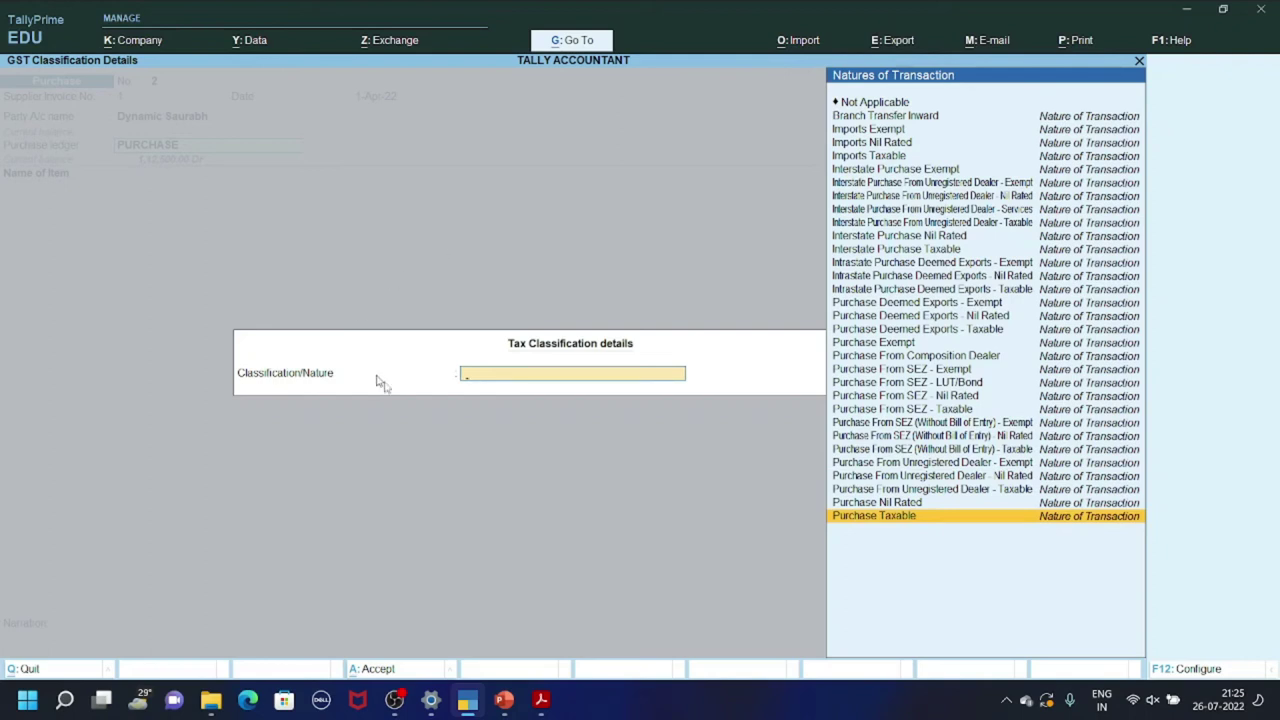
pyautogui.press('ctrl')
pyautogui.click(958, 525)
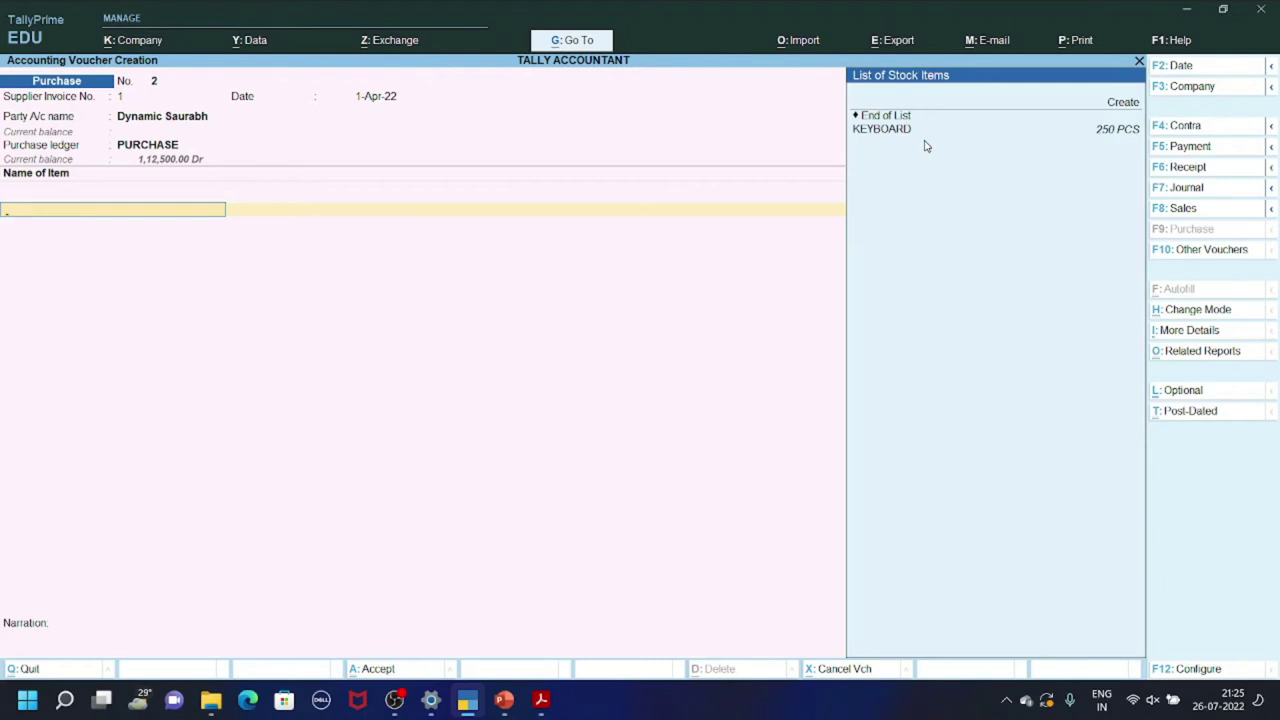
pyautogui.hotkey('alt', 'c')
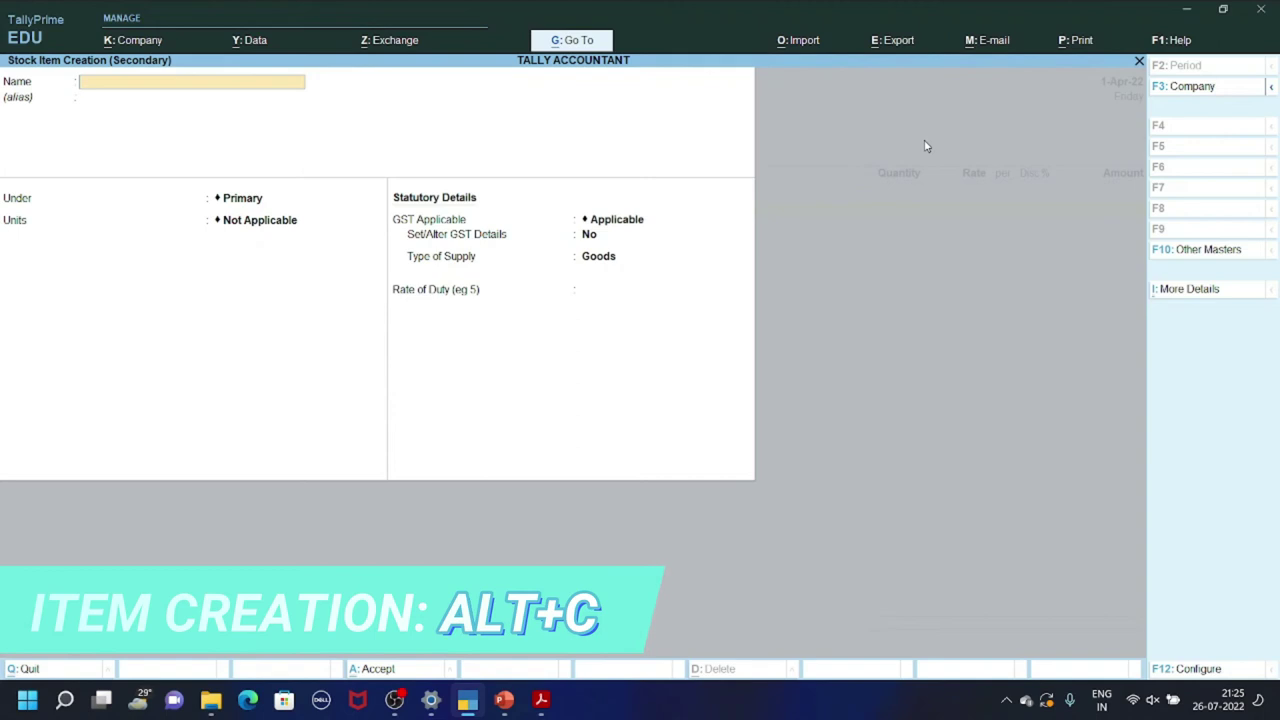
# - Name the stock item MOUSE with unit PCS and move to the GST details option
pyautogui.write('MOUSE')
pyautogui.press('Return')
pyautogui.press('Return')
pyautogui.press('Return')
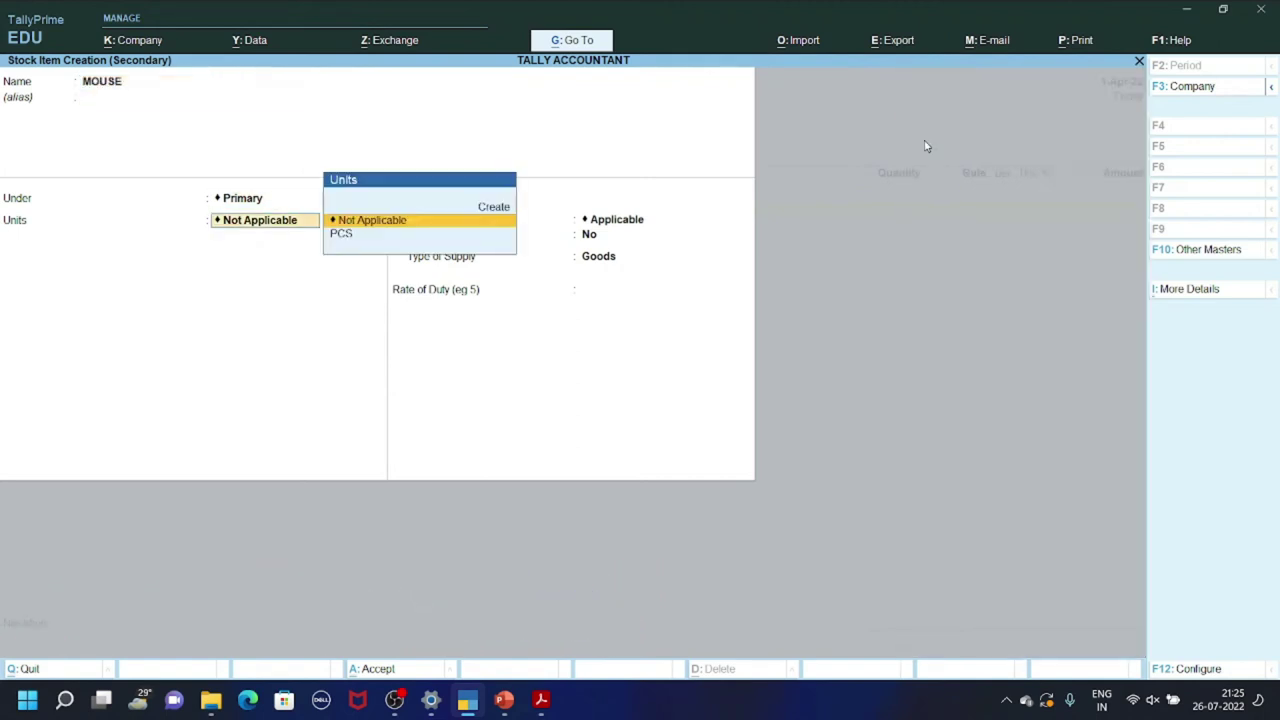
pyautogui.press('Down')
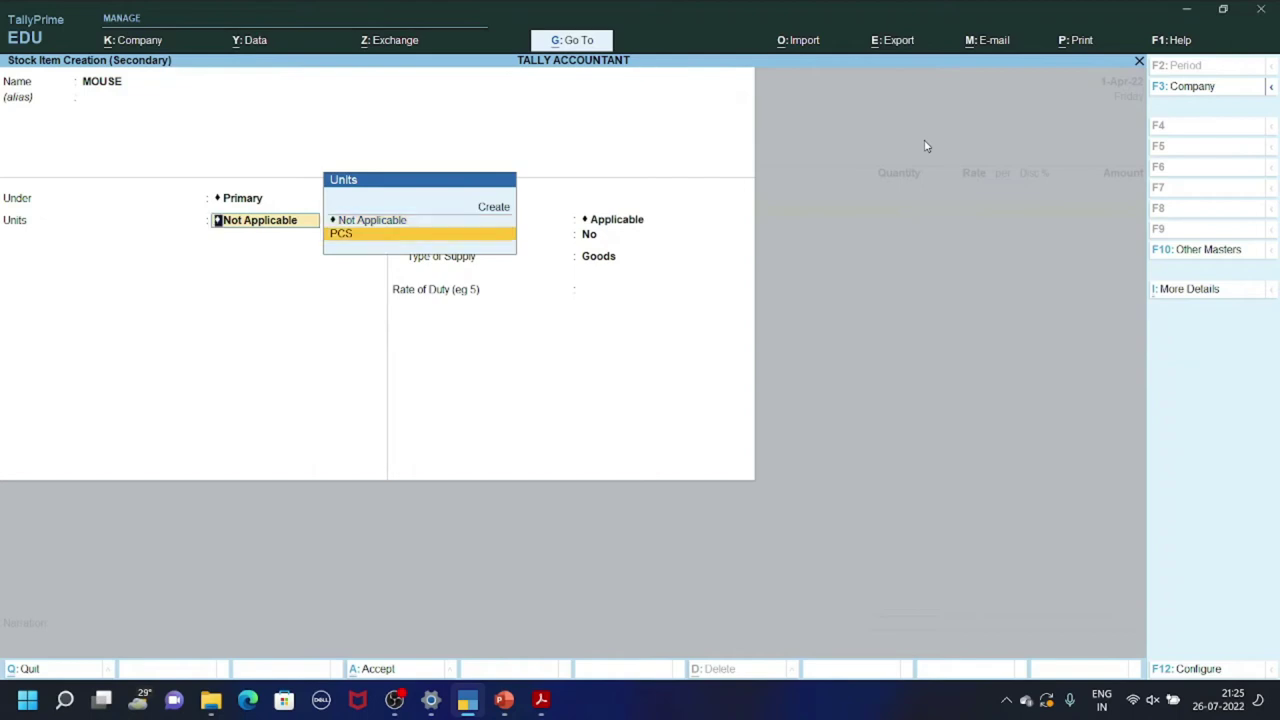
pyautogui.press('Return')
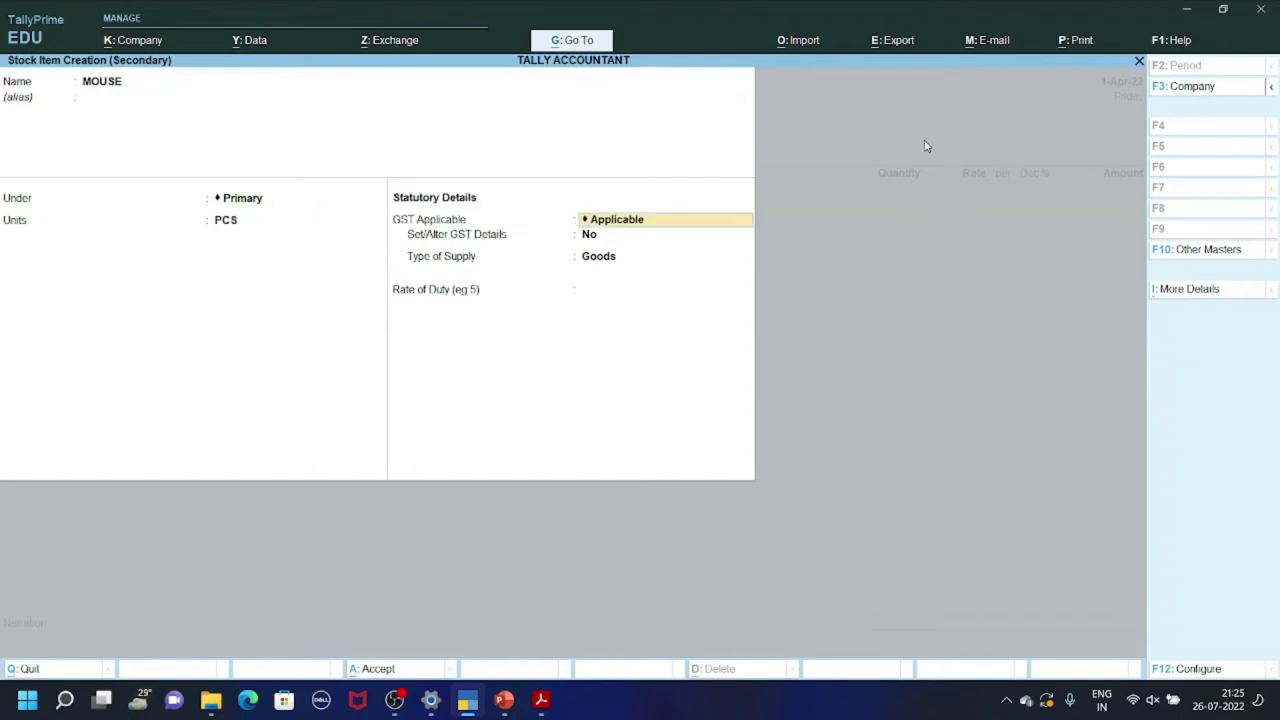
pyautogui.press('Return')
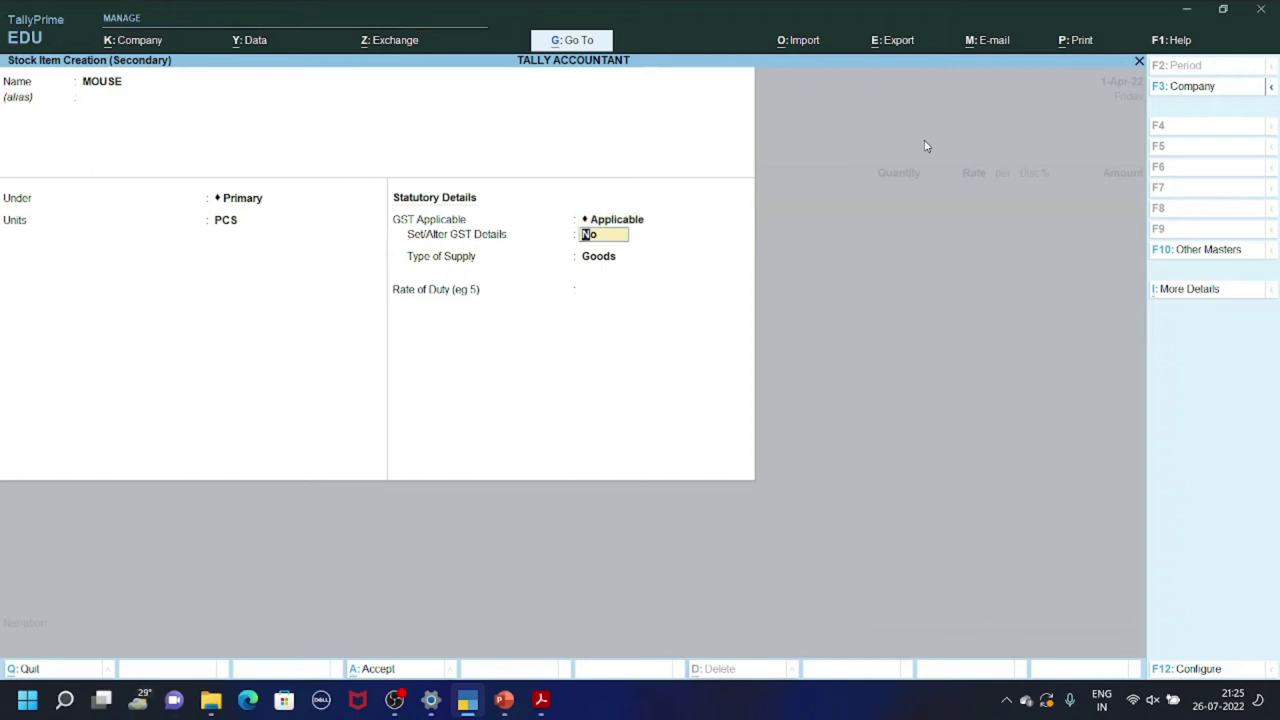
# - Set GST details to Yes and paste HSN 84716060 copied from the invoice PDF
pyautogui.write('Y')
pyautogui.press('Return')
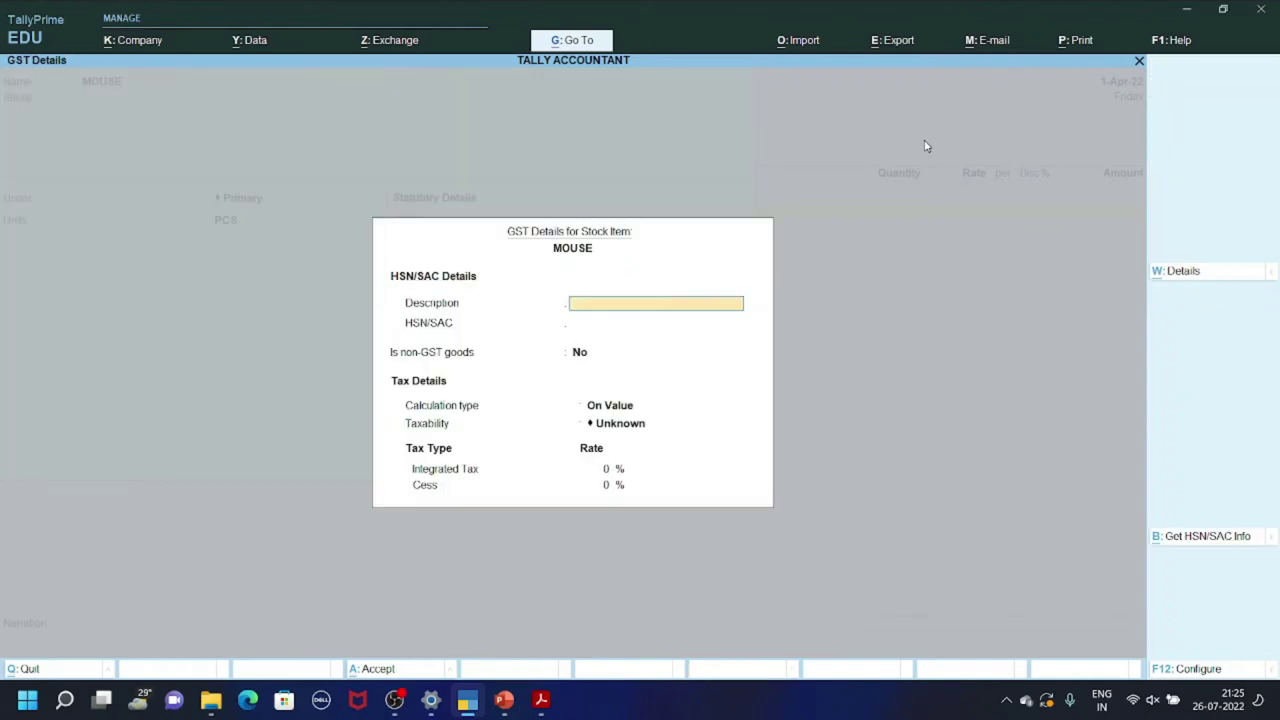
pyautogui.press('Return')
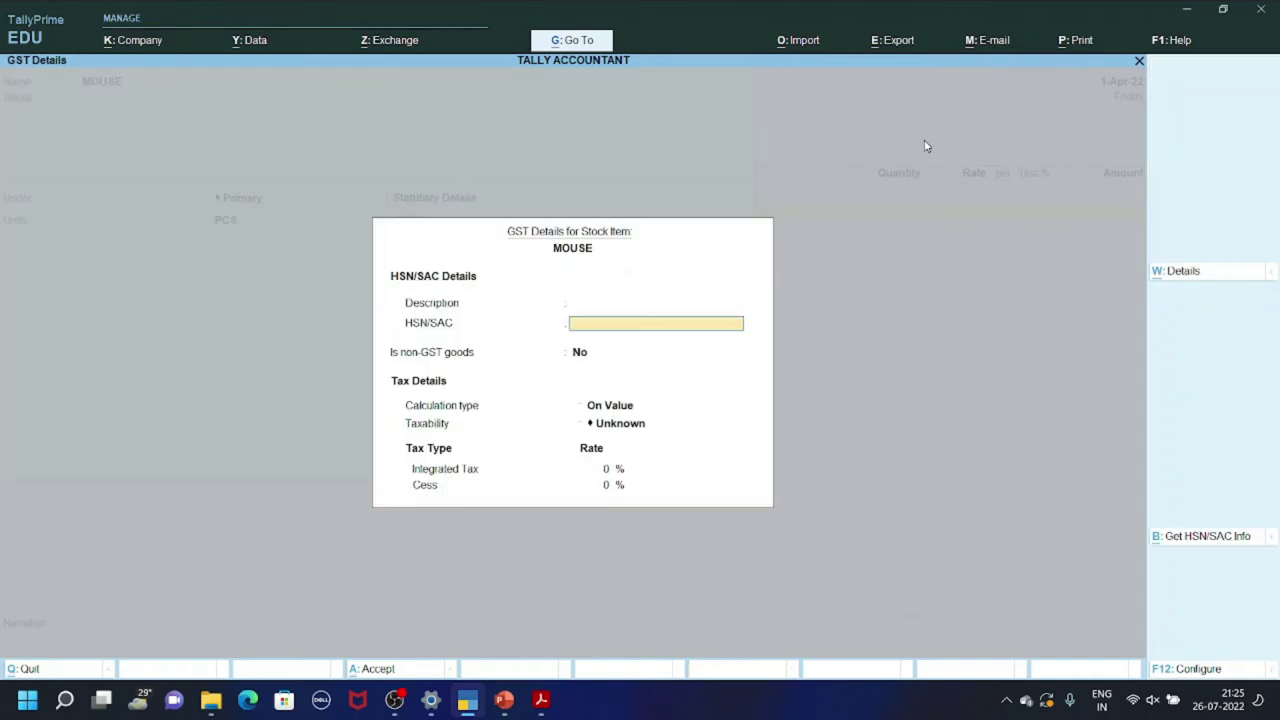
pyautogui.click(541, 700)
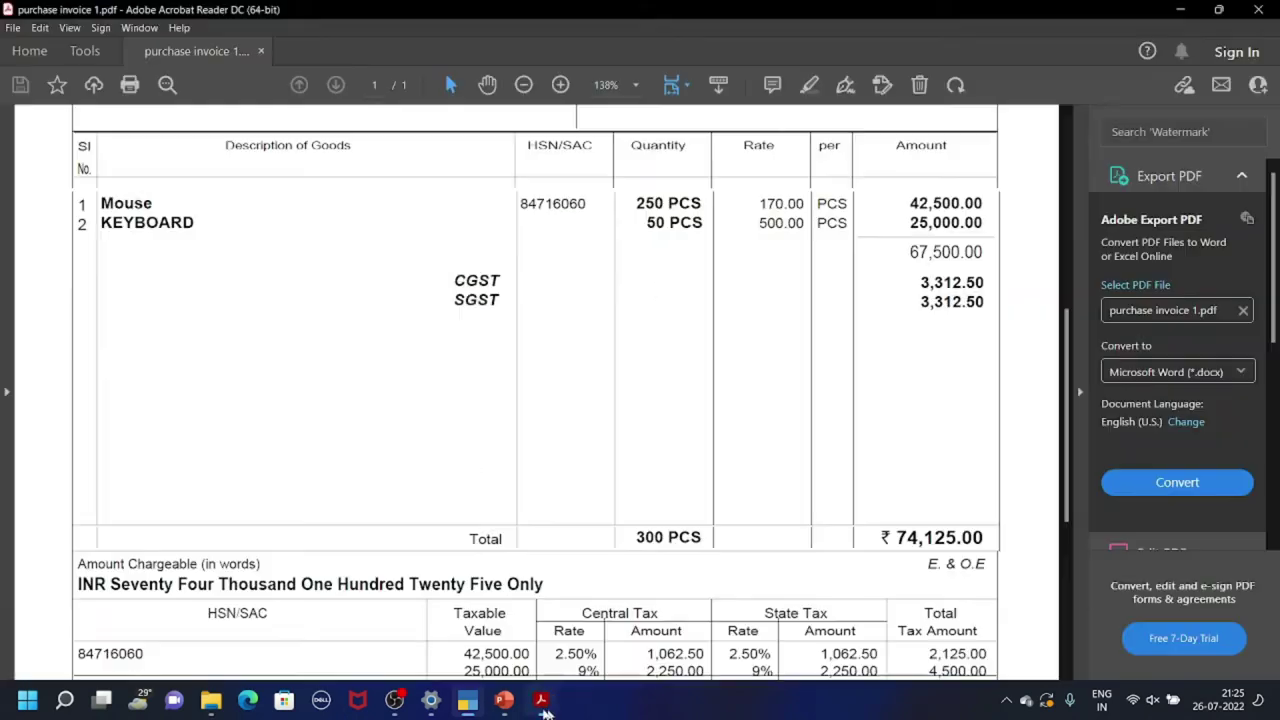
pyautogui.scroll(-3, 385, 628)
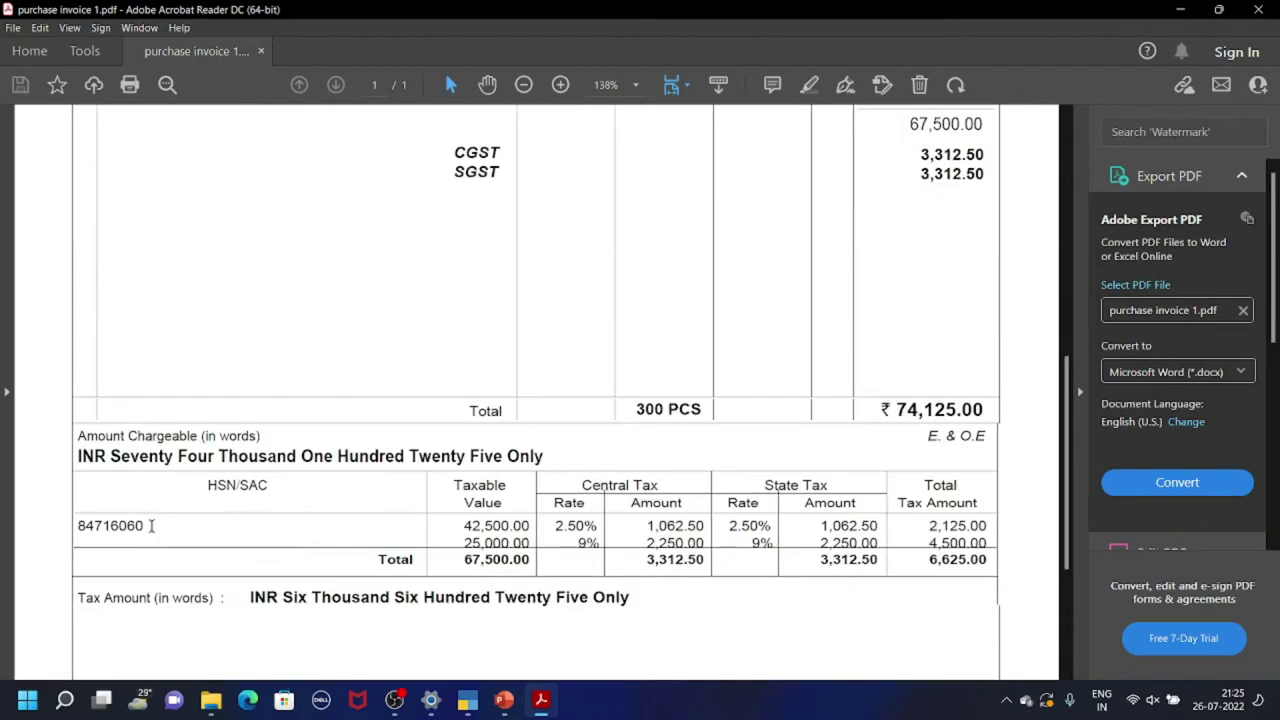
pyautogui.moveTo(150, 526); pyautogui.dragTo(31, 518)
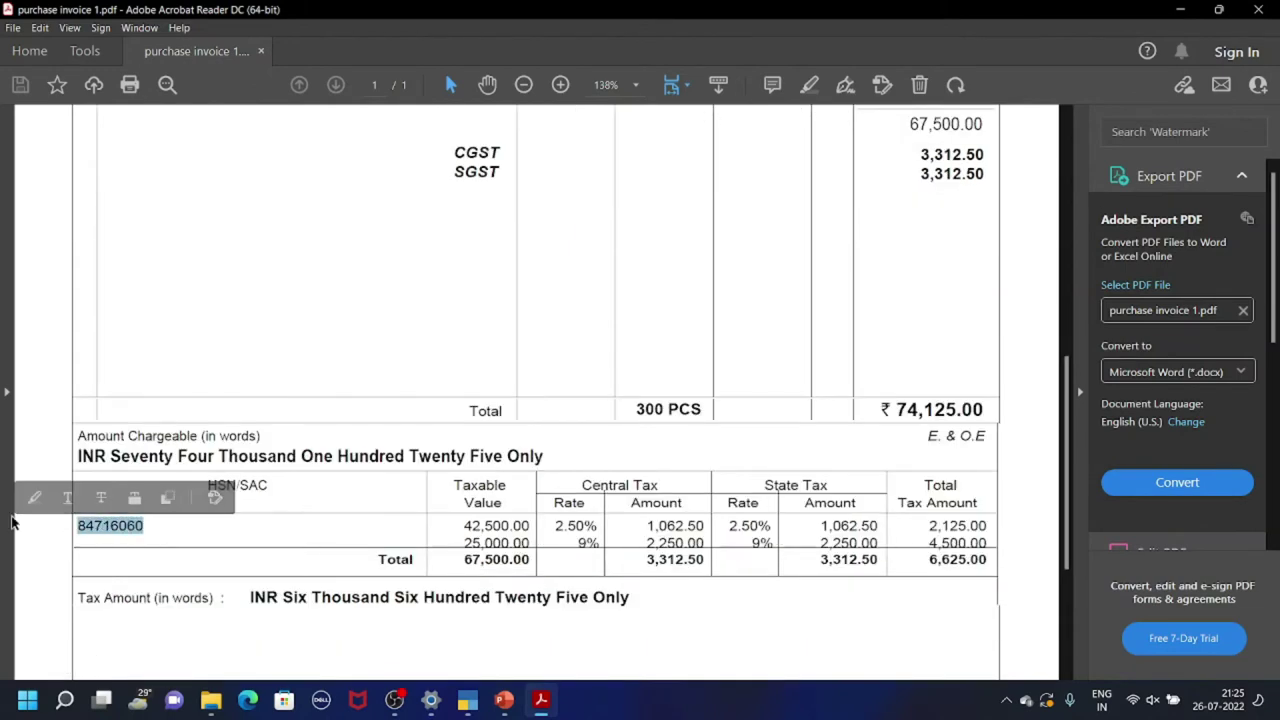
pyautogui.hotkey('ctrl', 'c')
pyautogui.hotkey('alt', 'Tab')
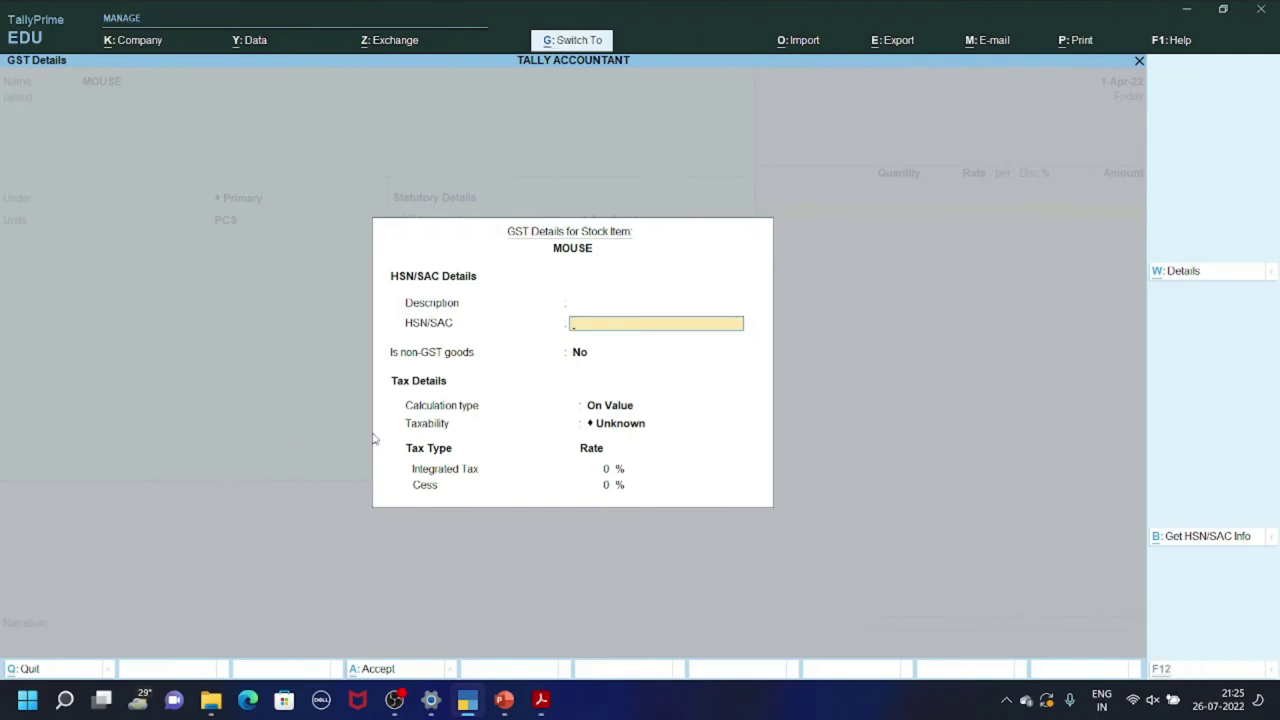
pyautogui.hotkey('ctrl', 'alt', 'v')
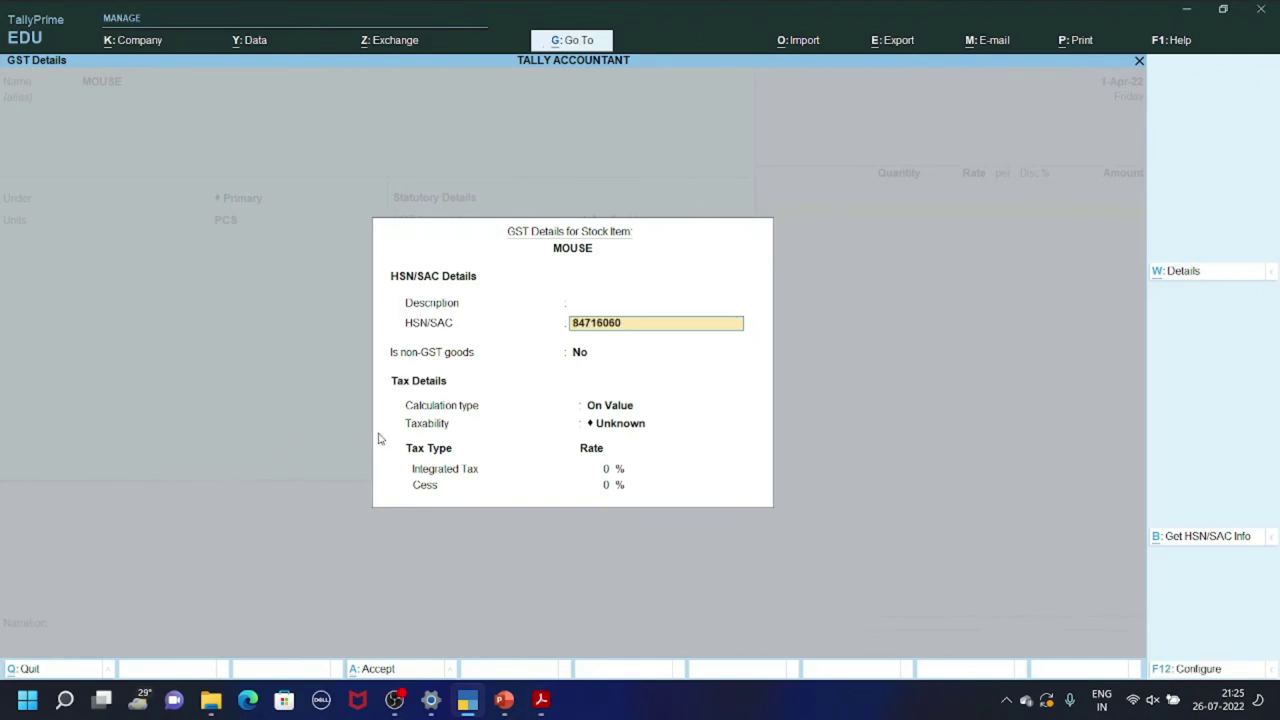
pyautogui.press('Return')
pyautogui.press('Return')
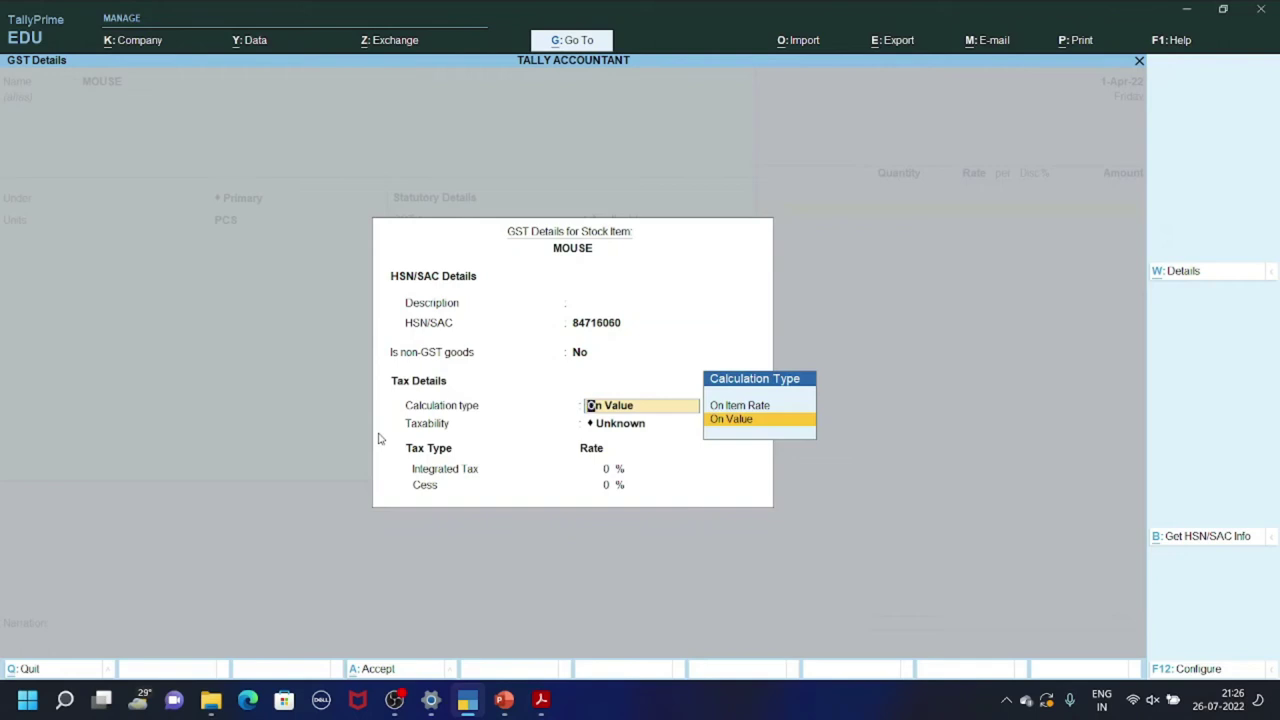
# - Mark MOUSE Taxable at 5% integrated tax with no cess, Goods supply, and accept the item
pyautogui.press('Return')
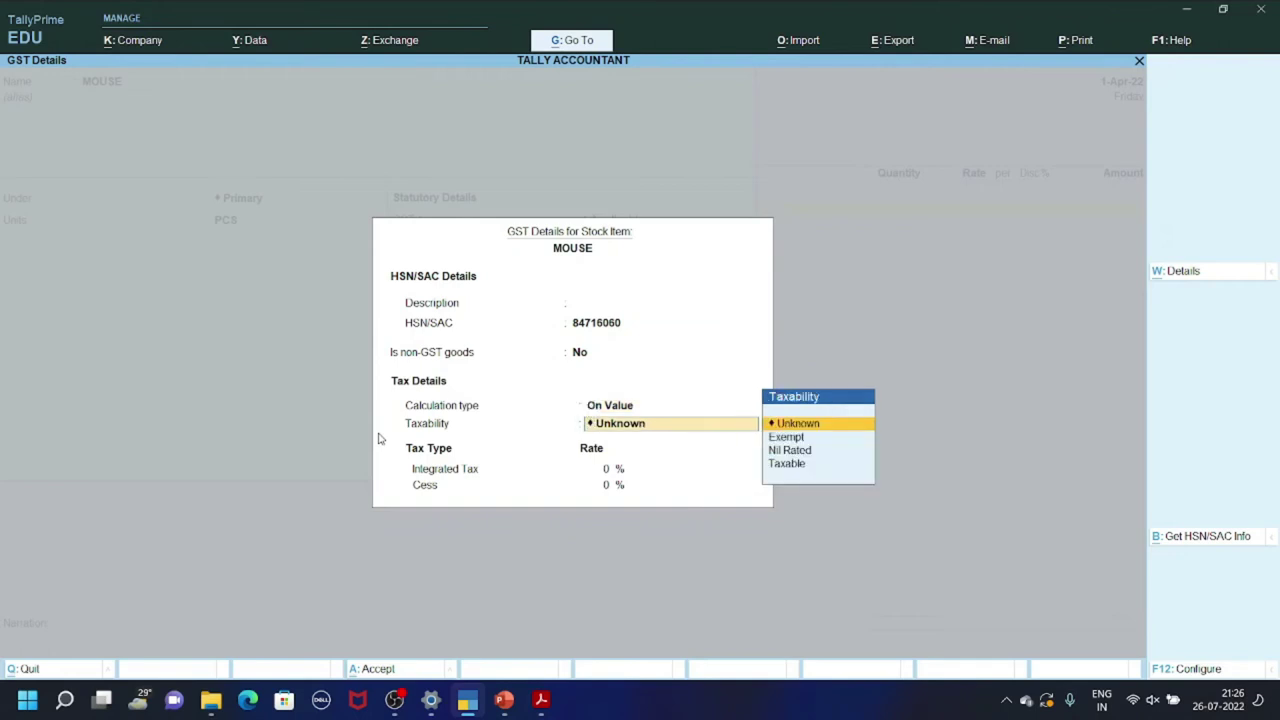
pyautogui.press('Down')
pyautogui.press('Down')
pyautogui.press('Down')
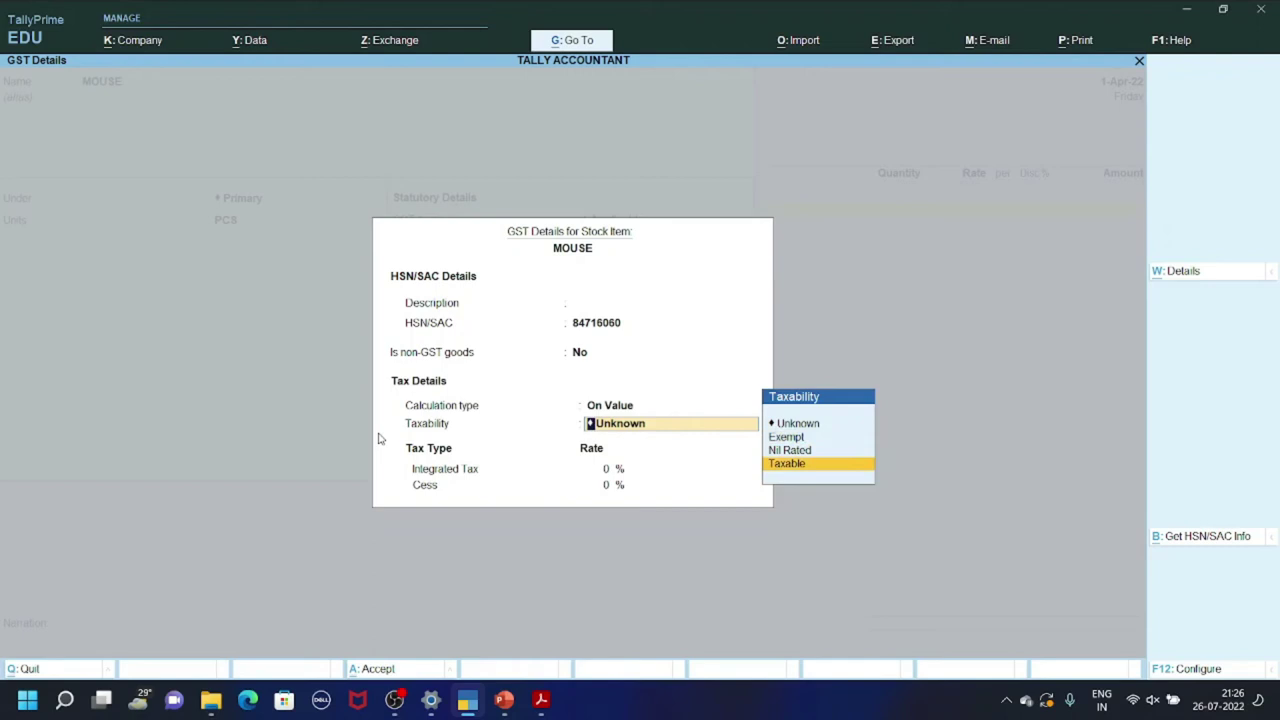
pyautogui.press('Return')
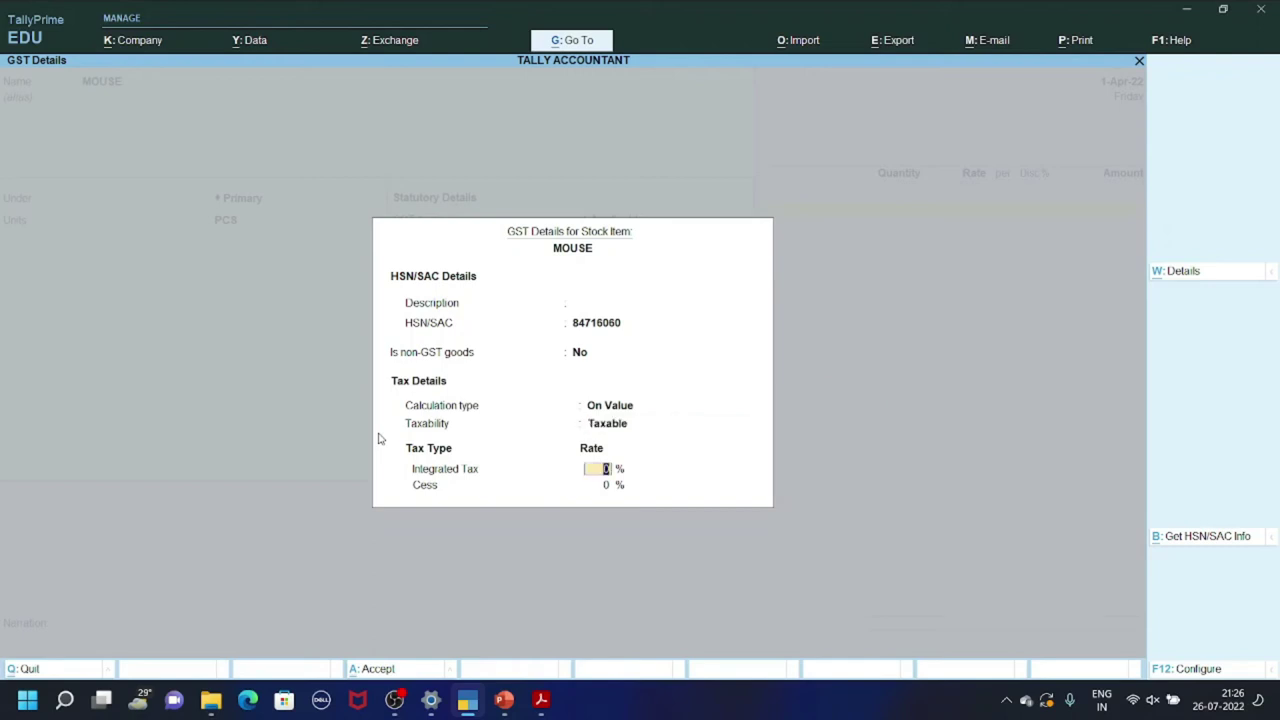
pyautogui.write('5')
pyautogui.press('Return')
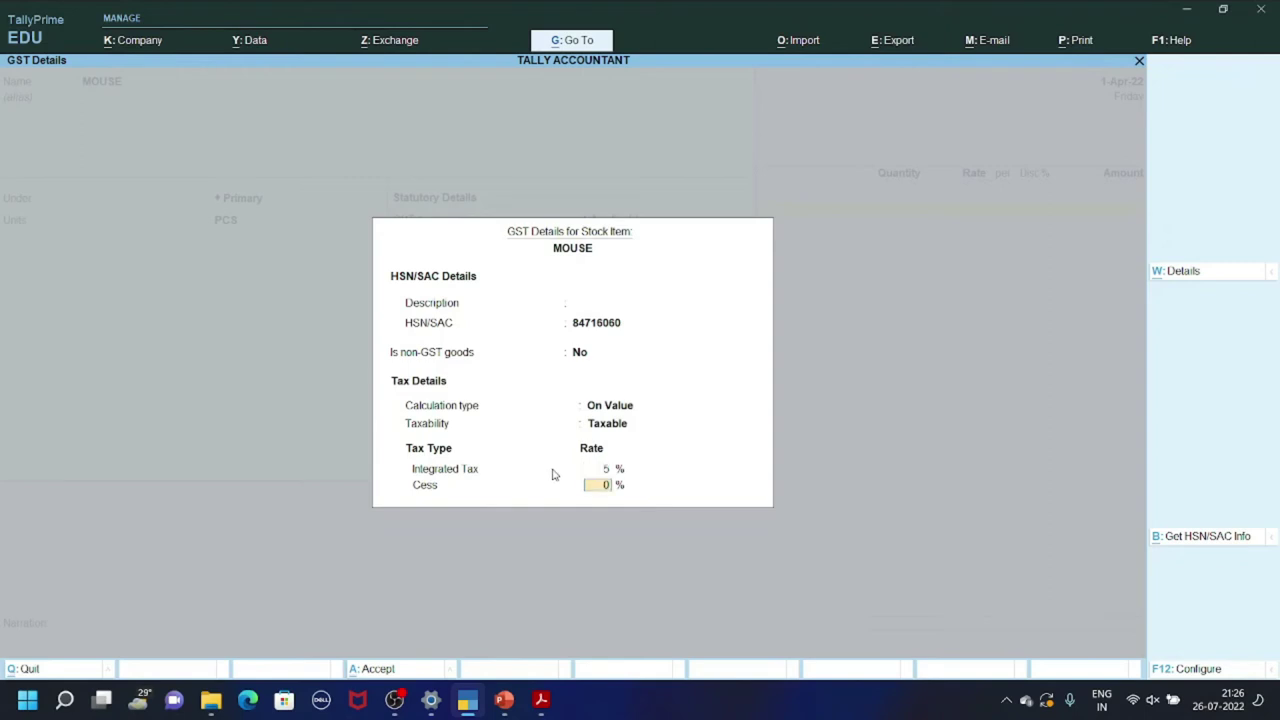
pyautogui.press('Return')
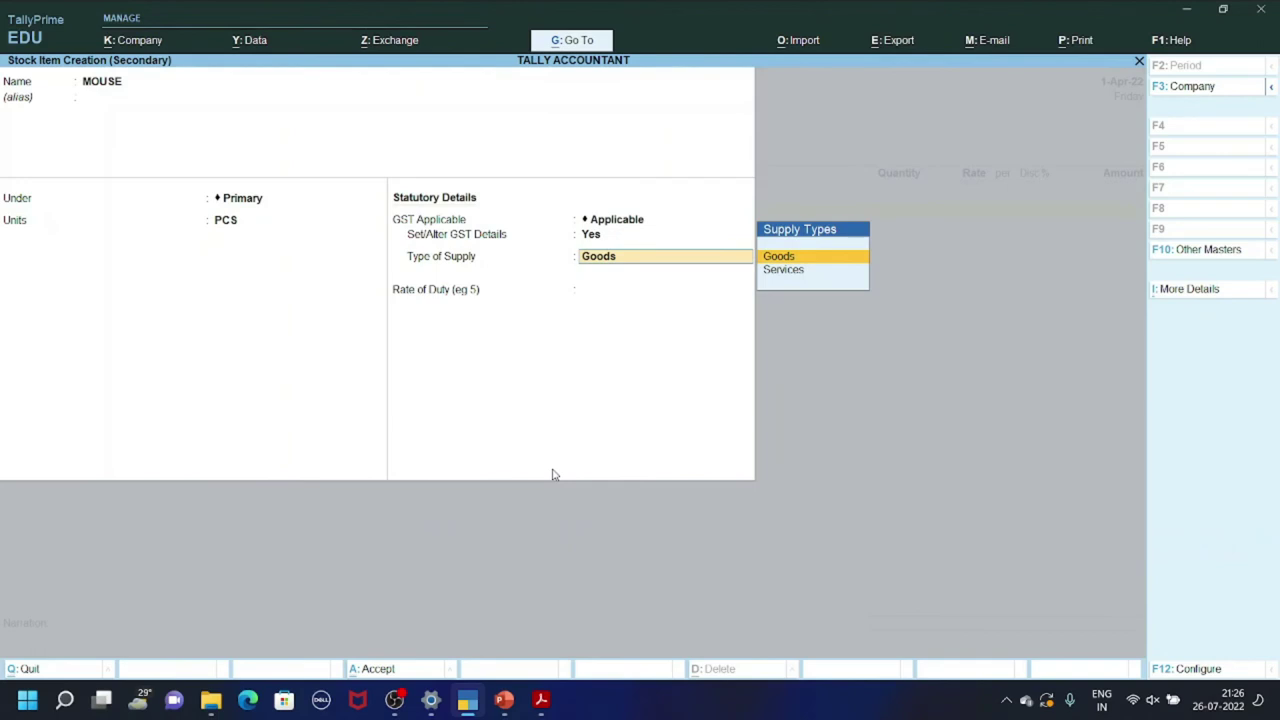
pyautogui.press('Return')
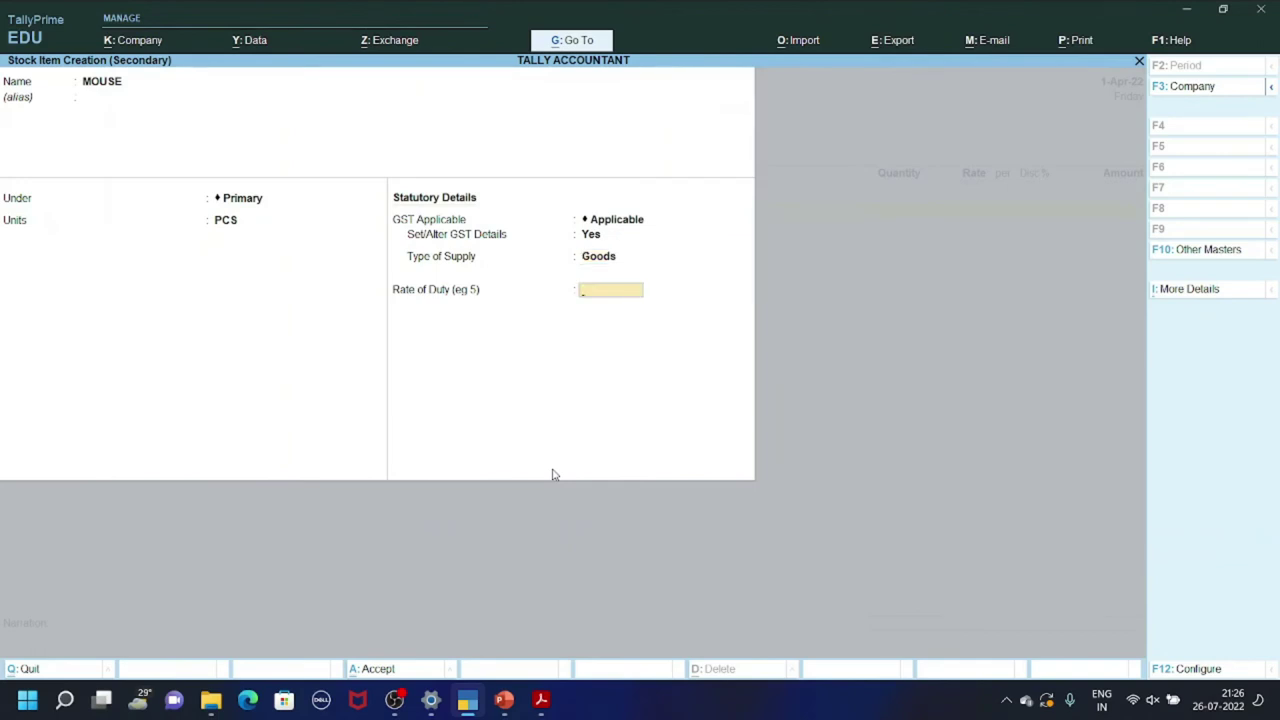
pyautogui.press('Return')
pyautogui.press('Return')
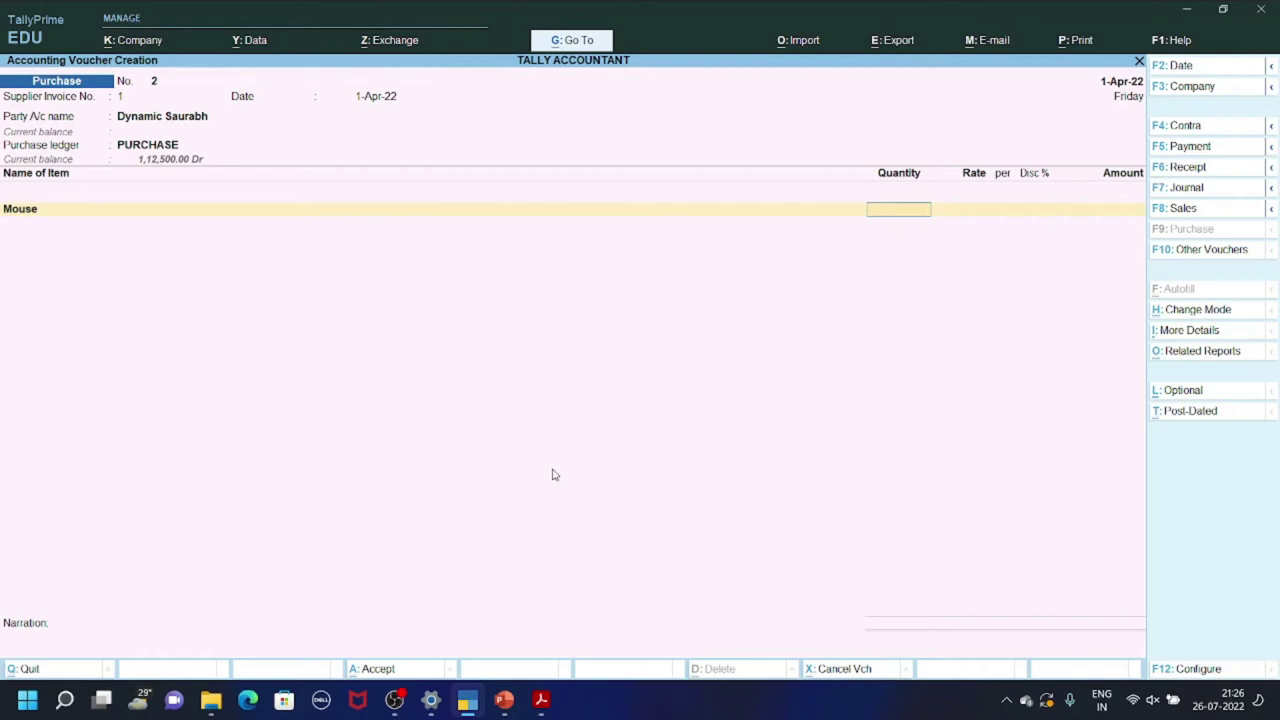
# - Enter Mouse quantity 250 PCS at rate 170, checked against the invoice PDF
pyautogui.hotkey('alt', 'Tab')
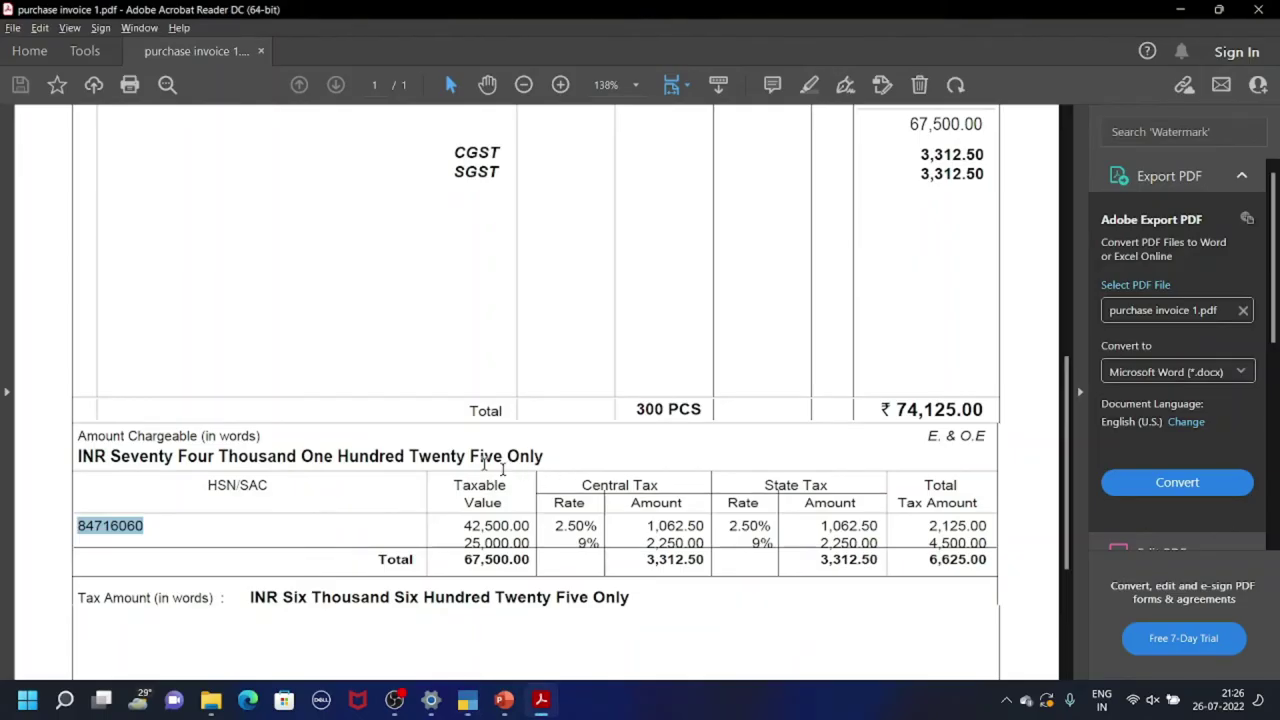
pyautogui.scroll(4, 452, 450)
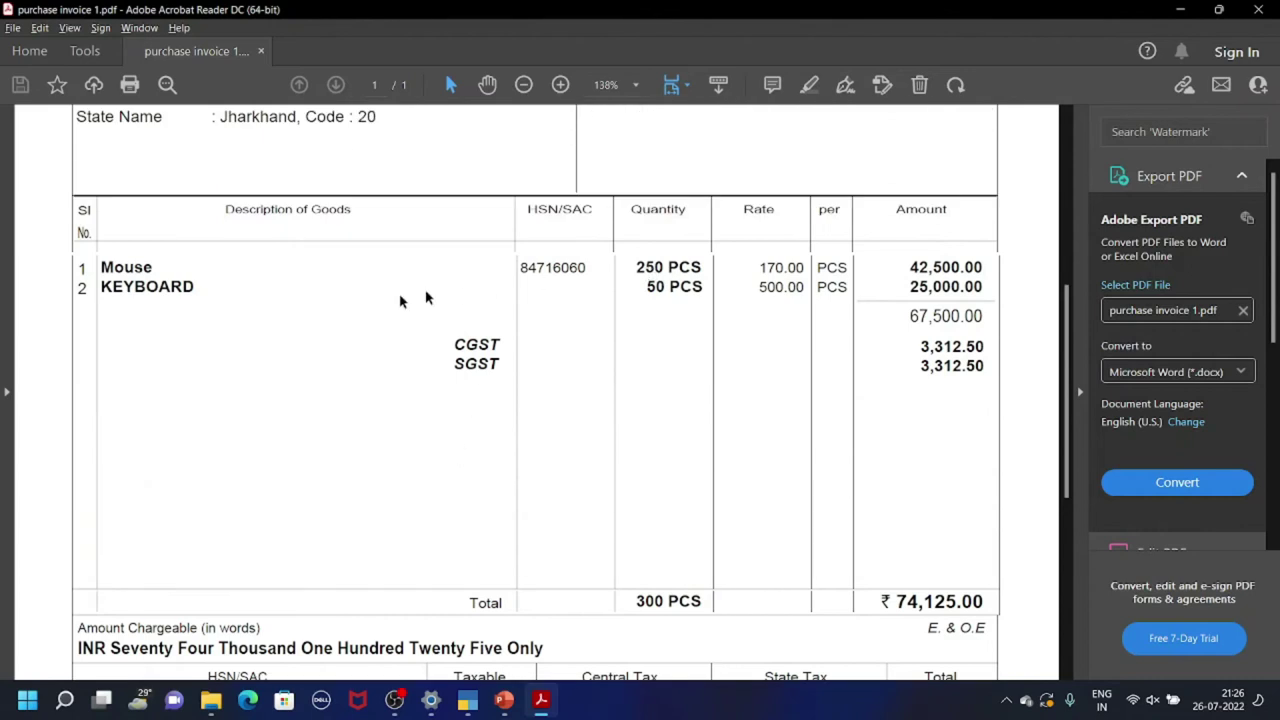
pyautogui.hotkey('alt', 'Tab')
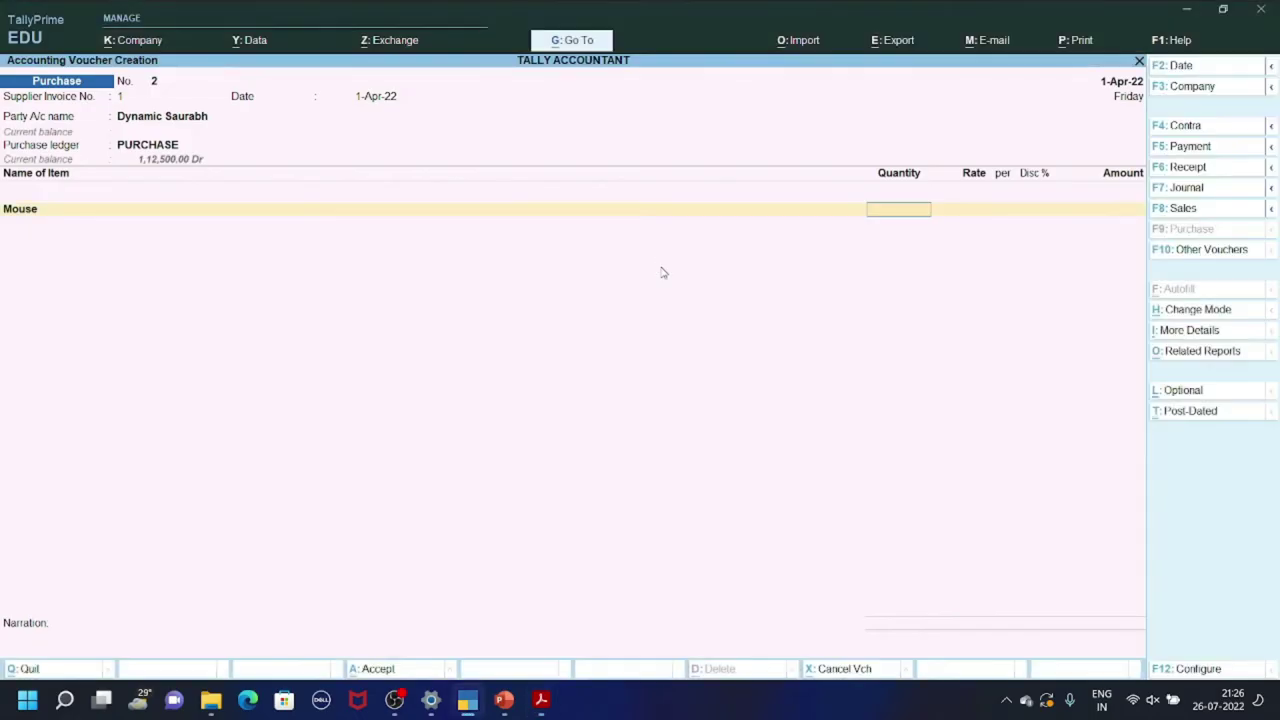
pyautogui.write('250')
pyautogui.press('Return')
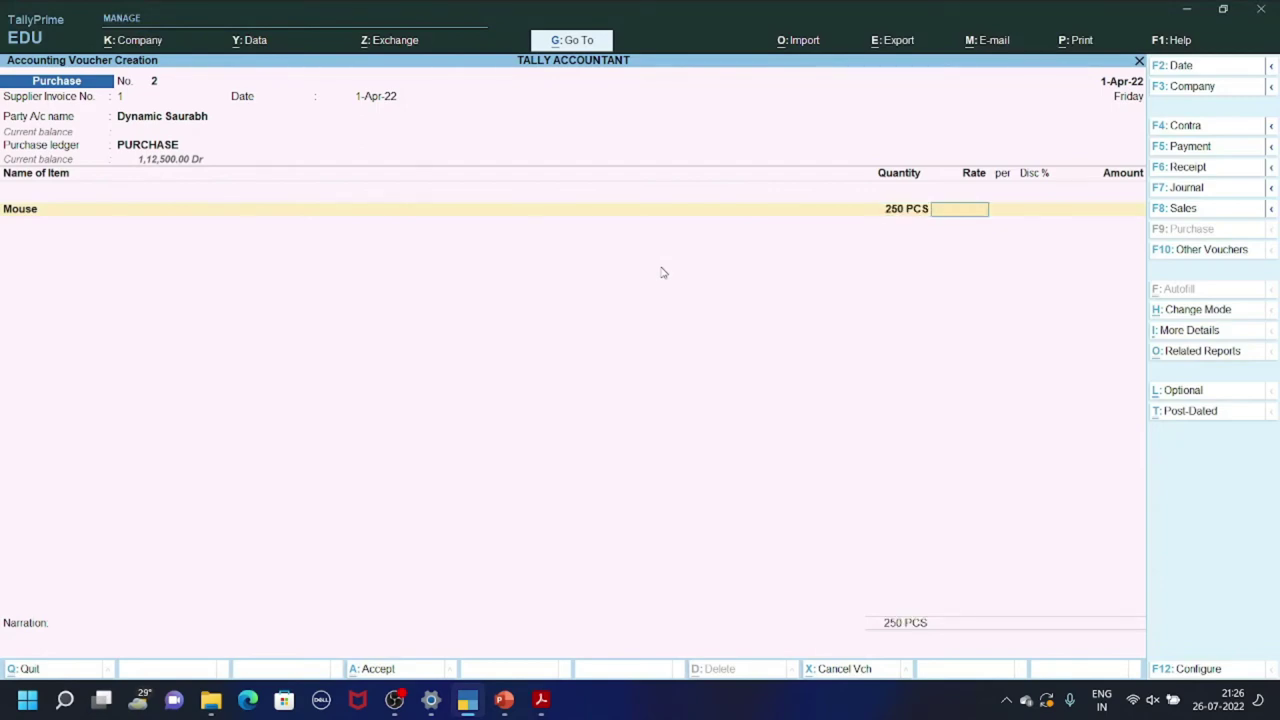
pyautogui.hotkey('alt', 'Tab')
pyautogui.hotkey('alt', 'Tab')
pyautogui.write('170')
pyautogui.press('Return')
pyautogui.press('Return')
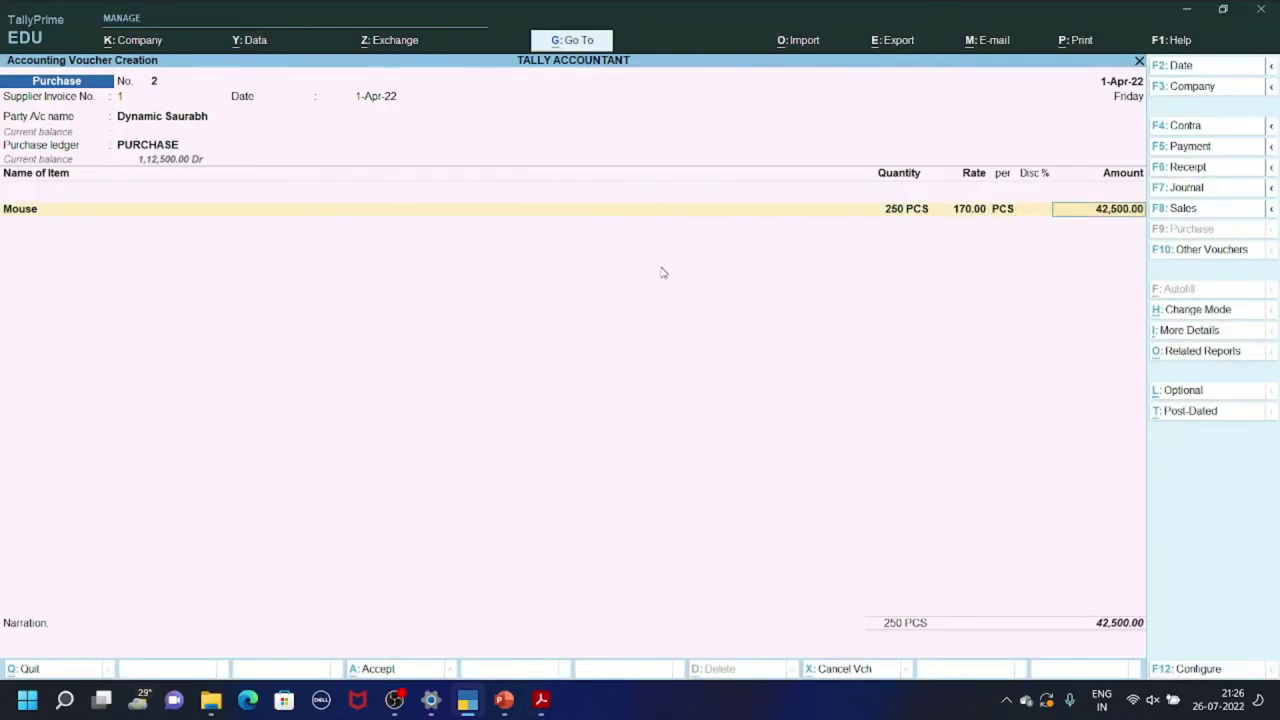
# - Step back from the discount field and open Company Features with F11
pyautogui.press('BackSpace')
pyautogui.press('ctrl')
pyautogui.press('F11')
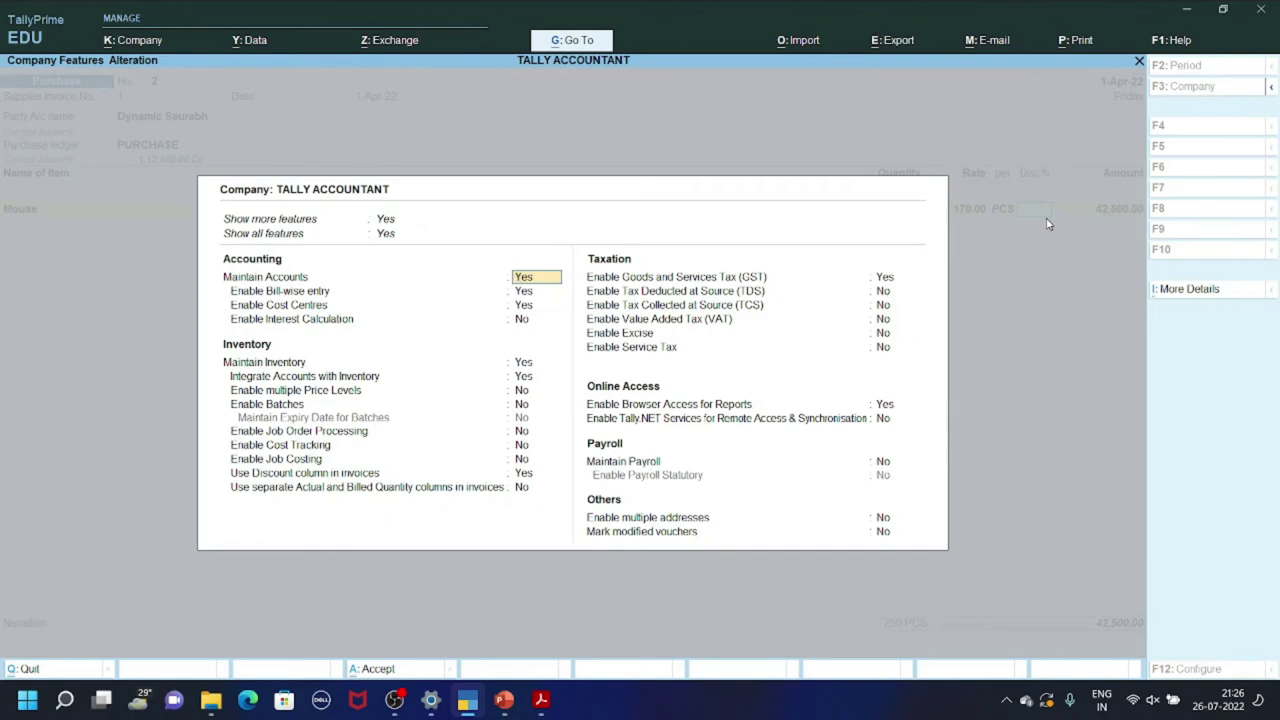
# - Set 'Use Discount column in invoices' to No, accept Jharkhand GST details, and save the features
pyautogui.press('Down')
pyautogui.press('Down')
pyautogui.press('Down')
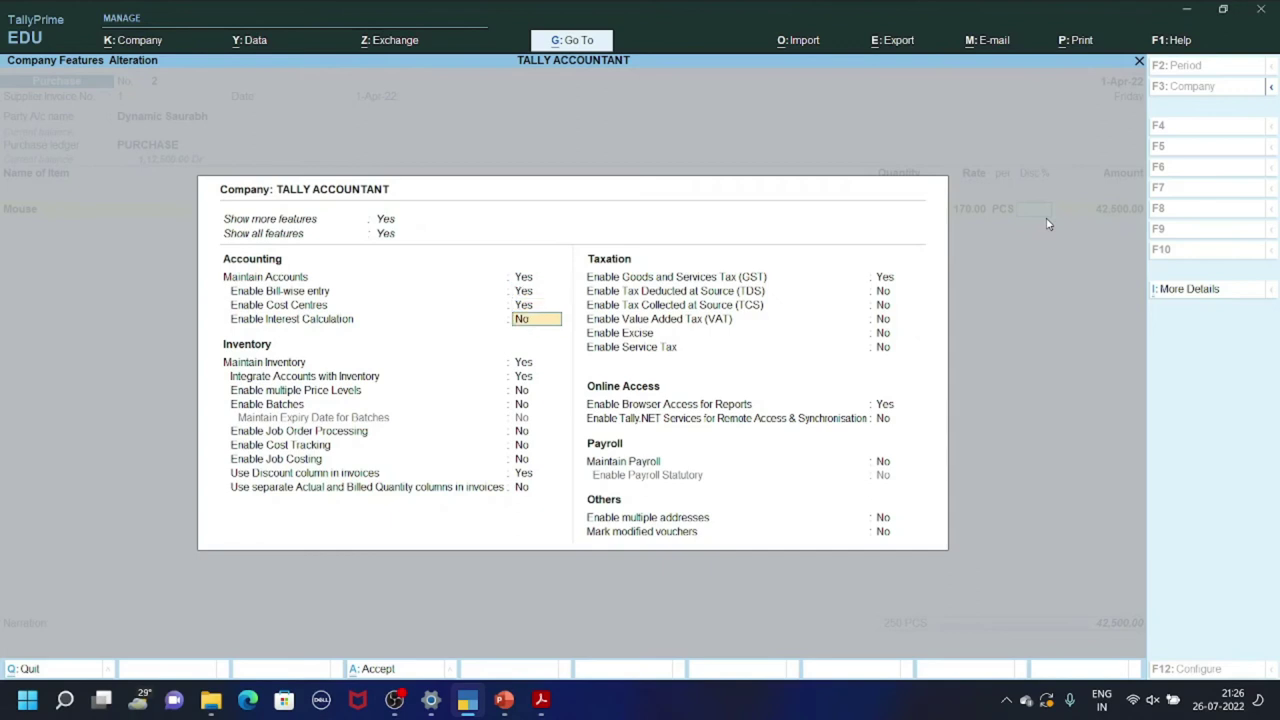
pyautogui.press('Down')
pyautogui.press('Down')
pyautogui.press('Down')
pyautogui.press('Down')
pyautogui.press('Down')
pyautogui.press('Down')
pyautogui.press('Down')
pyautogui.press('Down')
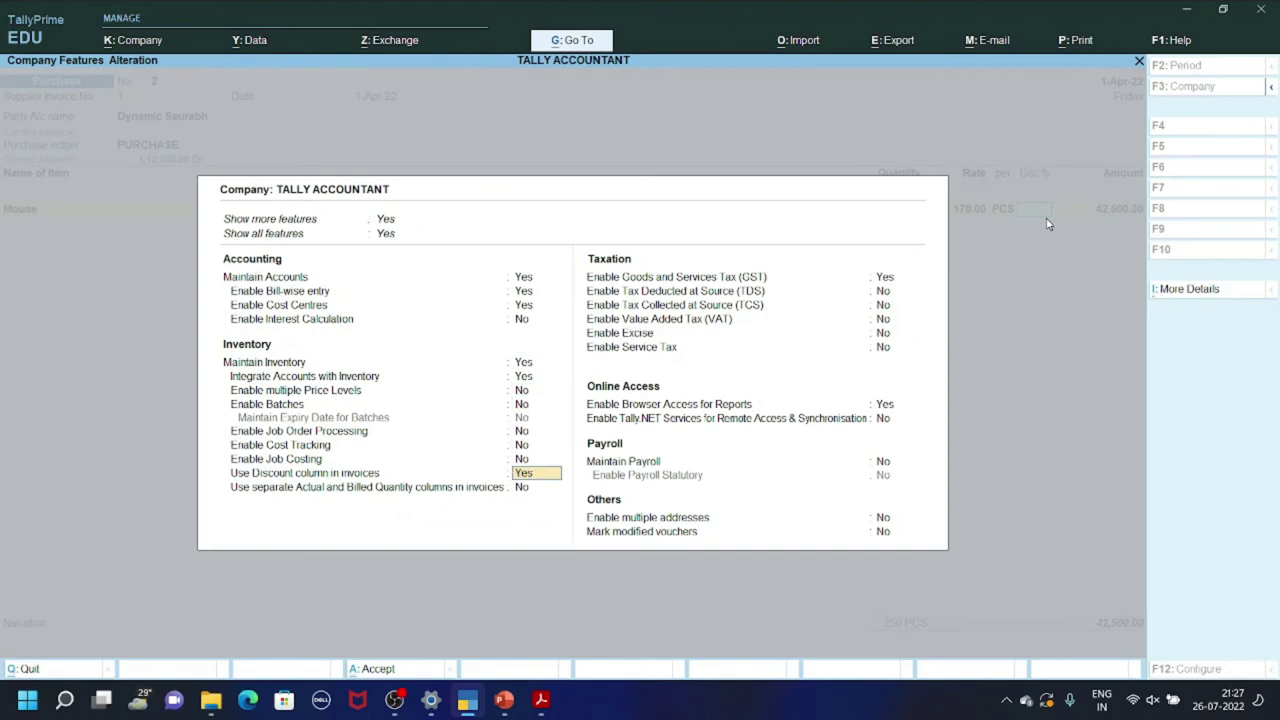
pyautogui.write('N')
pyautogui.press('Return')
pyautogui.press('Return')
pyautogui.press('Return')
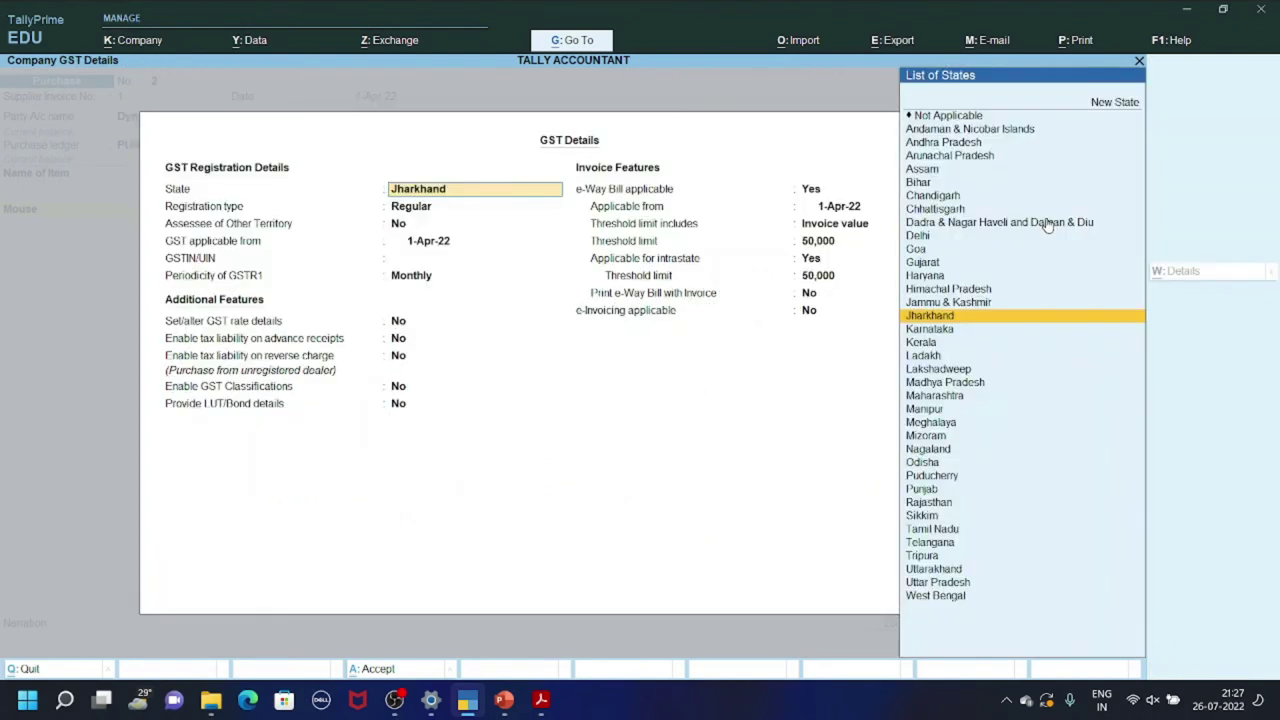
pyautogui.press('Return')
pyautogui.hotkey('ctrl', 'a')
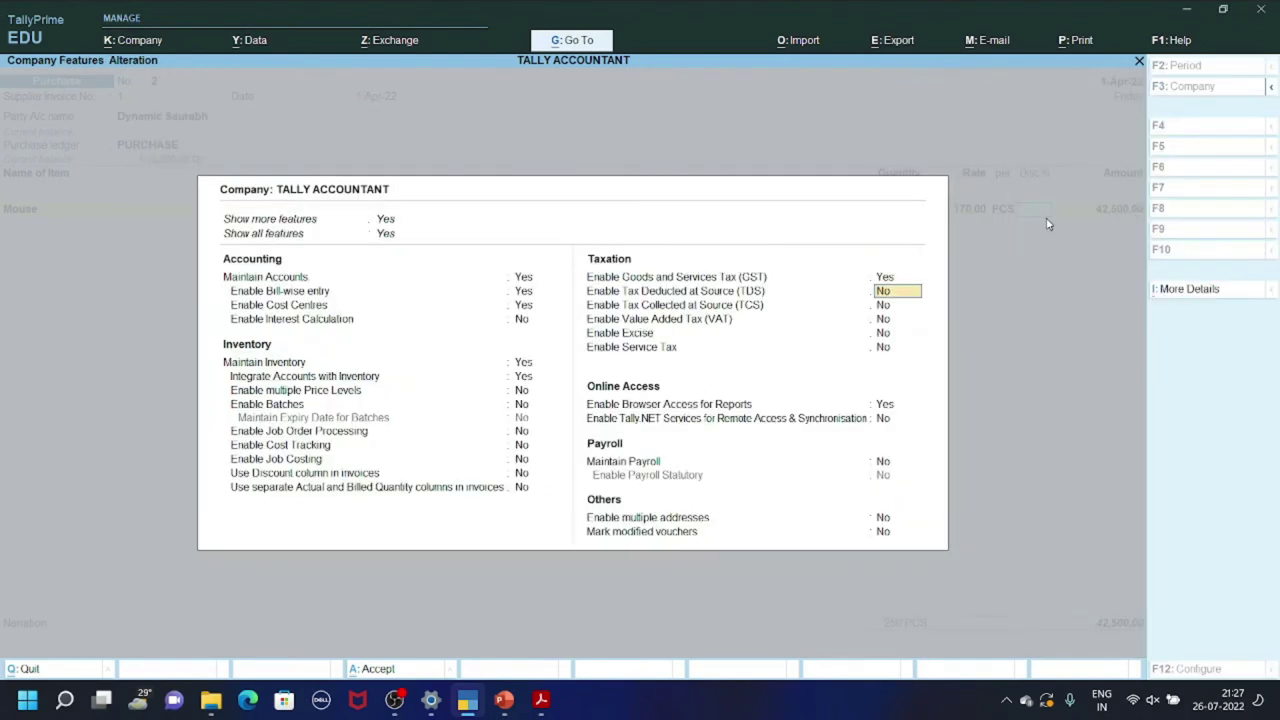
pyautogui.hotkey('ctrl', 'a')
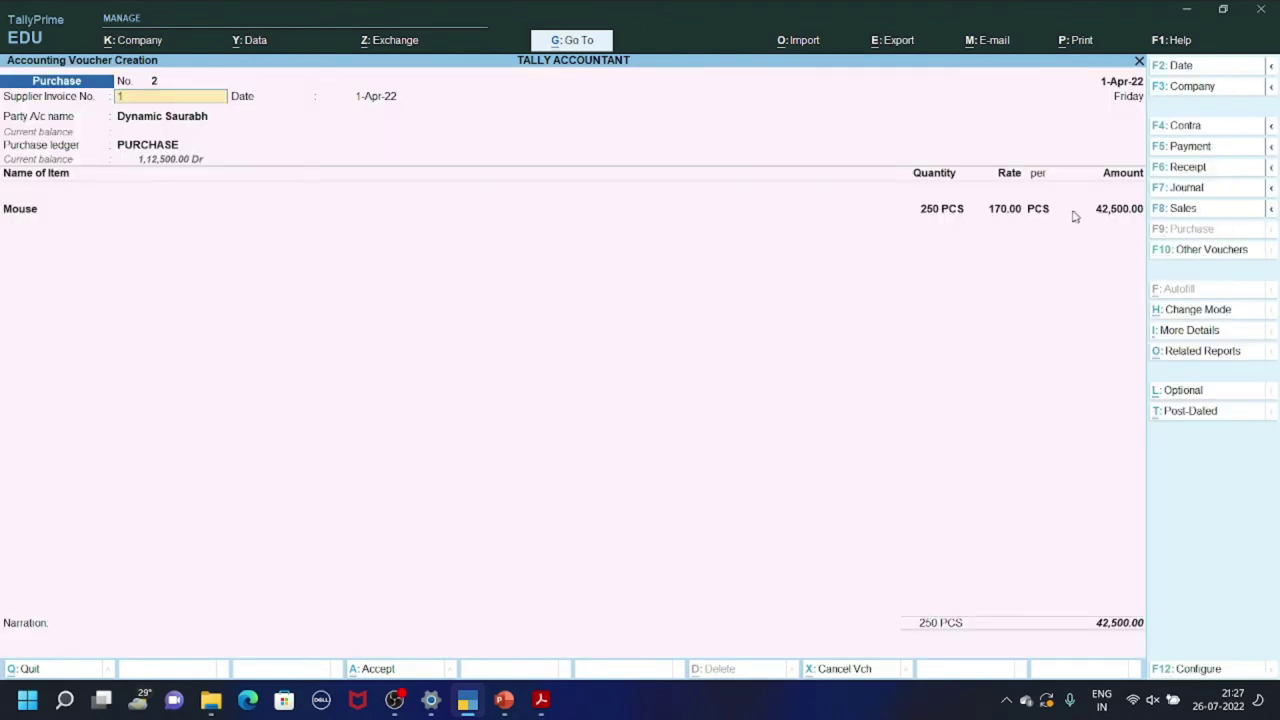
# - Add a KEYBOARD line below Mouse with quantity 50 PCS
pyautogui.click(6, 210)
pyautogui.press('Return')
pyautogui.press('Return')
pyautogui.press('Return')
pyautogui.press('Return')
pyautogui.press('Return')
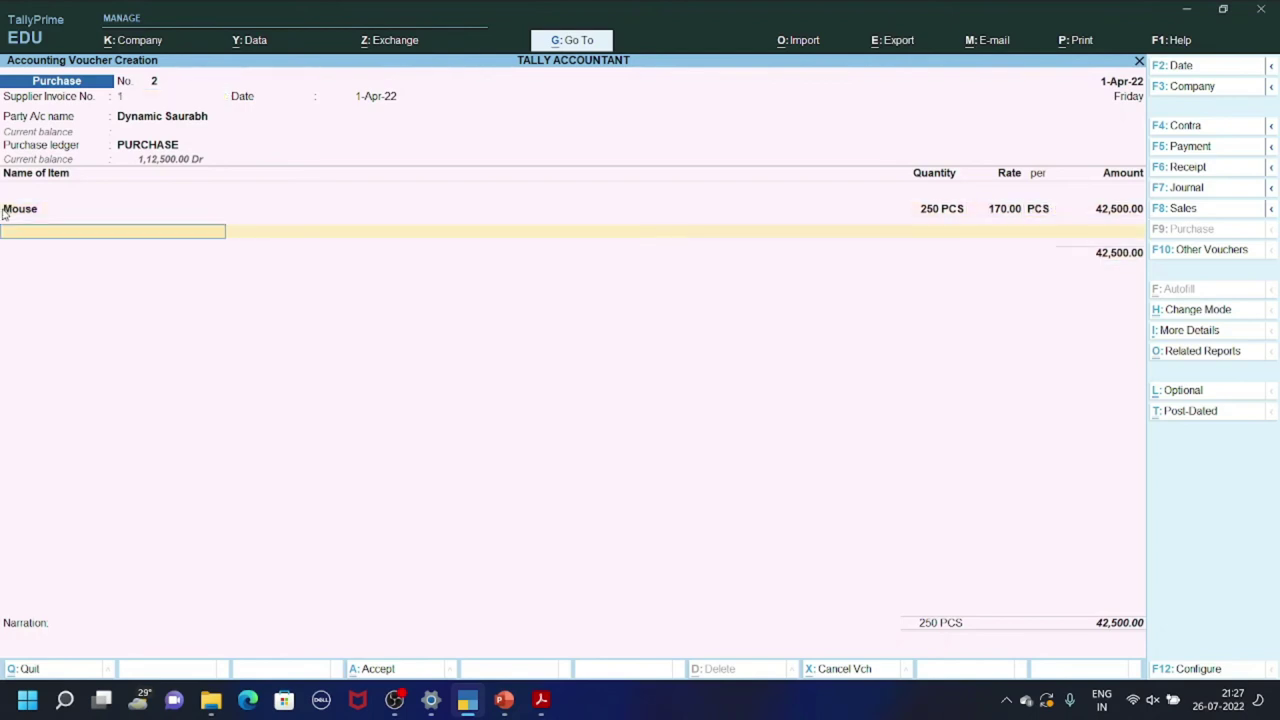
pyautogui.press('BackSpace')
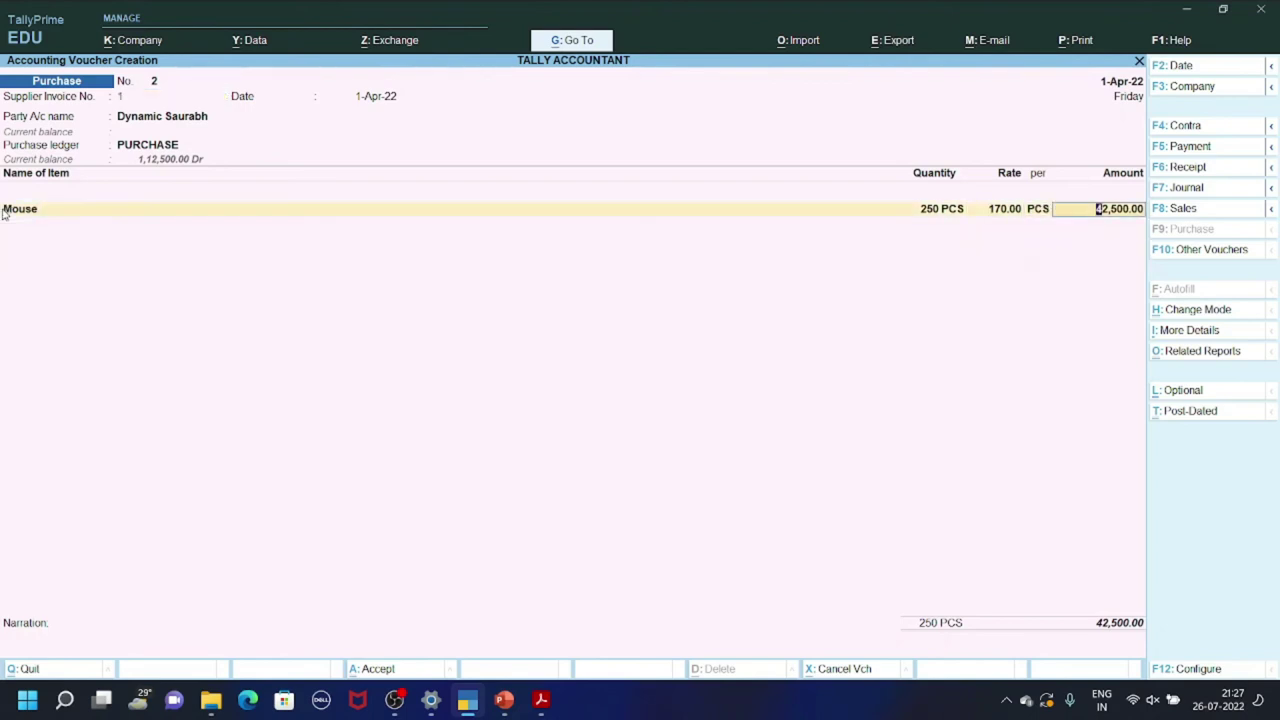
pyautogui.press('Return')
pyautogui.hotkey('alt', 'Tab')
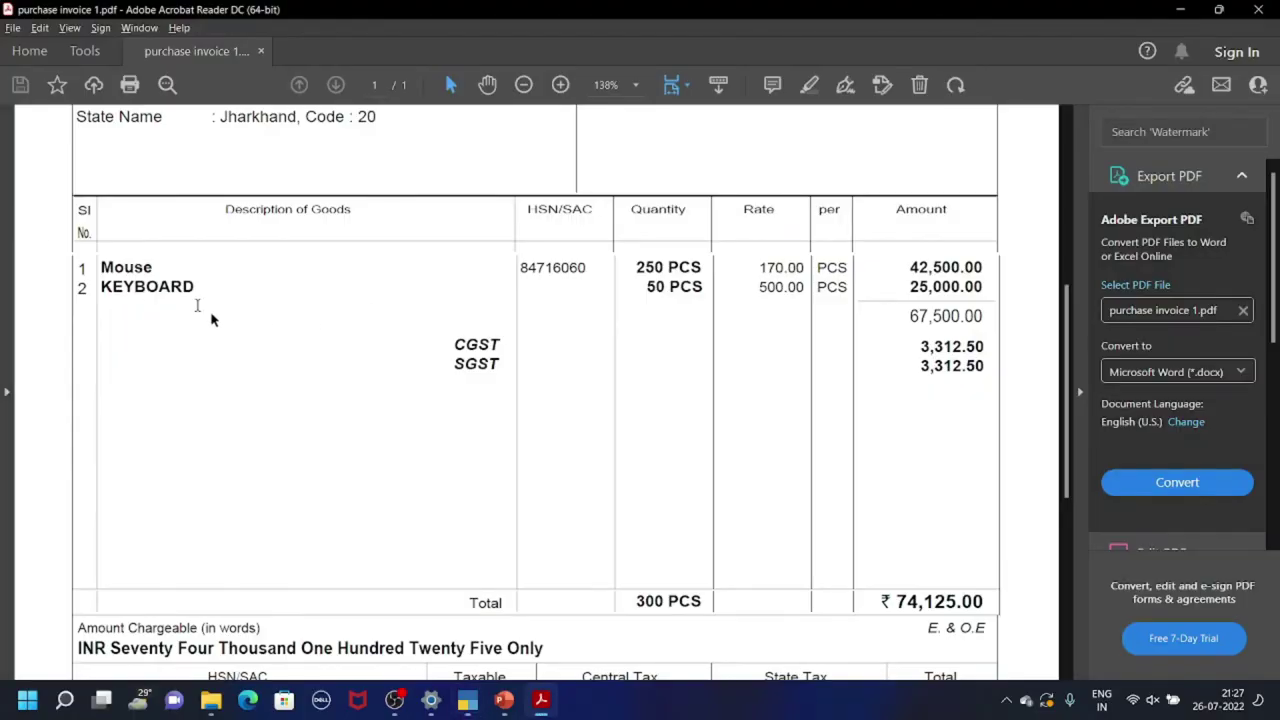
pyautogui.hotkey('alt', 'Tab')
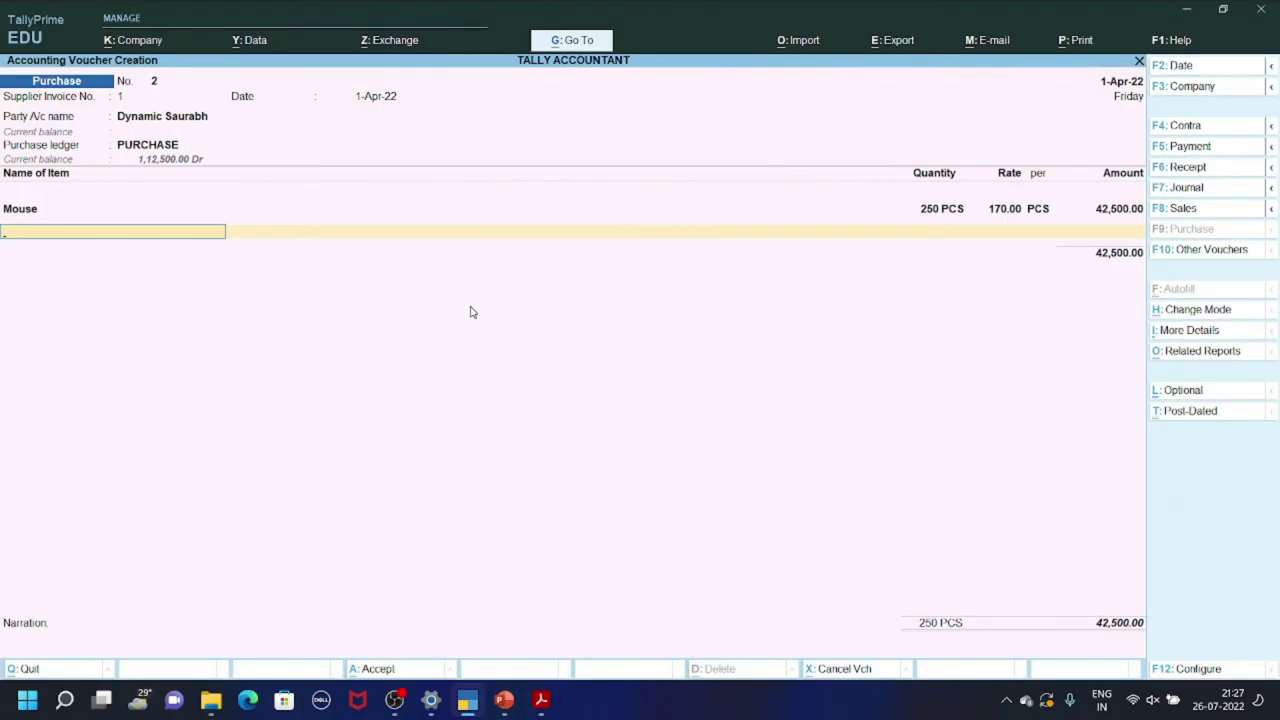
pyautogui.write('KEY')
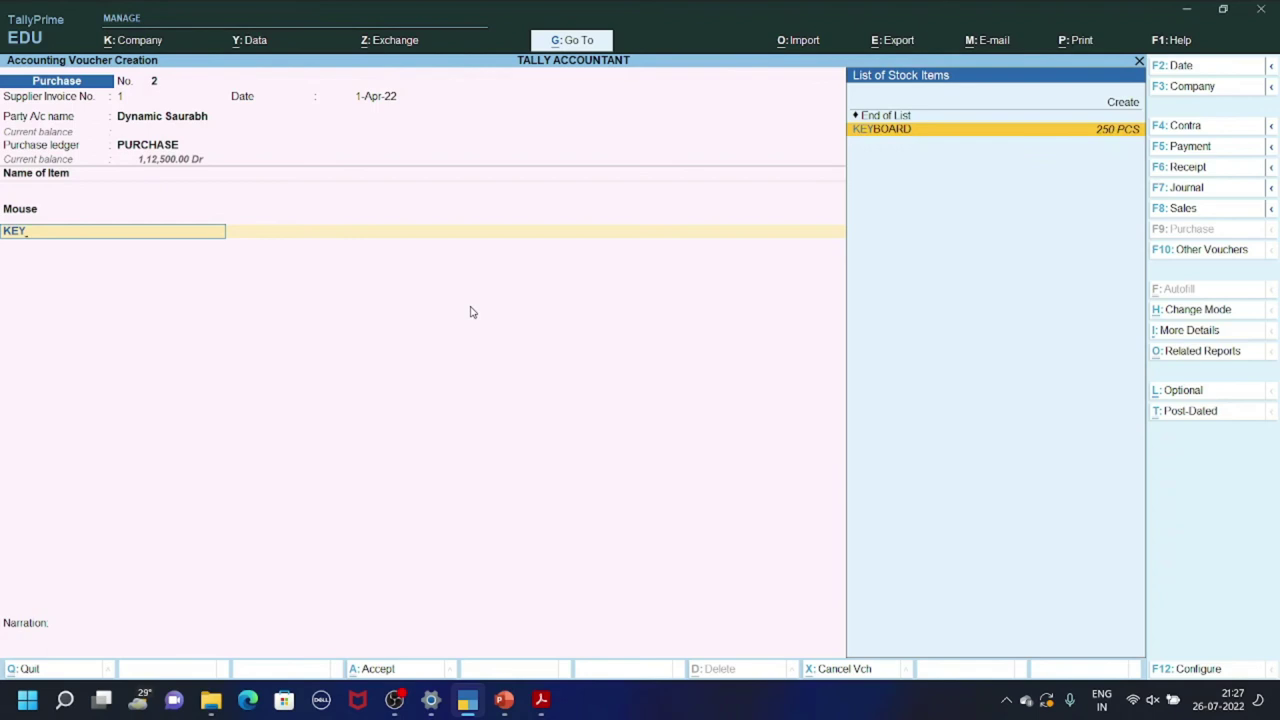
pyautogui.press('Return')
pyautogui.write('50')
pyautogui.press('Return')
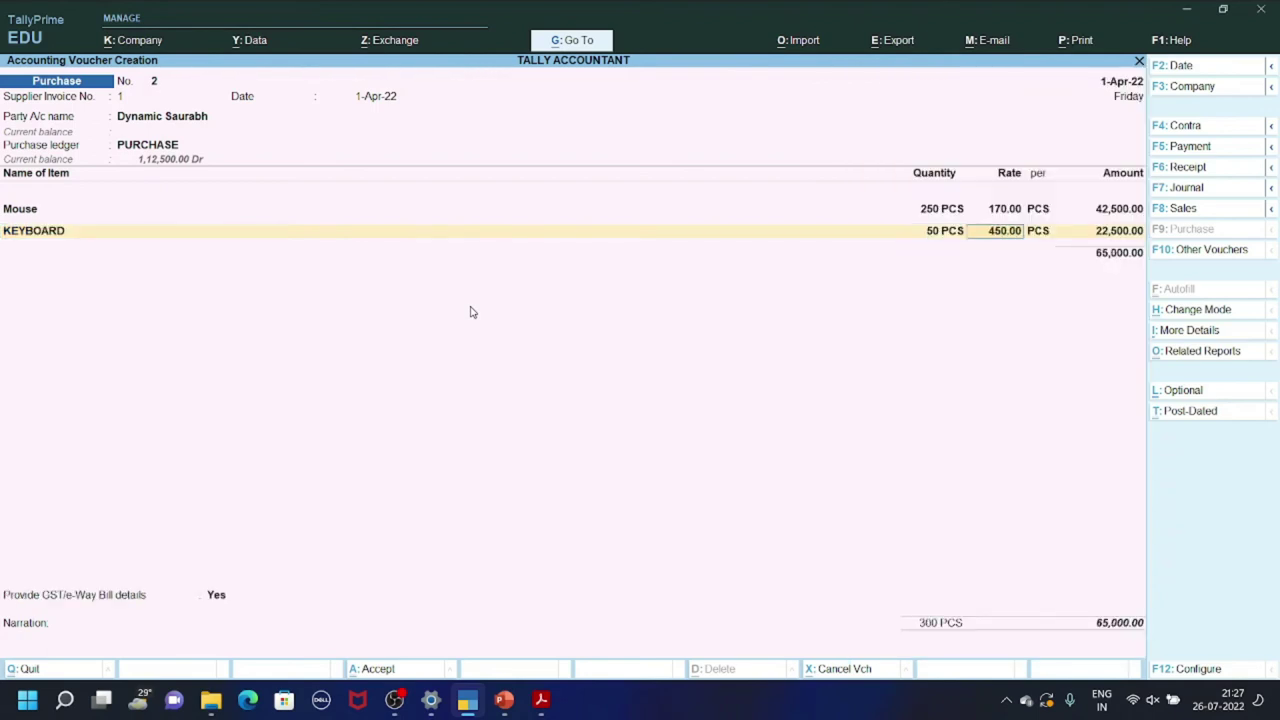
# - Enter the KEYBOARD rate of 500.00 and match its 25,000.00 amount to the invoice PDF
pyautogui.hotkey('alt', 'Tab')
pyautogui.hotkey('alt', 'Tab')
pyautogui.write('500')
pyautogui.press('Return')
pyautogui.press('Return')
pyautogui.press('Return')
pyautogui.hotkey('alt', 'Tab')
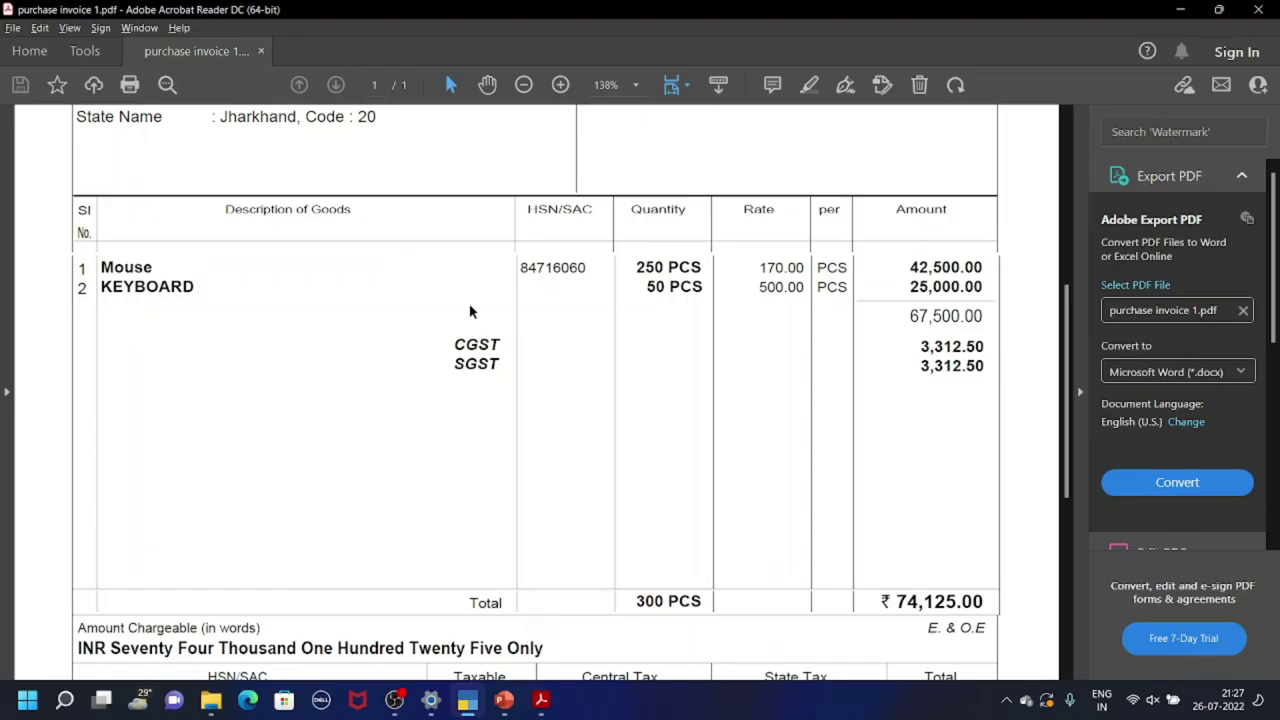
pyautogui.doubleClick(922, 286)
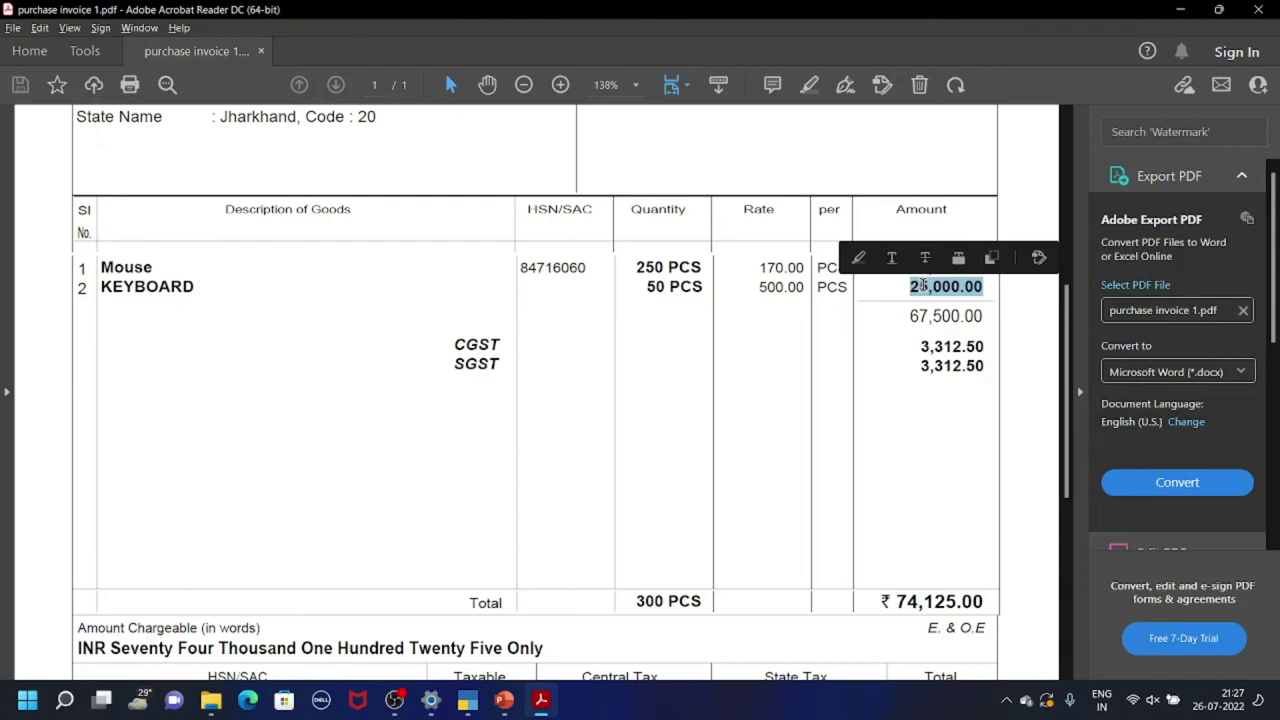
pyautogui.hotkey('alt', 'Tab')
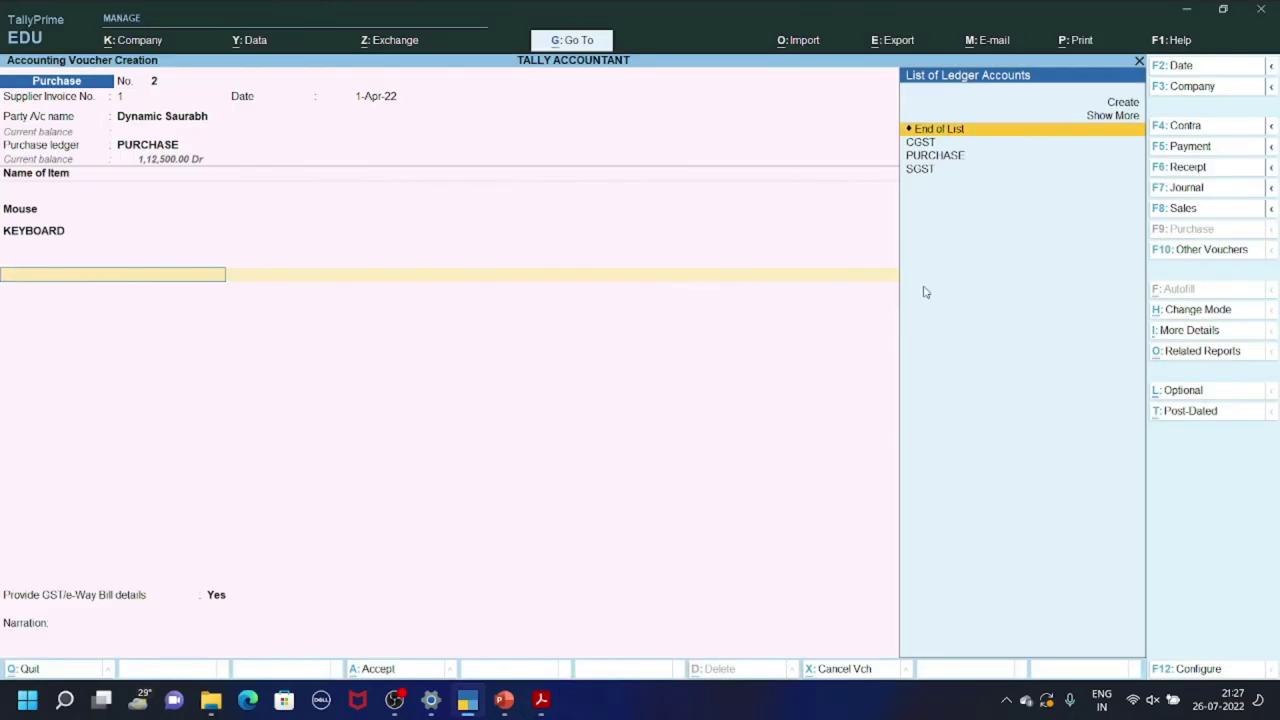
# - Add CGST and SGST ledgers of 3,312.50 each and check the 74,125.00 total against the PDF
pyautogui.write('CGS')
pyautogui.press('Return')
pyautogui.press('Return')
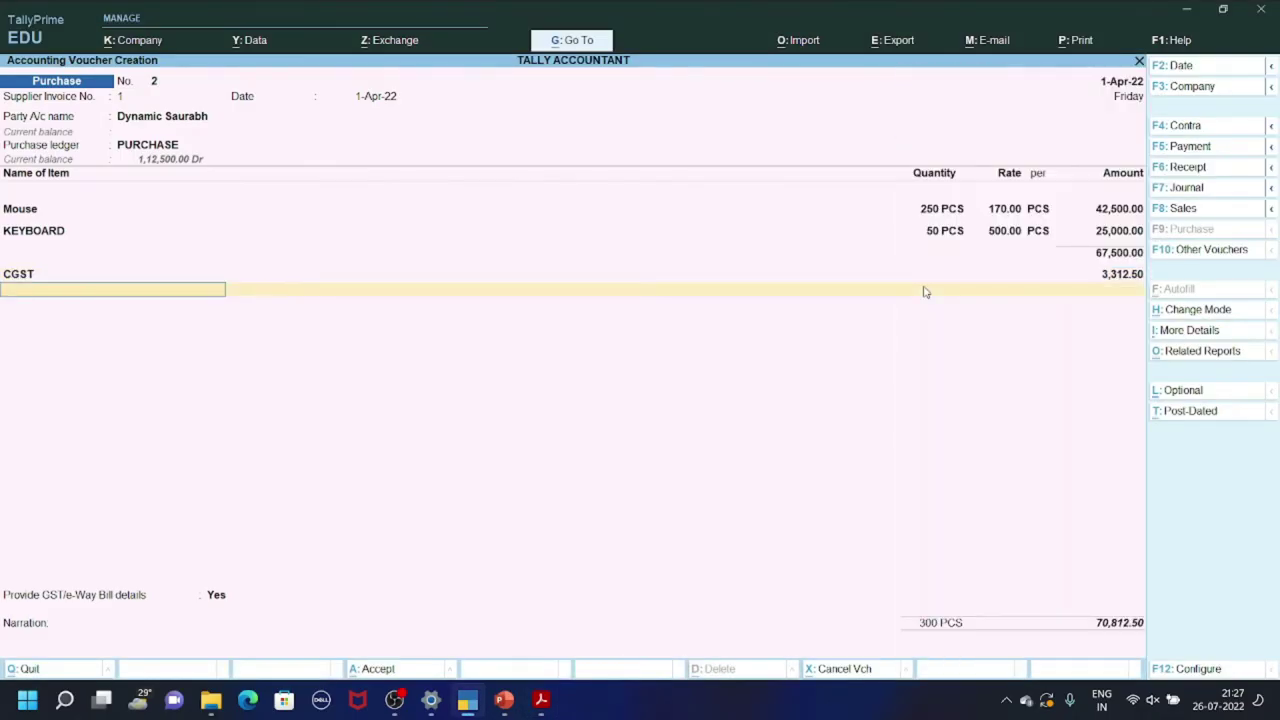
pyautogui.write('SGS')
pyautogui.press('Return')
pyautogui.press('Return')
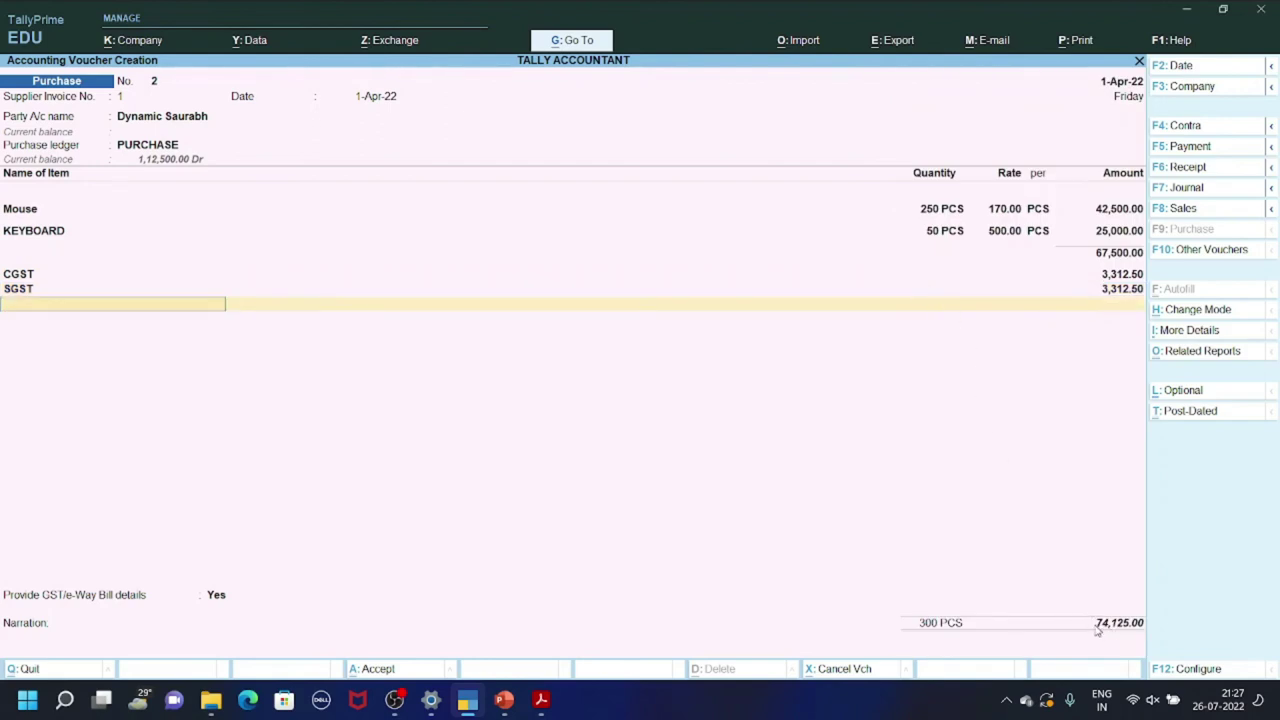
pyautogui.hotkey('alt', 'Tab')
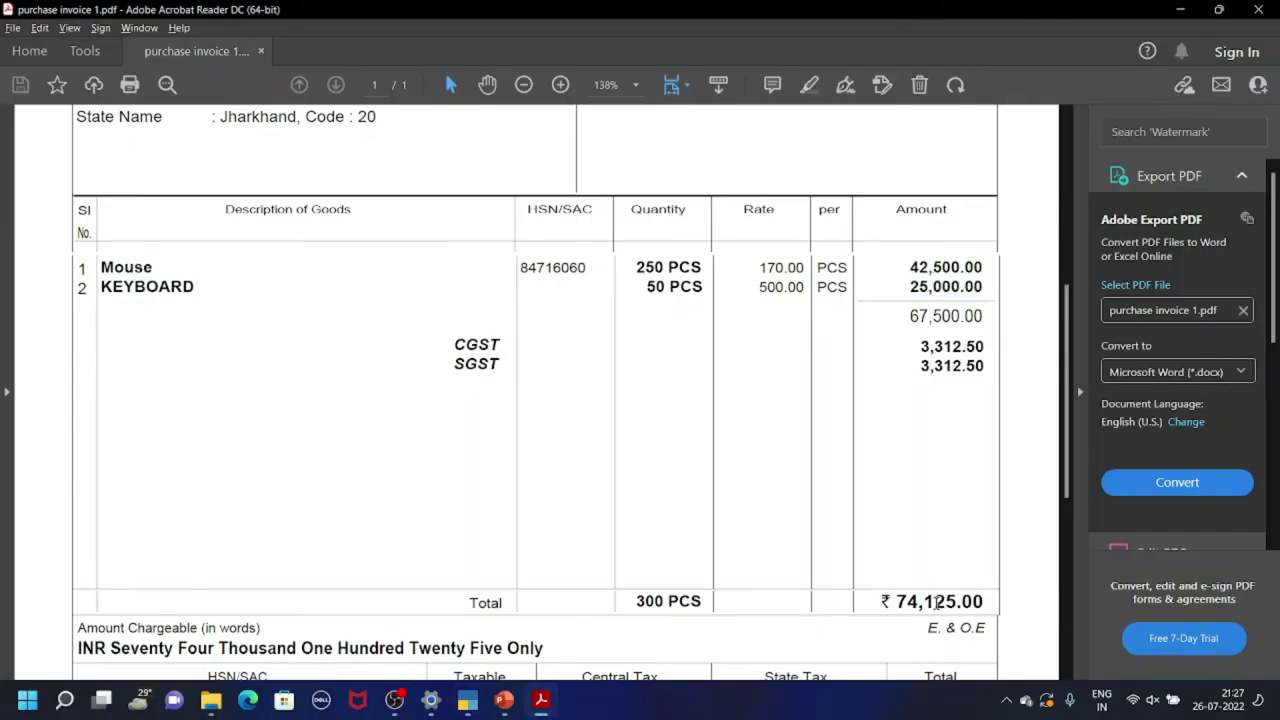
pyautogui.tripleClick(936, 602)
pyautogui.scroll(-3, 678, 487)
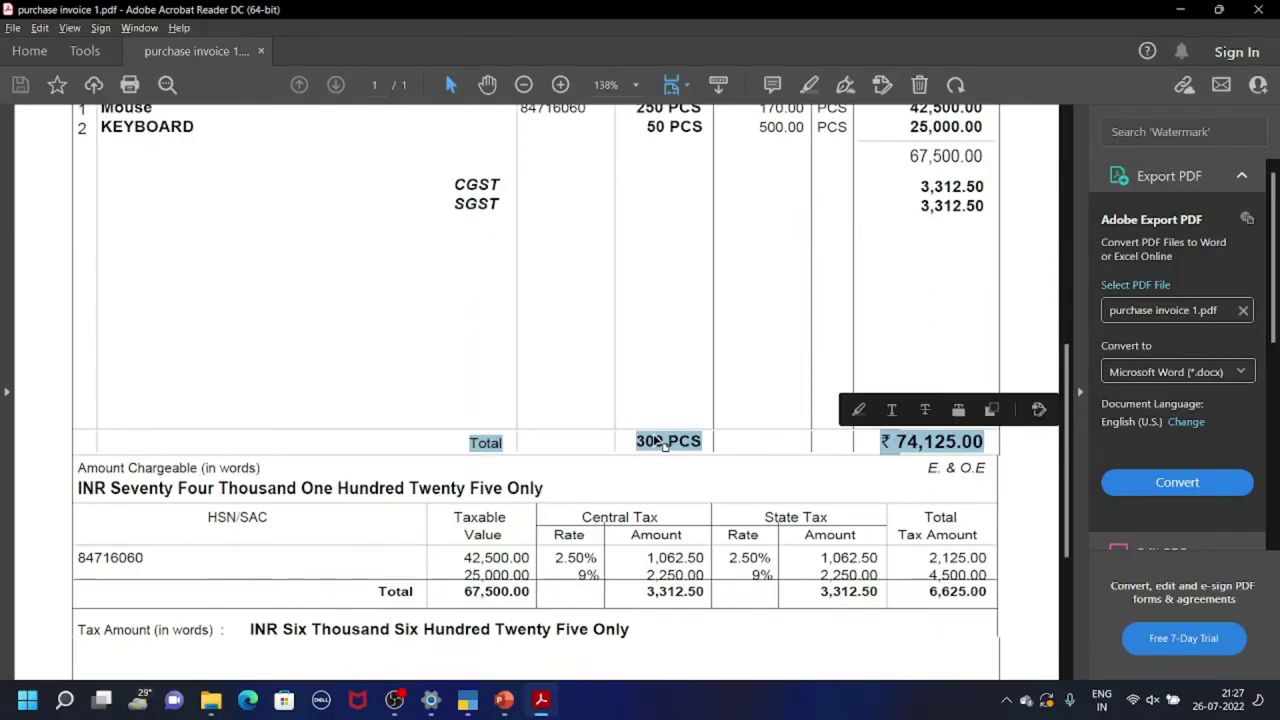
# - Enter the 12-digit e-Way Bill number in the voucher's GST/e-Way Bill details and accept them
pyautogui.hotkey('alt', 'Tab')
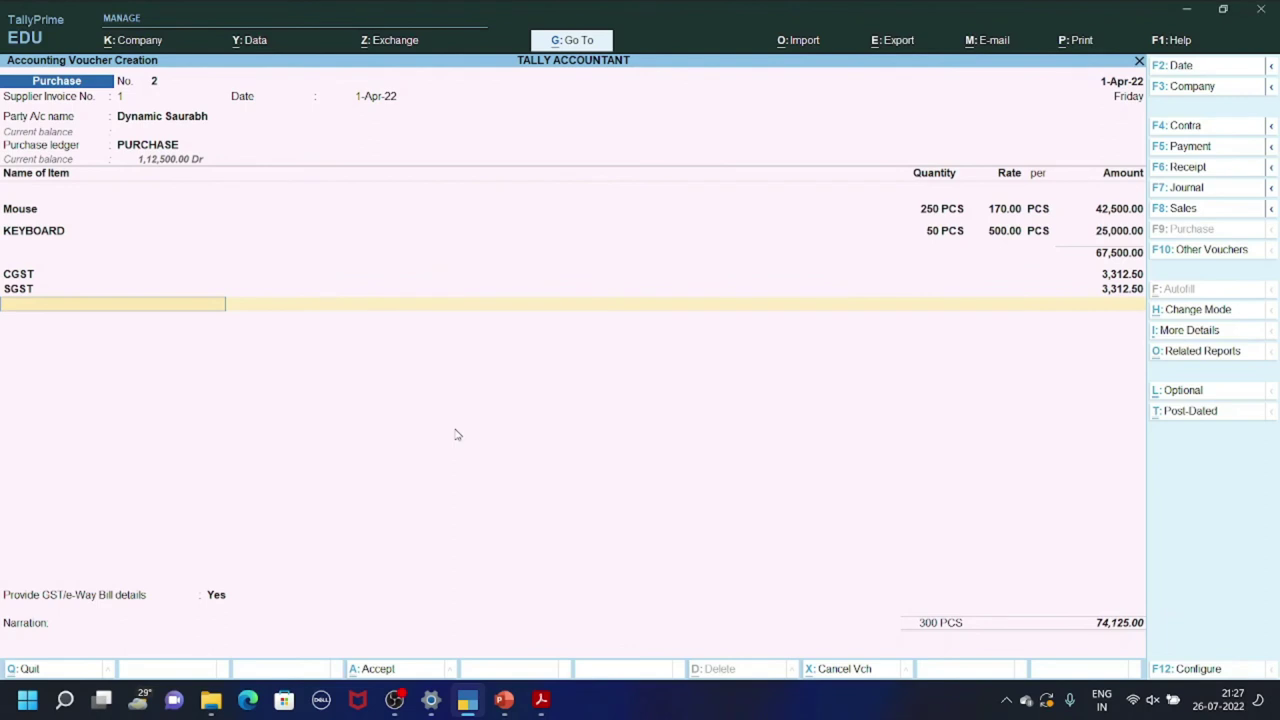
pyautogui.press('Return')
pyautogui.press('Return')
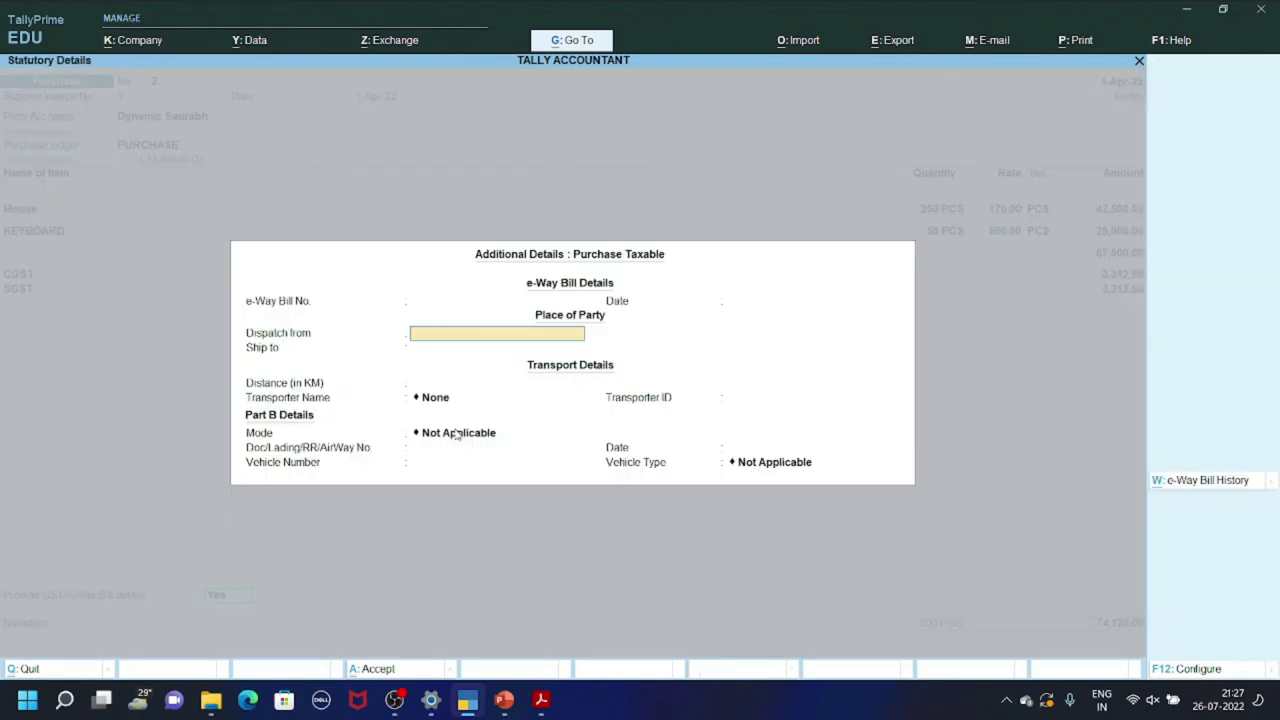
pyautogui.press('BackSpace')
pyautogui.press('BackSpace')
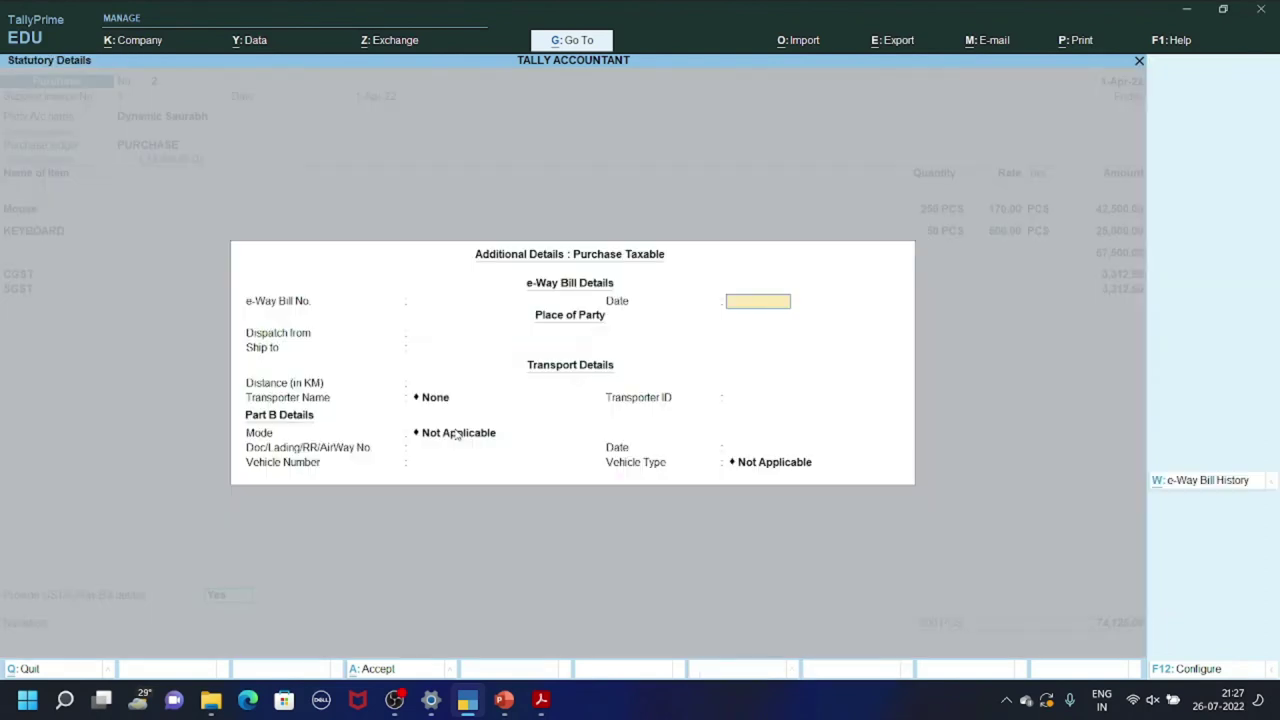
pyautogui.write('466')
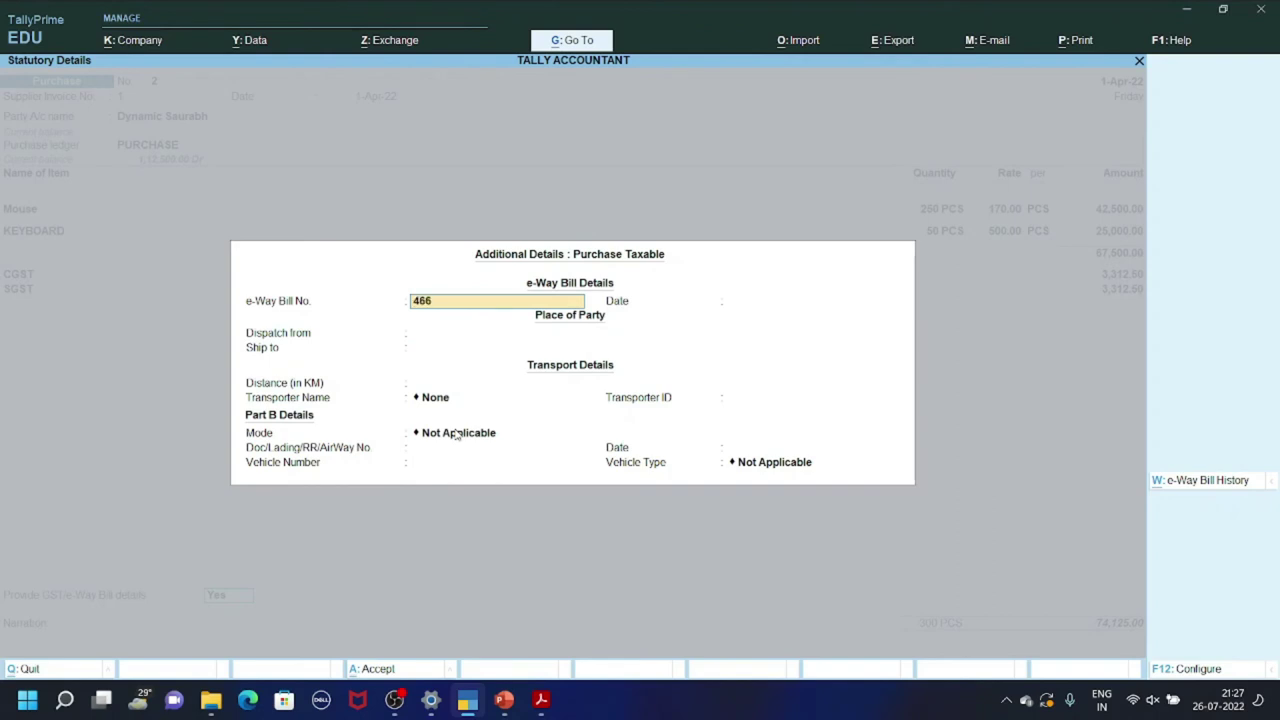
pyautogui.write('645646846')
pyautogui.press('Return')
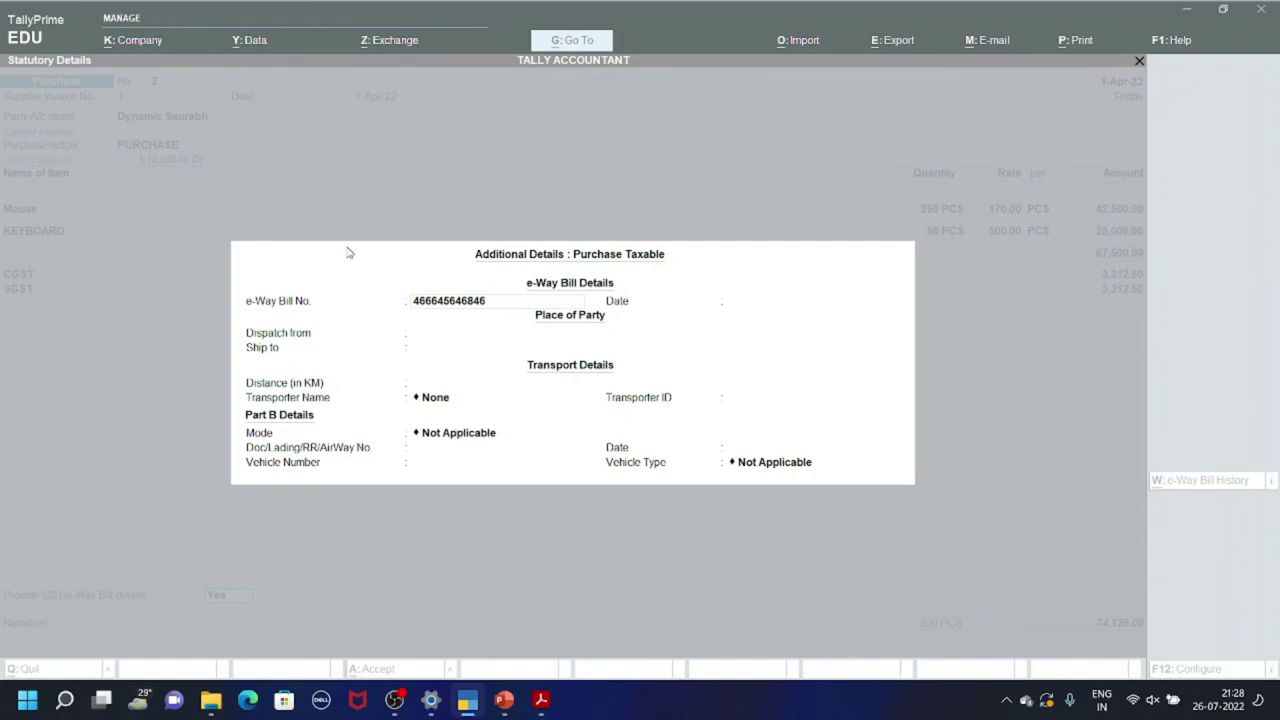
pyautogui.click(440, 310)
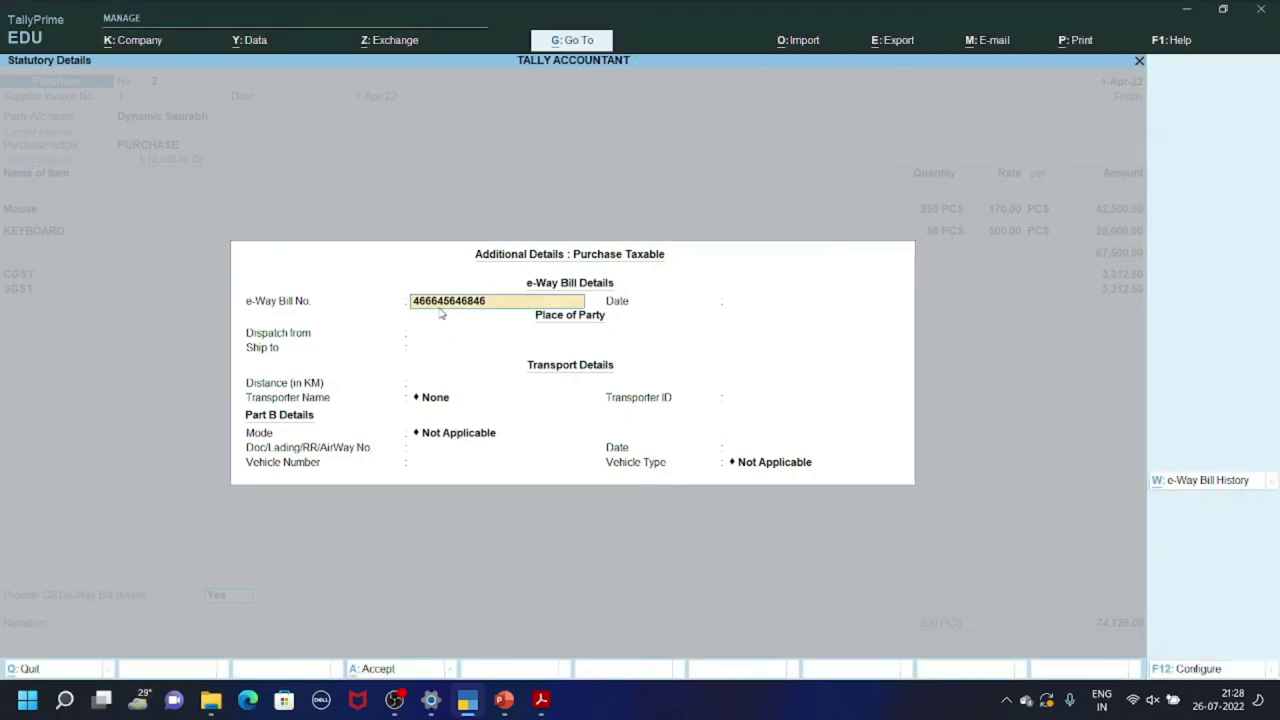
pyautogui.press('Return')
pyautogui.press('Return')
pyautogui.press('Return')
pyautogui.press('Return')
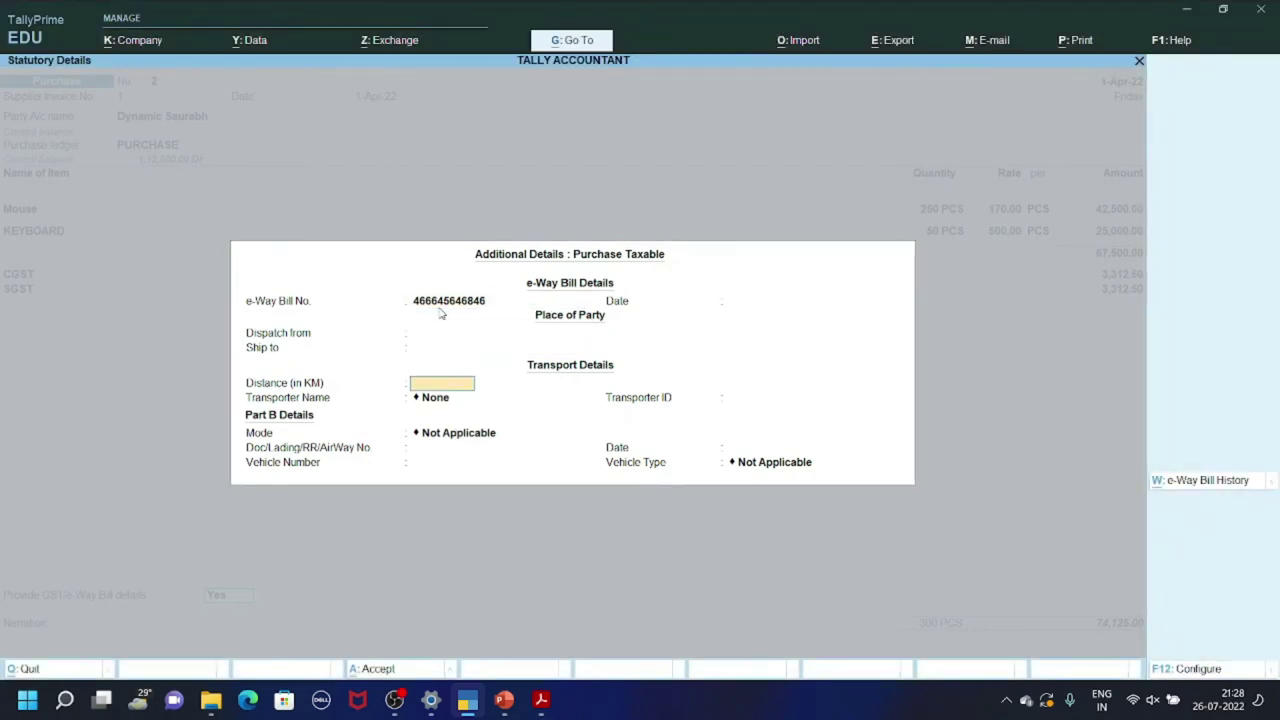
pyautogui.hotkey('ctrl', 'a')
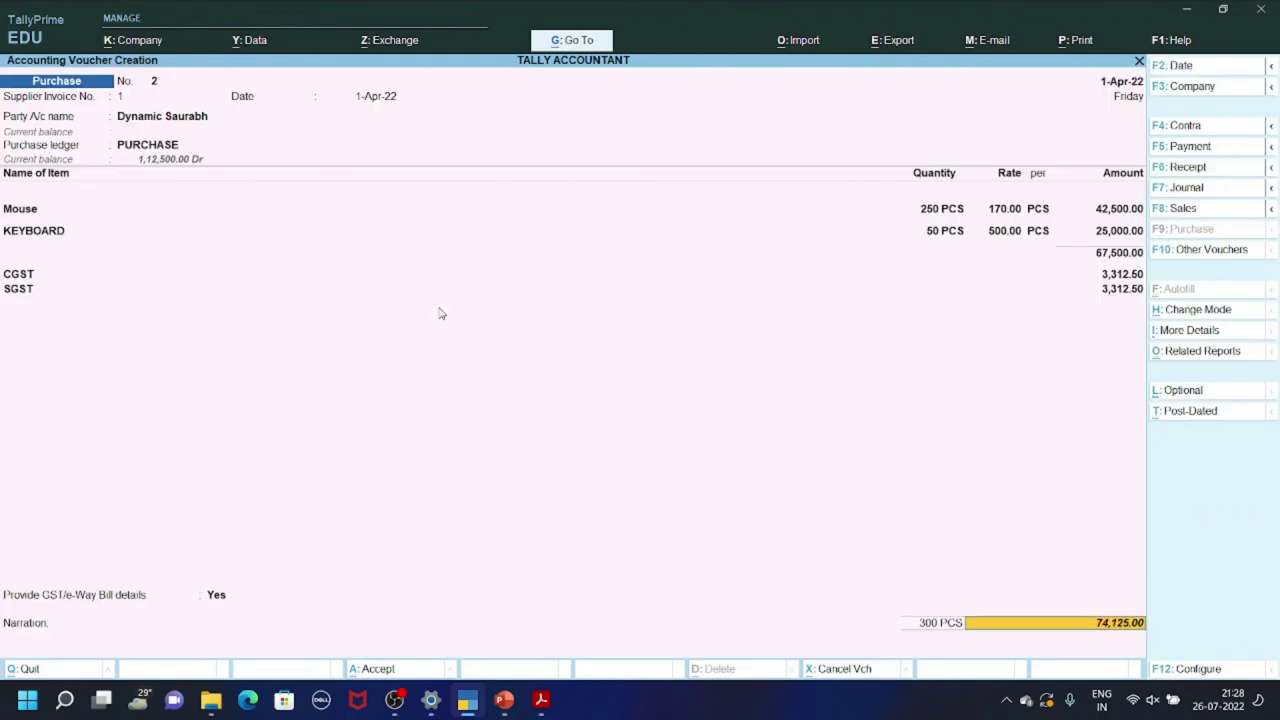
# - Save the purchase voucher with a new 74,125.00 bill-wise reference and leave the blank voucher
pyautogui.press('Return')
pyautogui.press('Return')
pyautogui.press('Return')
pyautogui.press('Return')
pyautogui.press('Return')
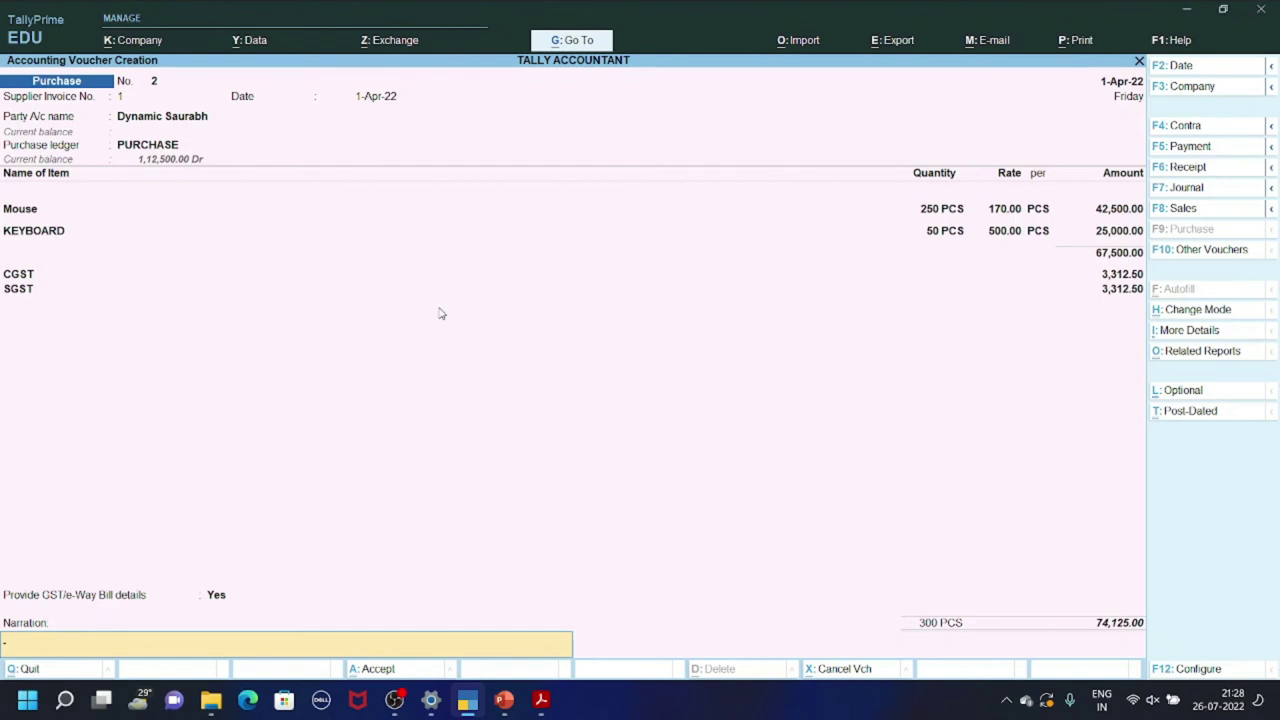
pyautogui.press('Return')
pyautogui.press('y')
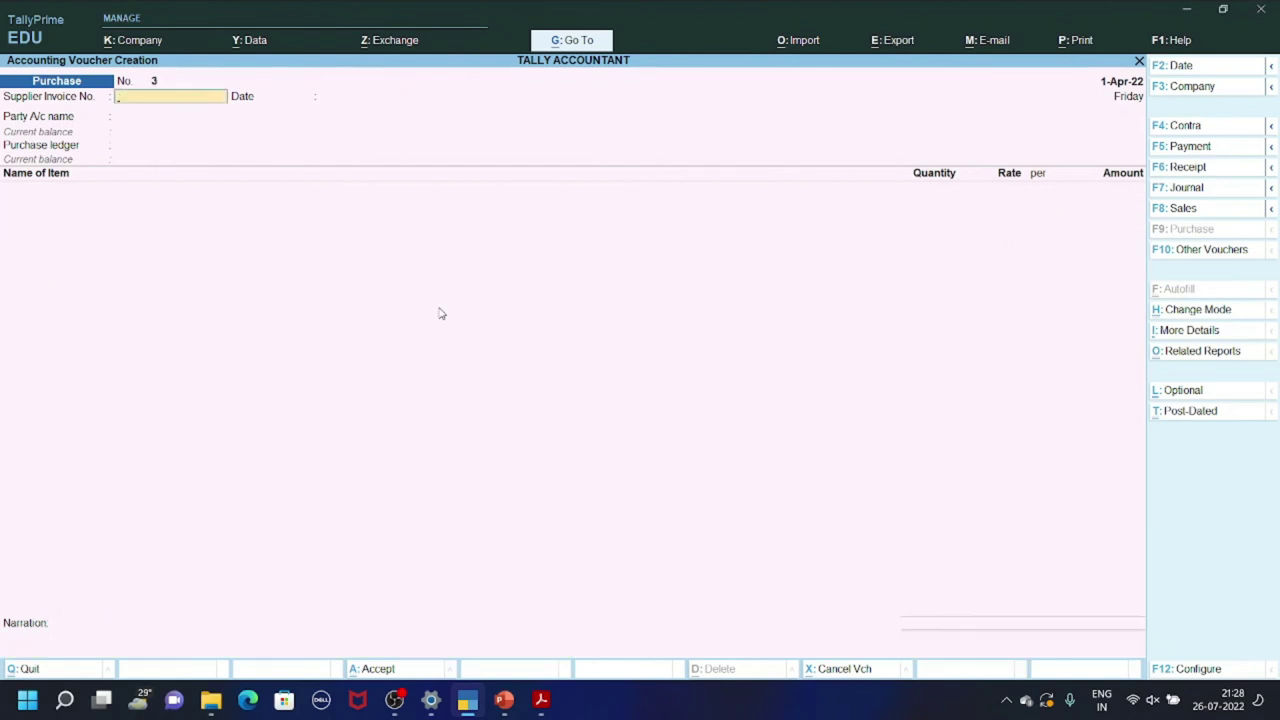
pyautogui.press('Escape')
pyautogui.press('y')
pyautogui.press('Escape')
pyautogui.press('n')
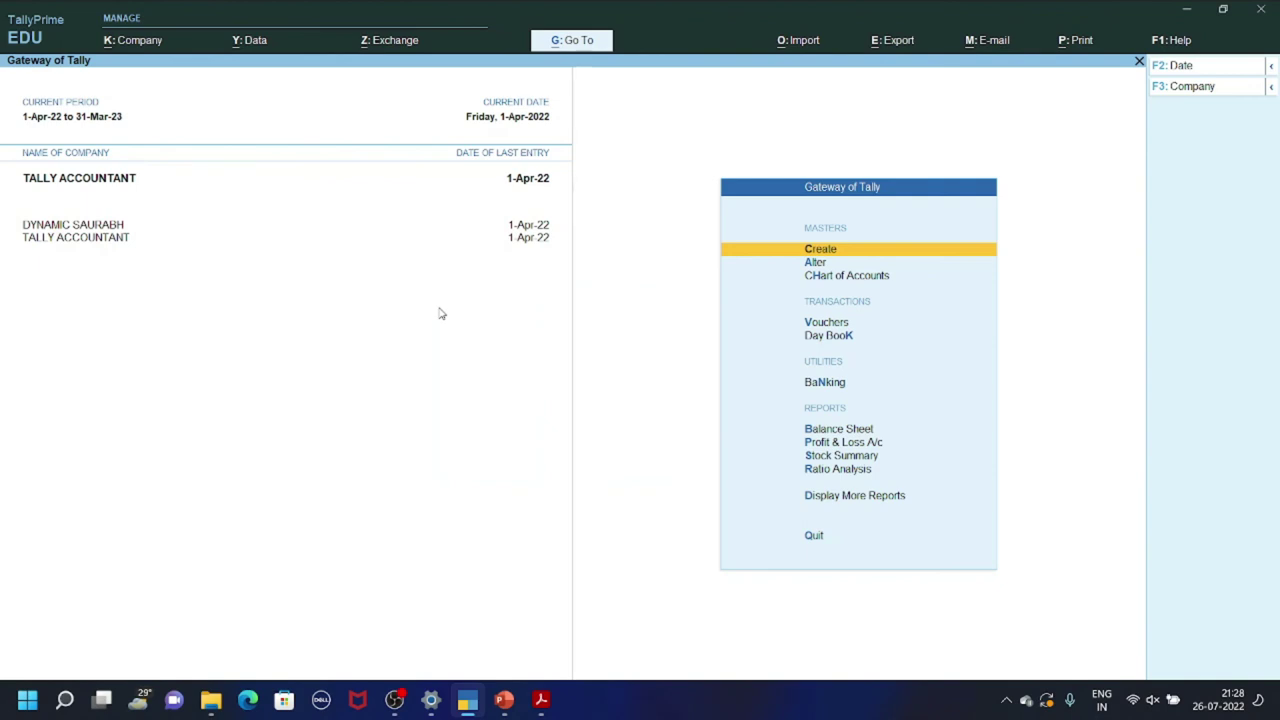
# - Open Dynamic Saurabh's purchase voucher No. 2 from the Day Book for alteration
pyautogui.click(848, 342)
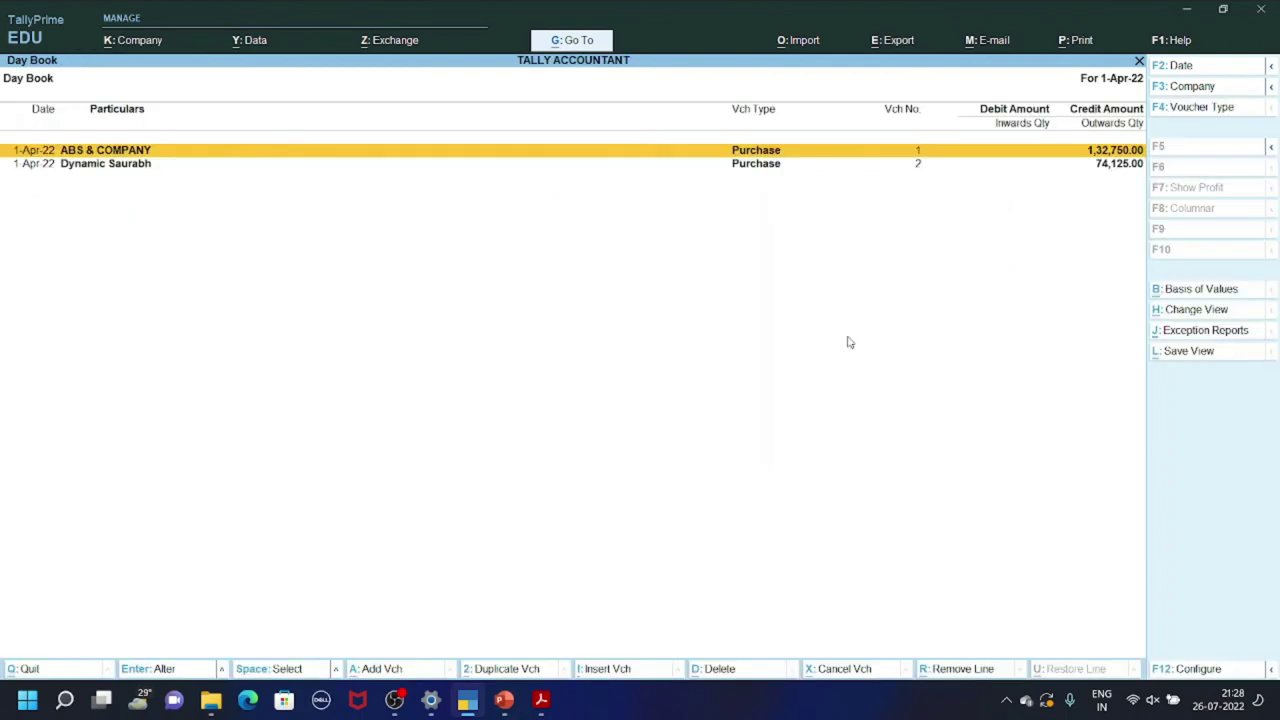
pyautogui.press('Down')
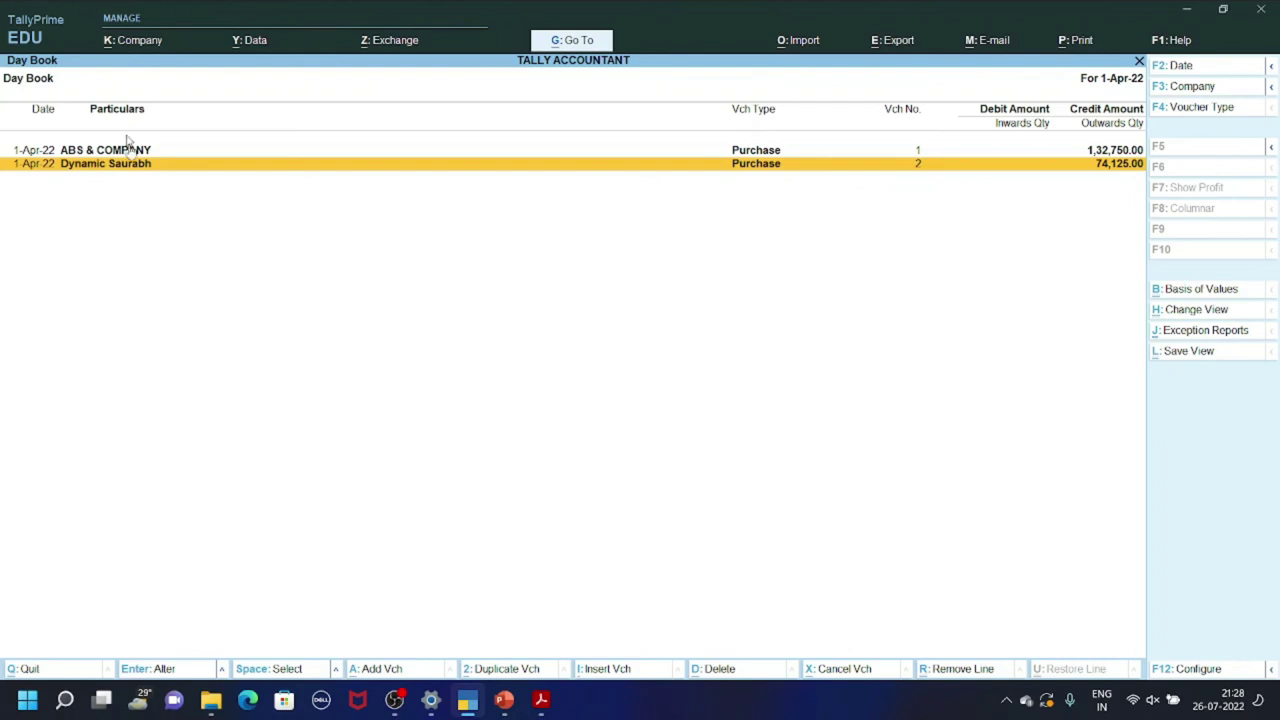
pyautogui.click(482, 167)
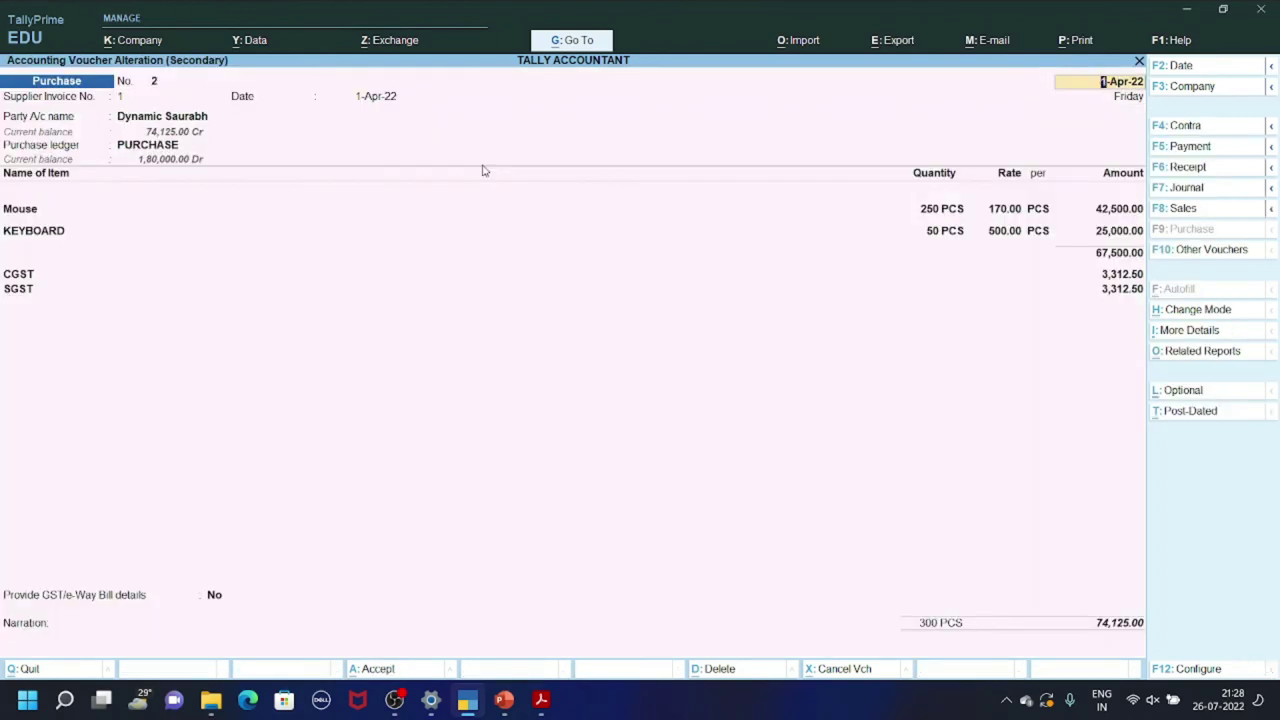
pyautogui.press('ctrl')
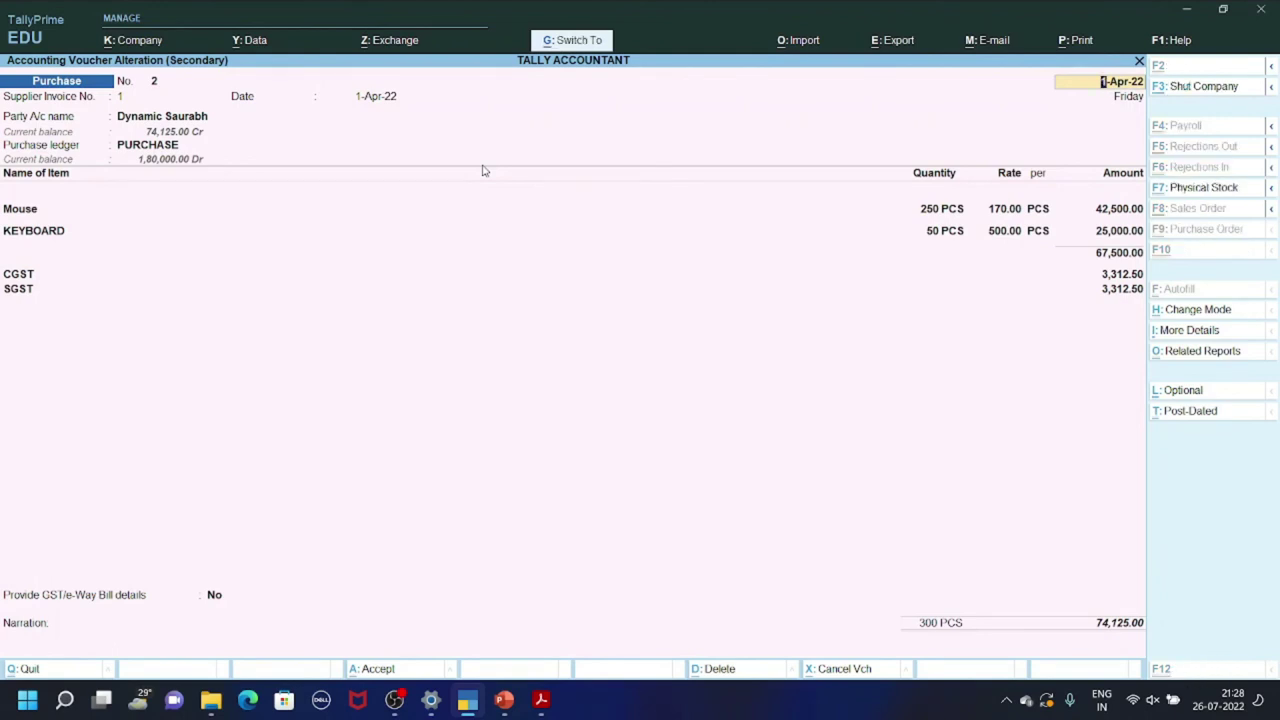
pyautogui.hotkey('ctrl', 'p')
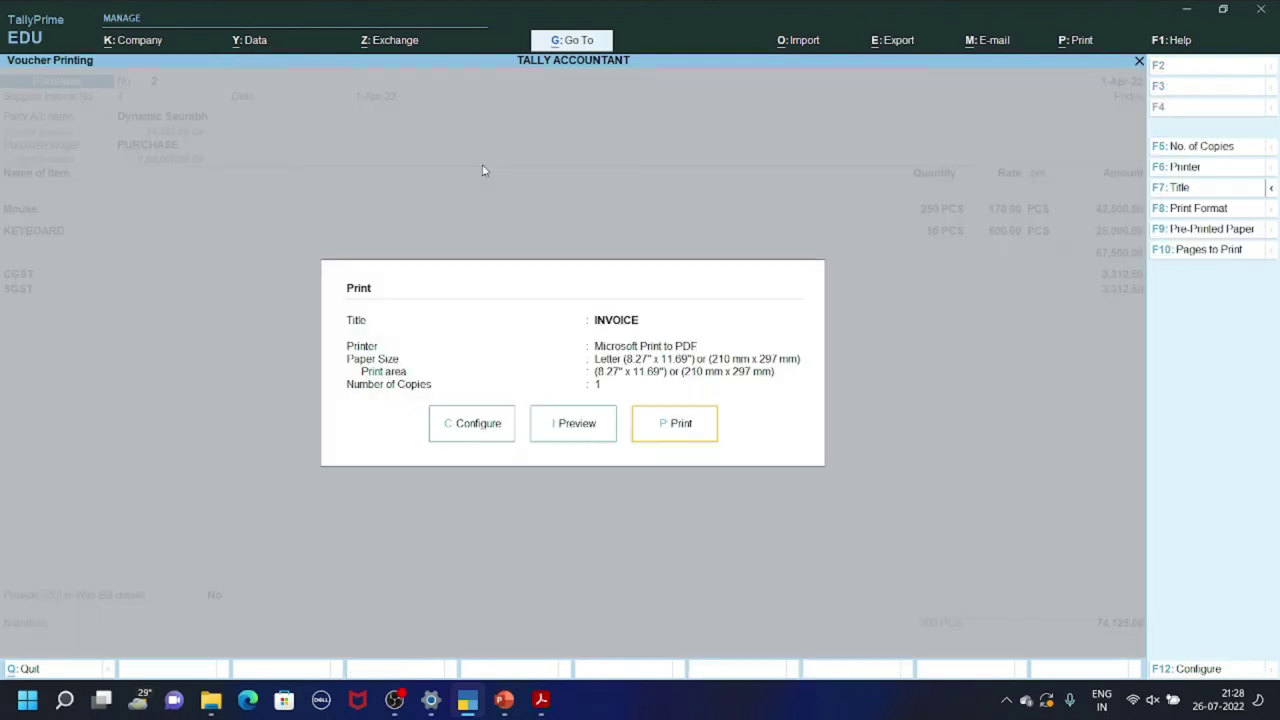
pyautogui.click(574, 424)
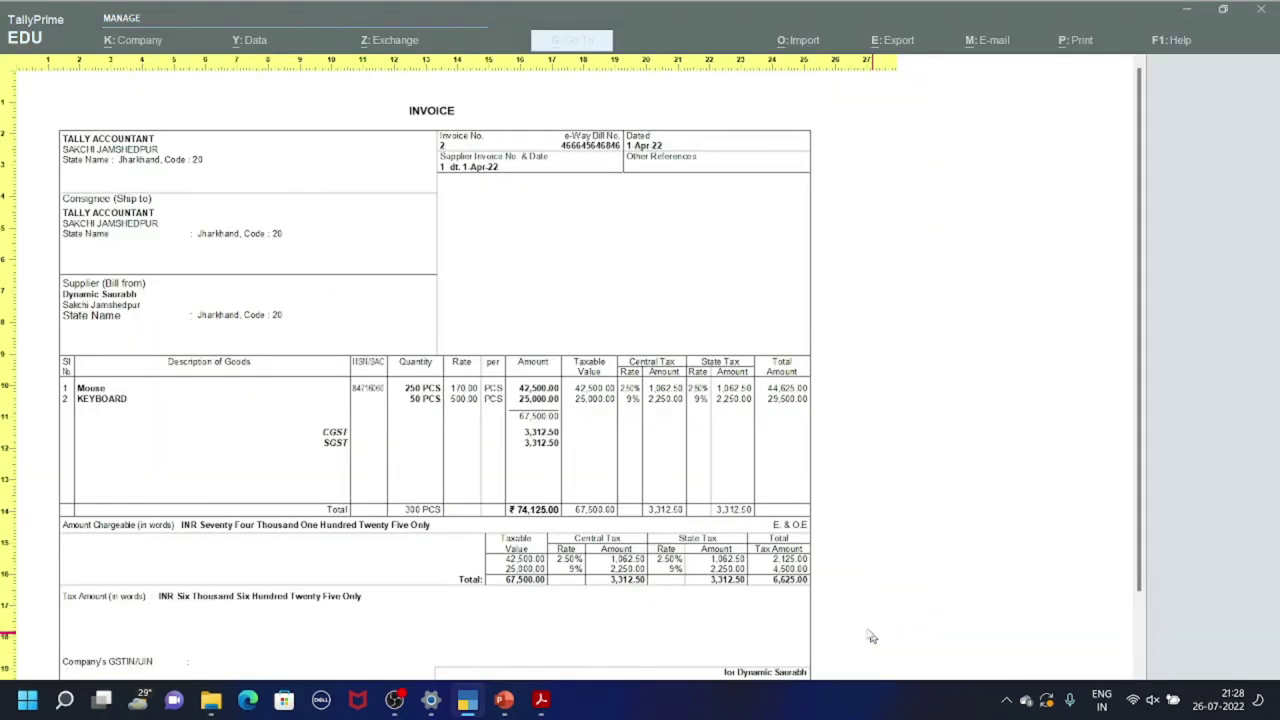
pyautogui.click(878, 636)
pyautogui.scroll(-1, 728, 595)
pyautogui.scroll(-1, 728, 595)
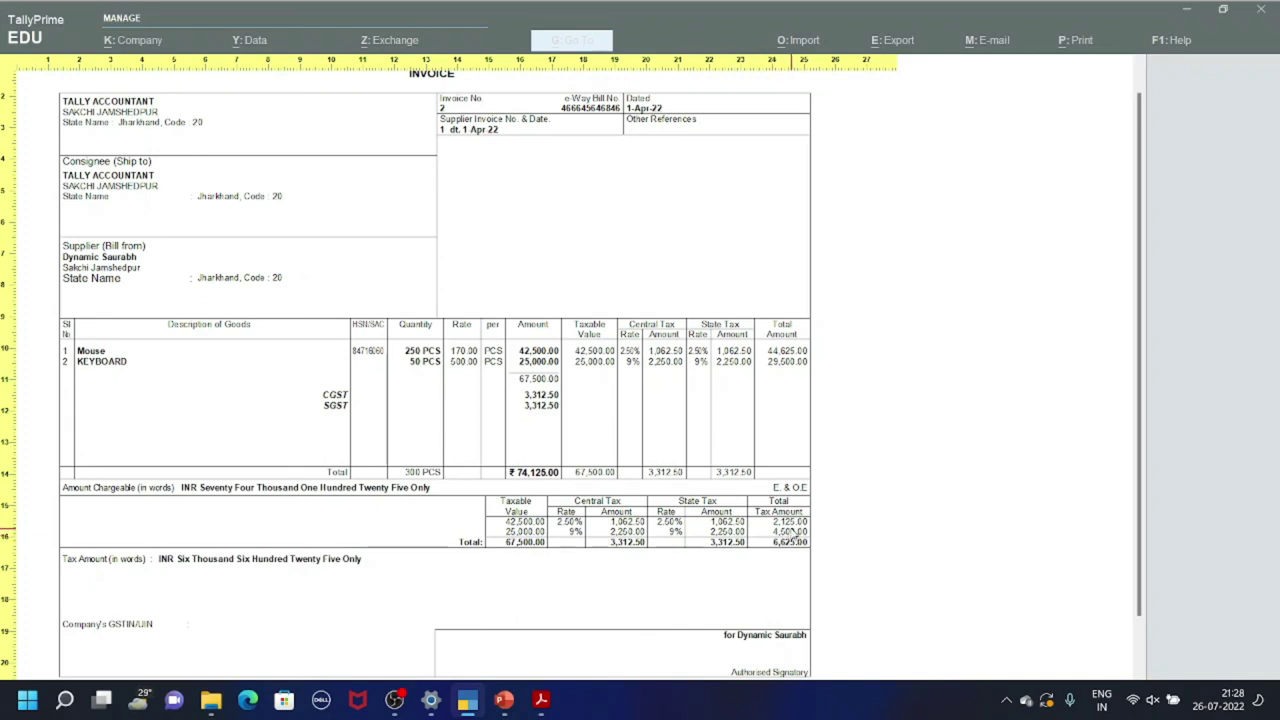
pyautogui.click(618, 540)
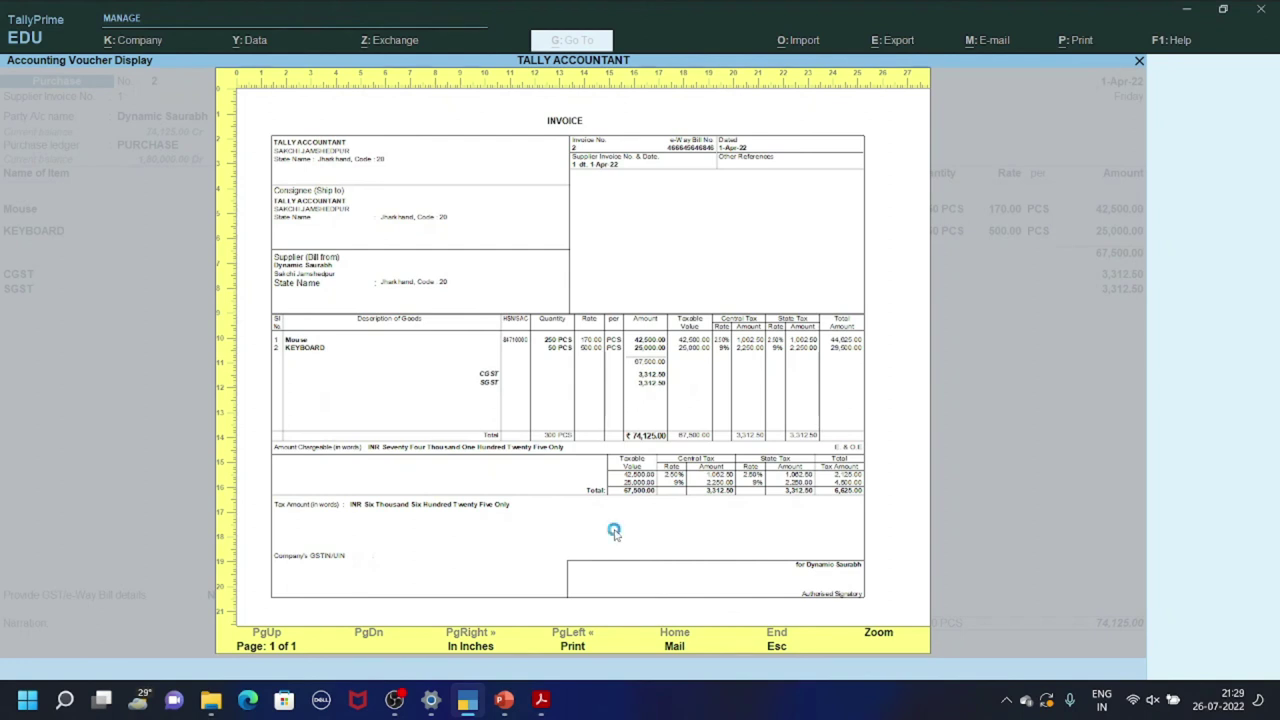
pyautogui.press('Escape')
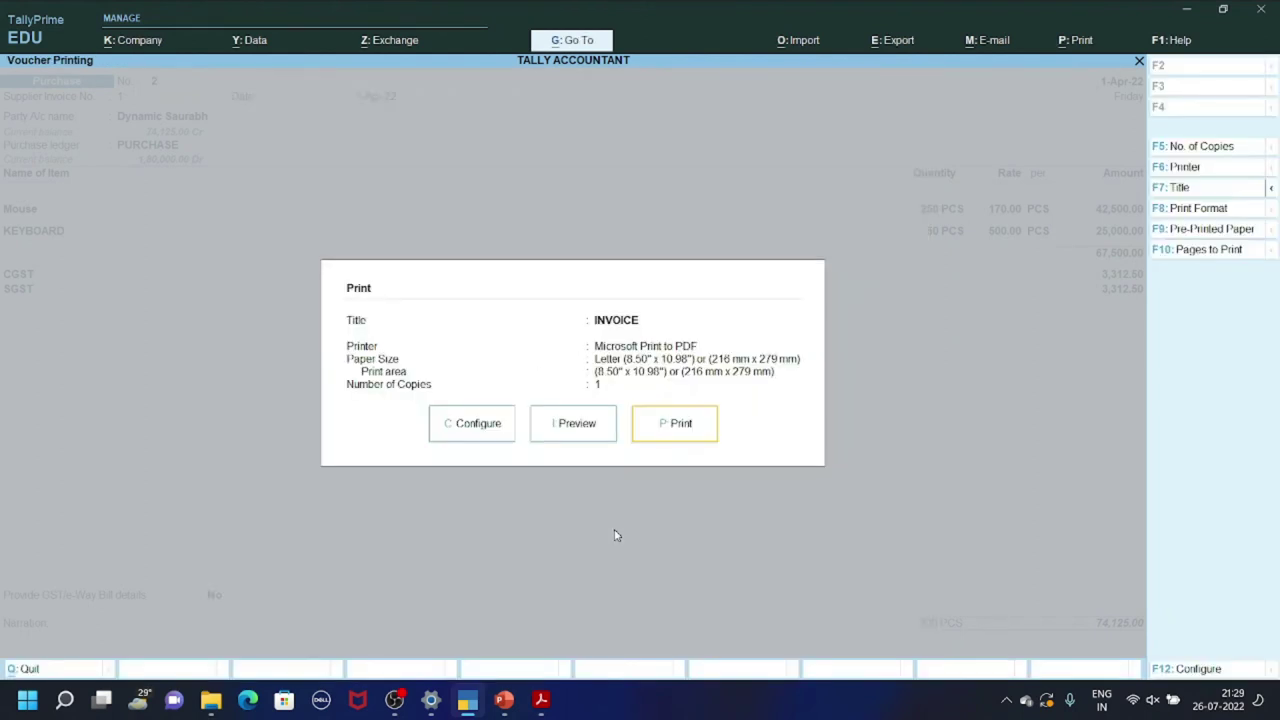
pyautogui.press('p')
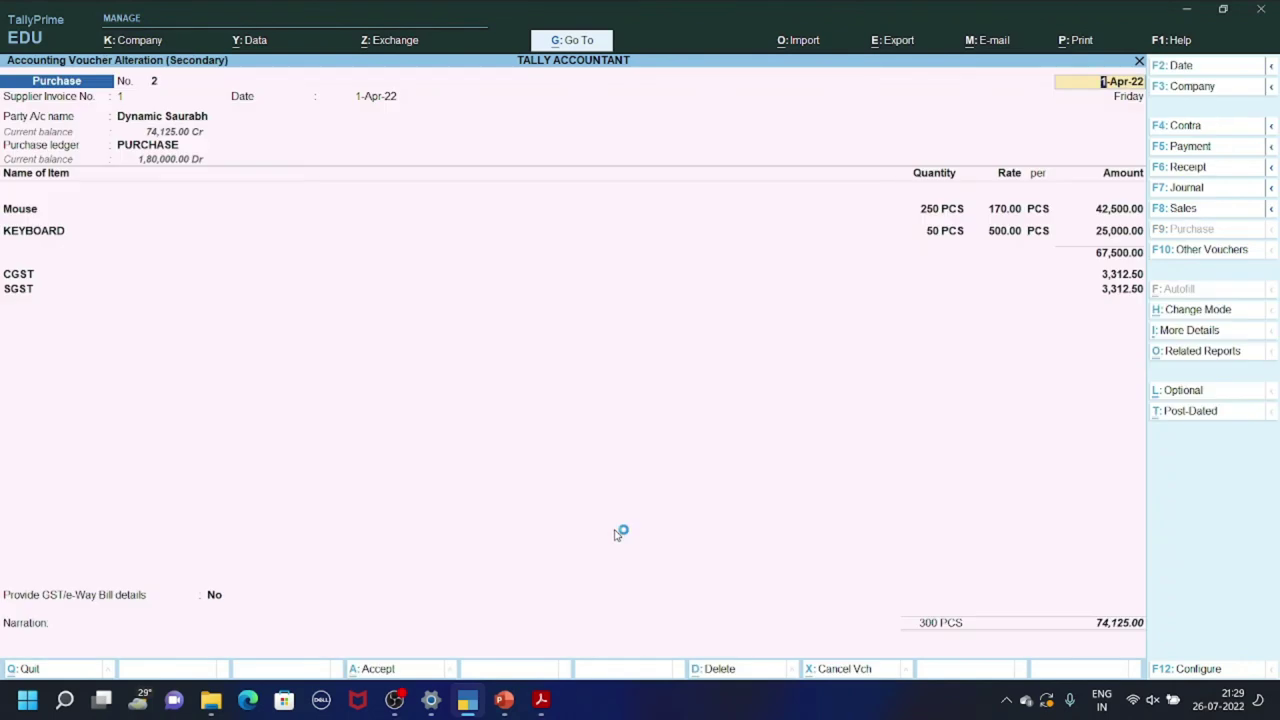
# - Quit the alteration screen and reopen Dynamic Saurabh's voucher from the Day Book
pyautogui.press('Escape')
pyautogui.press('y')
pyautogui.press('Escape')
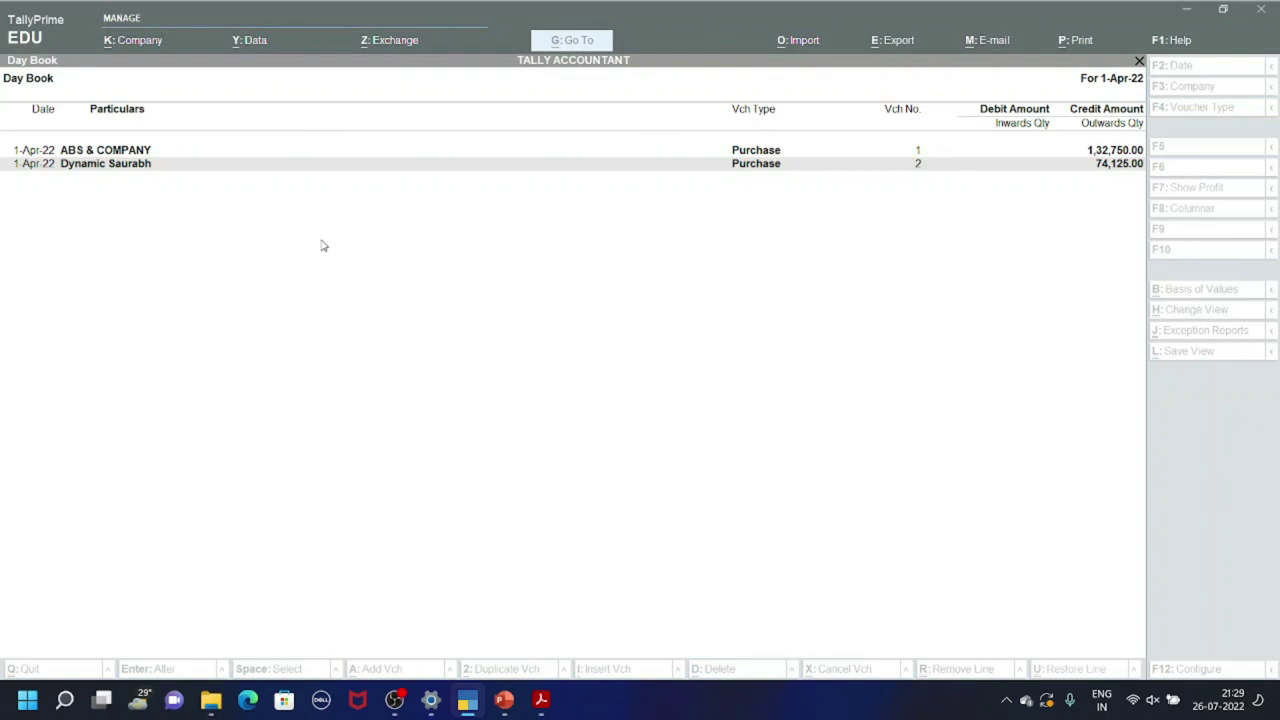
pyautogui.click(166, 176)
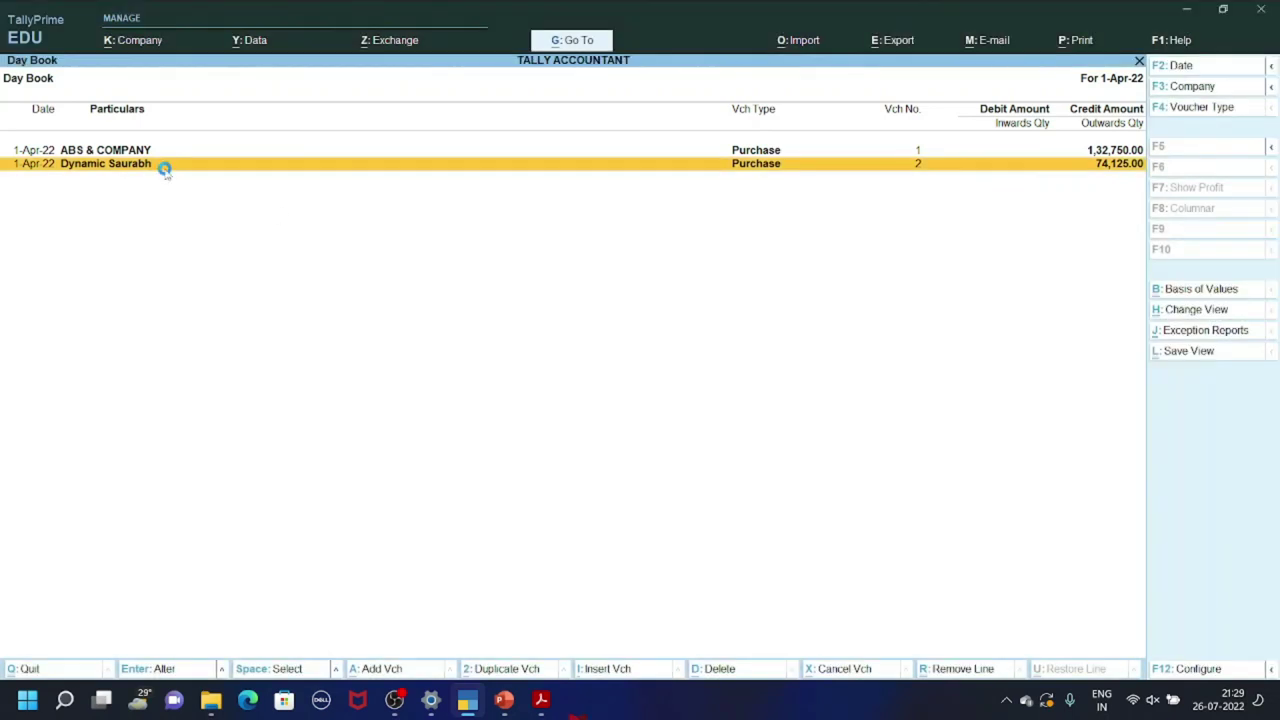
pyautogui.click(166, 176)
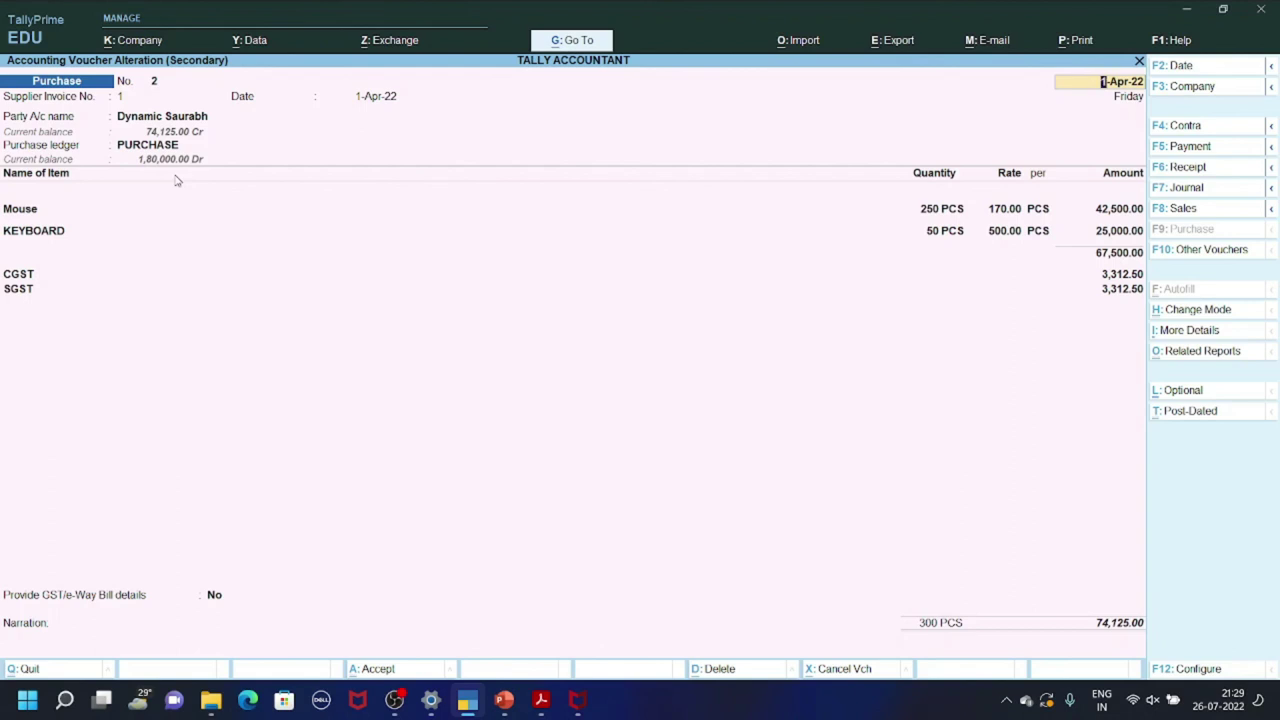
# - Set Use Discount column in invoices to Yes in the F11 features and accept
pyautogui.press('F11')
pyautogui.press('Down')
pyautogui.press('Down')
pyautogui.press('Down')
pyautogui.press('Down')
pyautogui.press('Down')
pyautogui.press('Down')
pyautogui.press('Down')
pyautogui.press('Down')
pyautogui.press('Down')
pyautogui.press('Down')
pyautogui.press('Down')
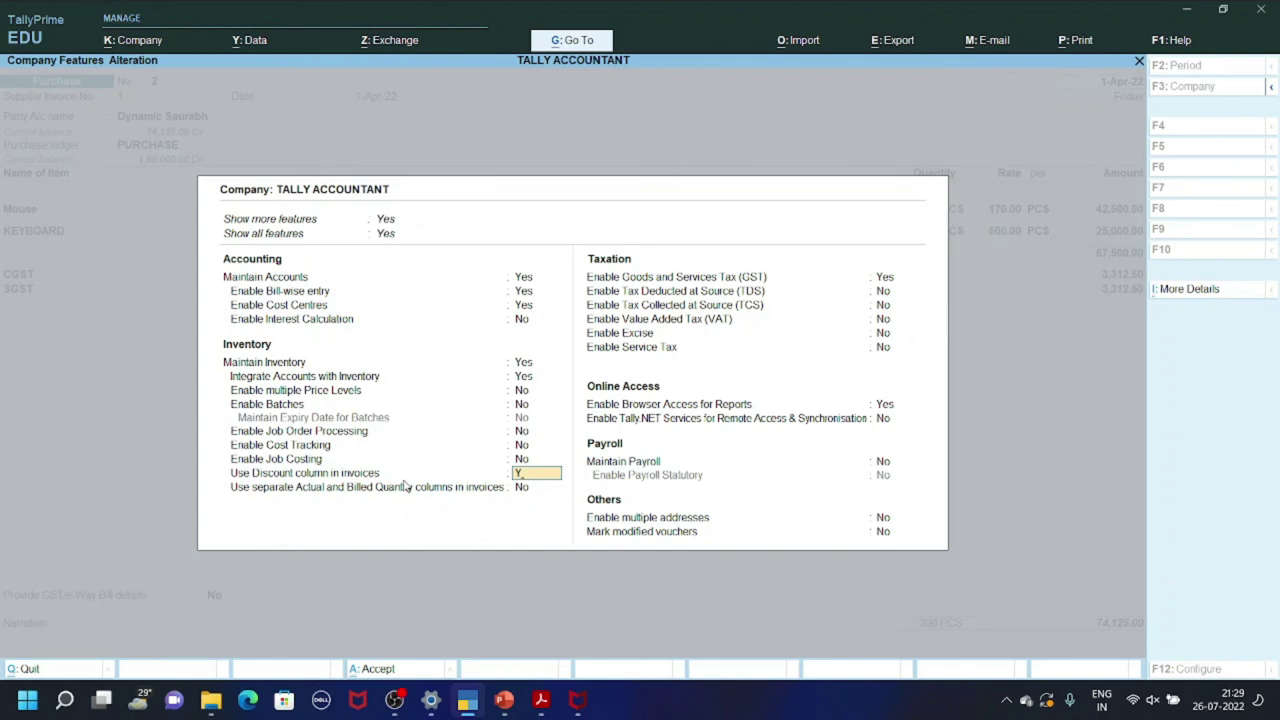
pyautogui.press('y')
pyautogui.press('ctrl')
pyautogui.hotkey('ctrl', 'a')
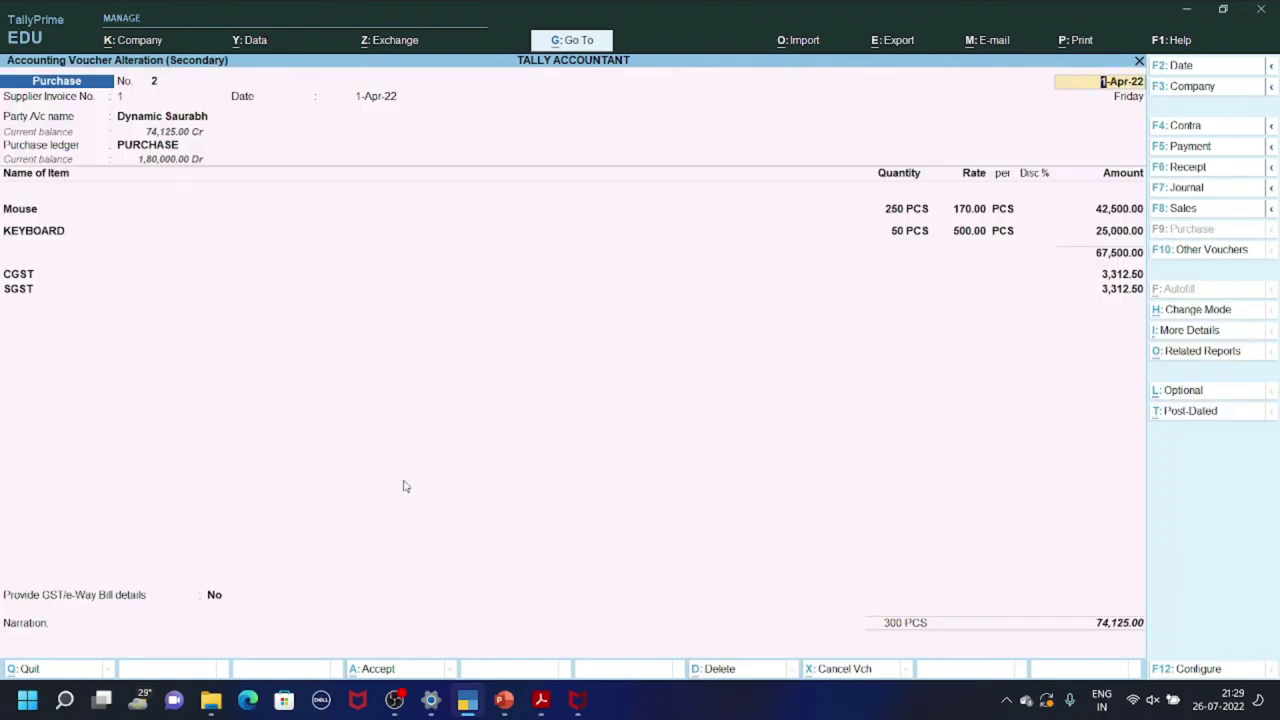
# - Give Mouse a 1% discount (42,075.00) and KEYBOARD a 5% discount (23,750.00)
pyautogui.click(1035, 204)
pyautogui.click(1035, 210)
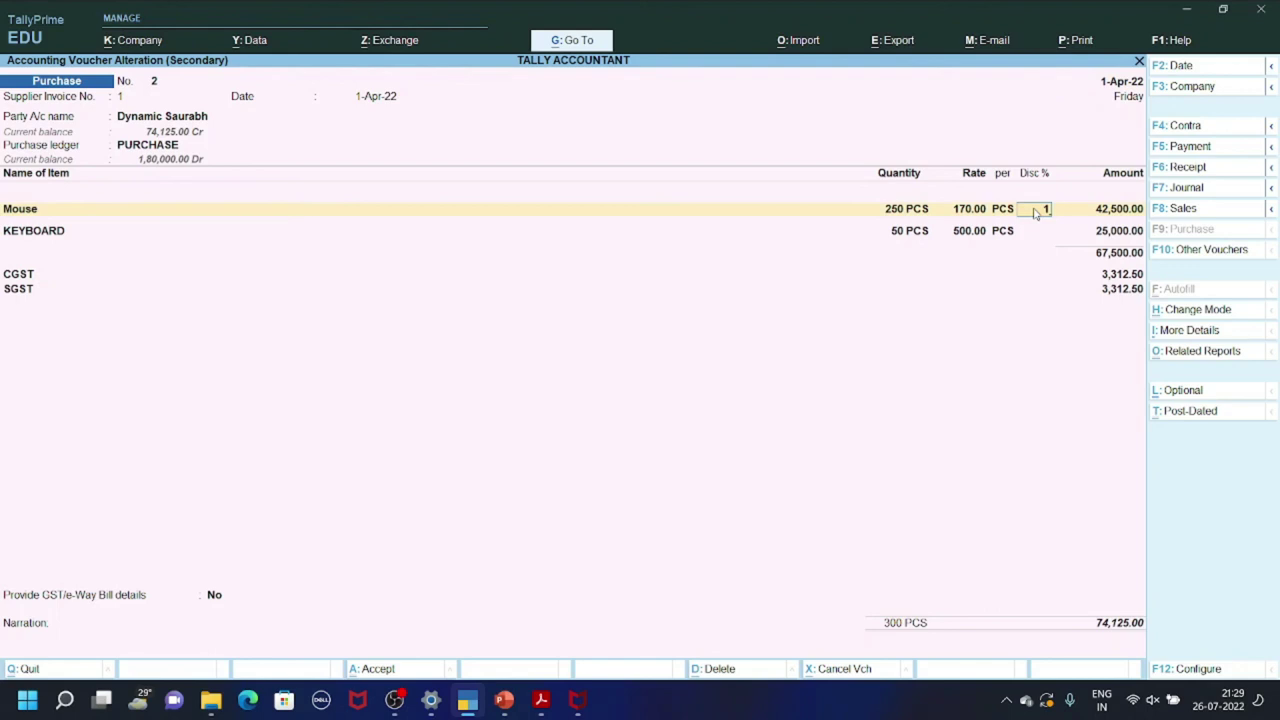
pyautogui.write('1')
pyautogui.press('Return')
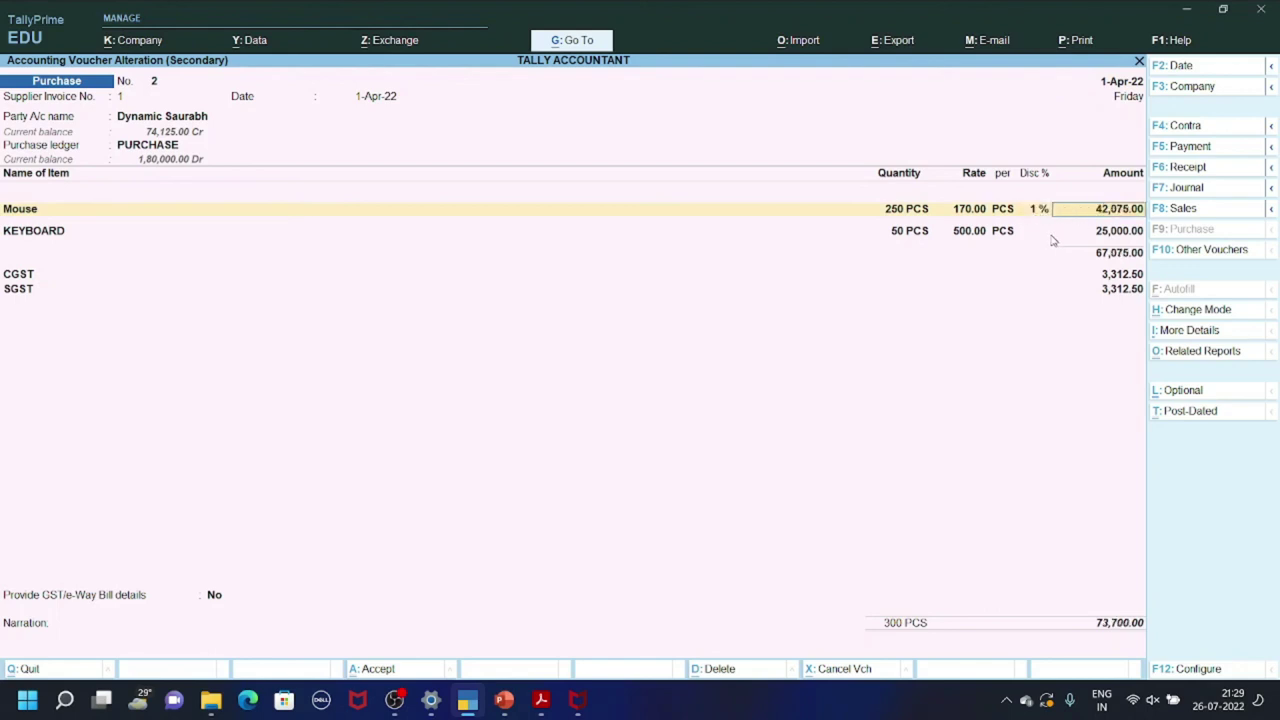
pyautogui.click(1038, 240)
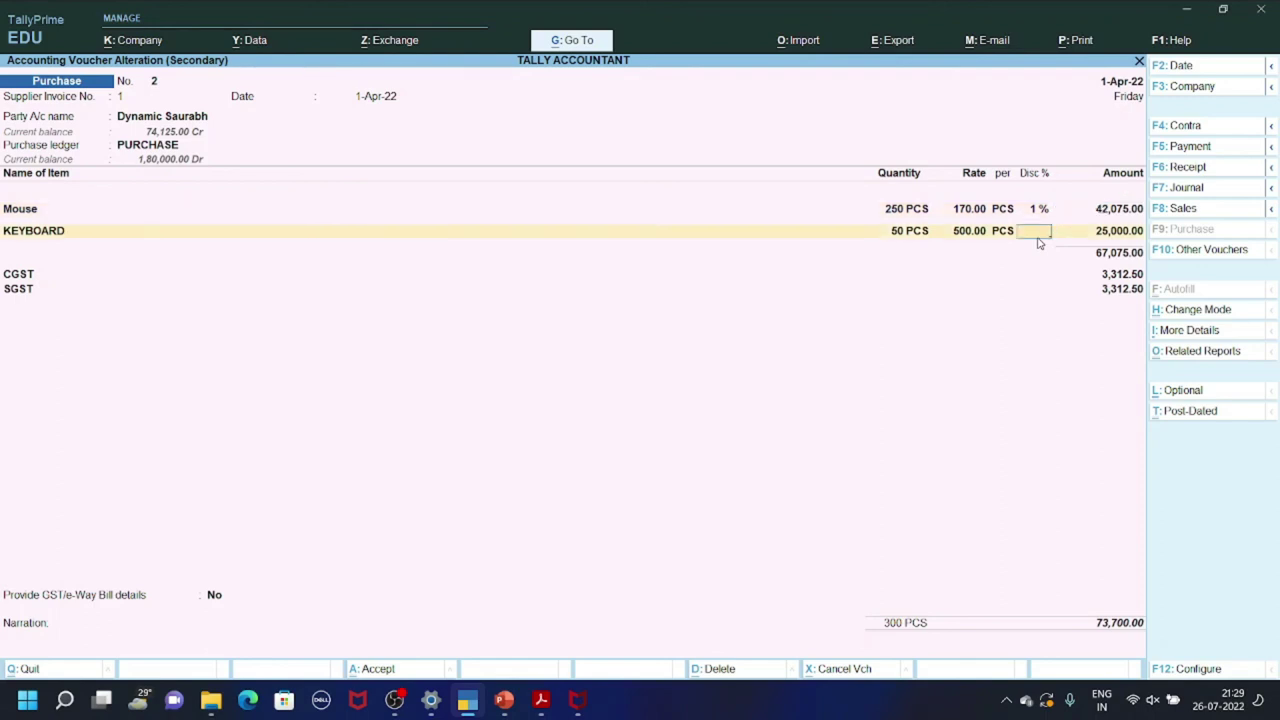
pyautogui.write('5')
pyautogui.press('Return')
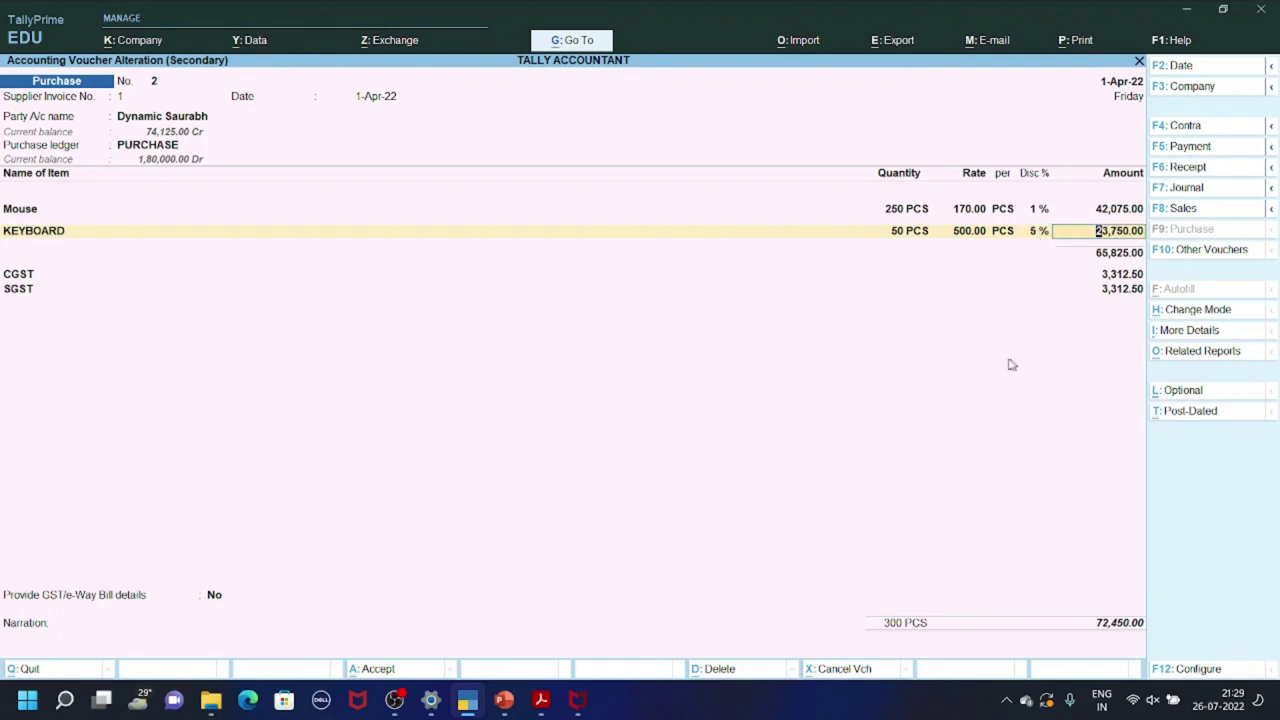
pyautogui.press('Return')
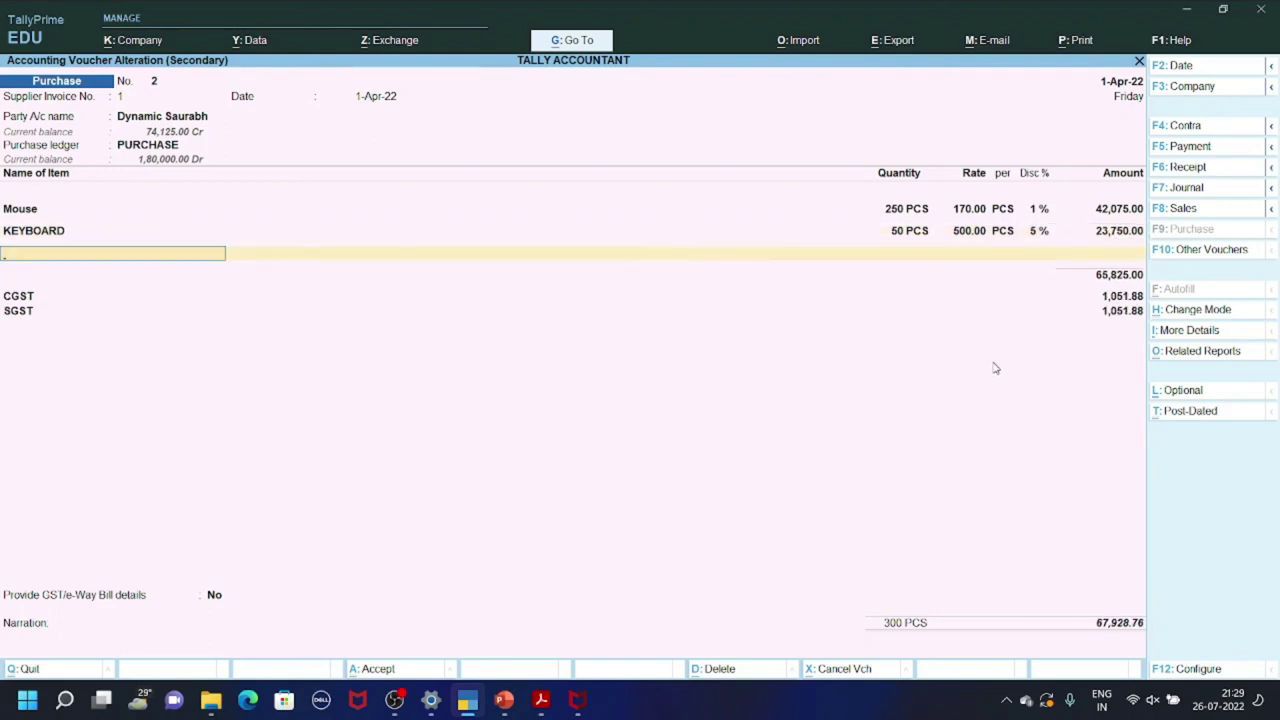
# - Step through the tax lines and accept the supplier's bill-wise reference details
pyautogui.press('Return')
pyautogui.press('Return')
pyautogui.press('Return')
pyautogui.press('Return')
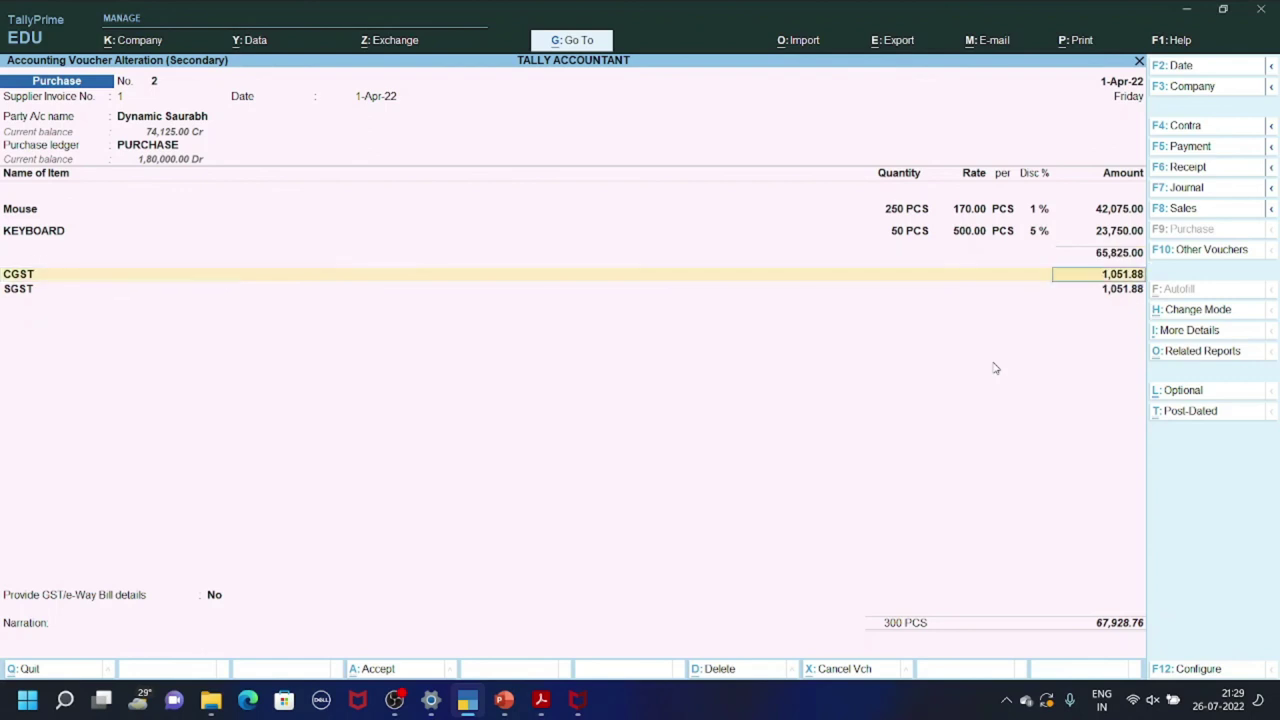
pyautogui.press('Return')
pyautogui.press('Return')
pyautogui.press('Return')
pyautogui.press('Return')
pyautogui.press('Return')
pyautogui.press('Return')
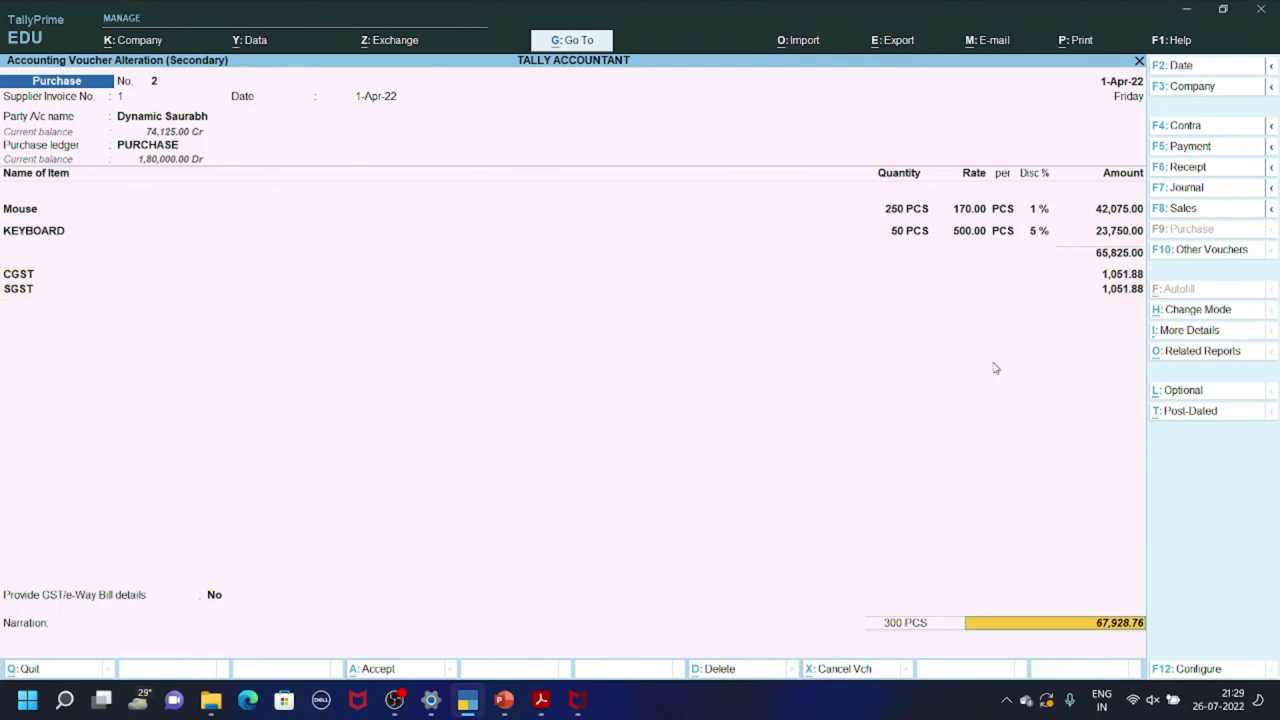
pyautogui.press('Return')
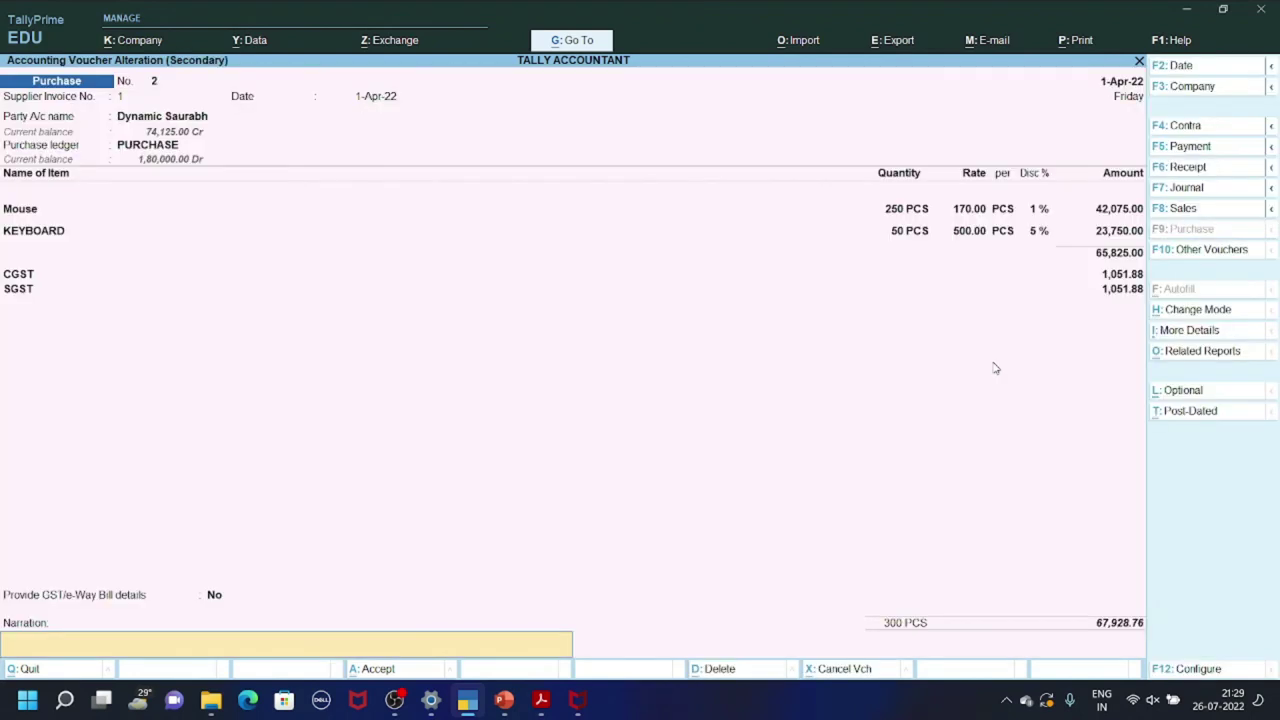
# - Confirm the bill-wise details, dismiss the warning and save the voucher at 67,928.76
pyautogui.press('BackSpace')
pyautogui.press('Return')
pyautogui.press('Return')
pyautogui.press('Return')
pyautogui.press('Return')
pyautogui.press('Return')
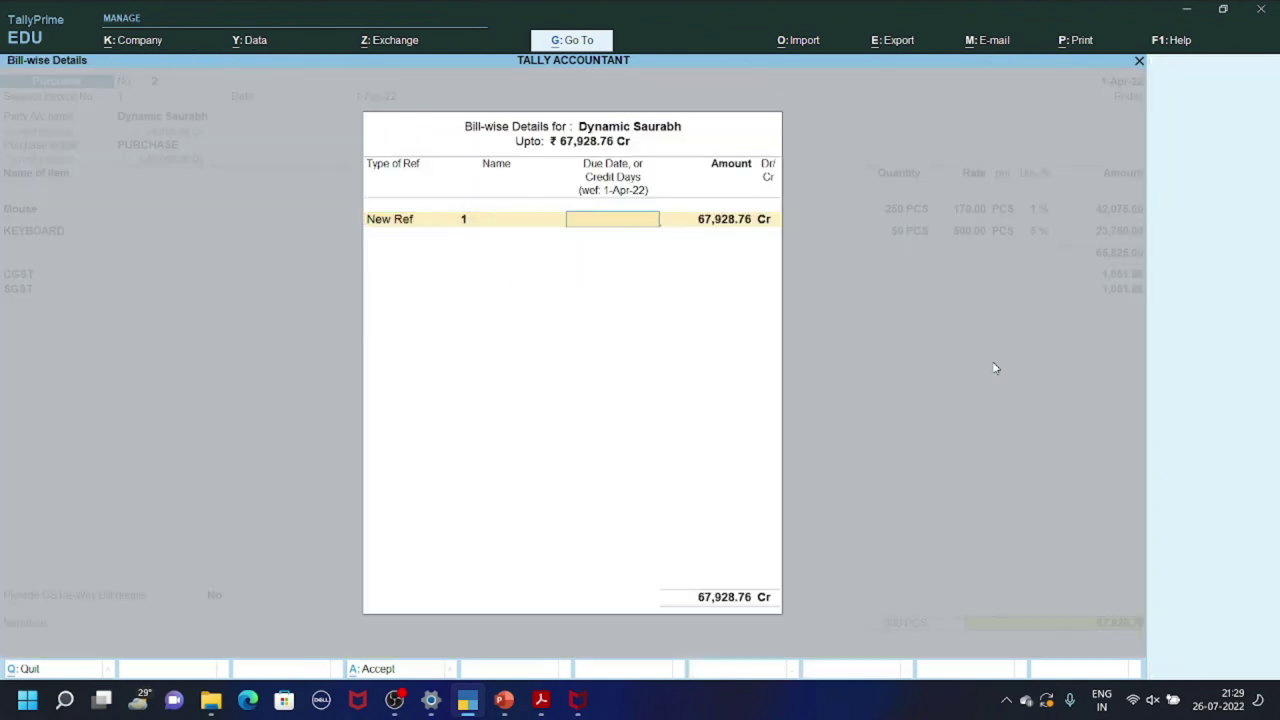
pyautogui.press('Return')
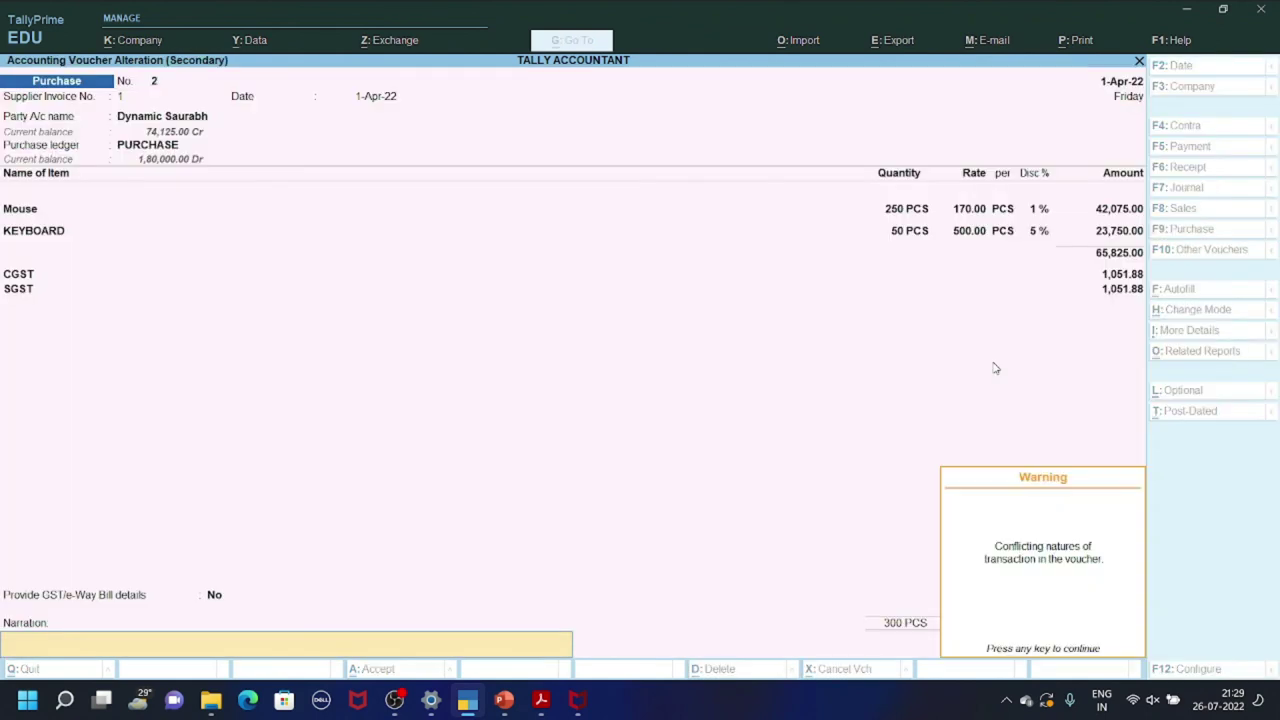
pyautogui.press('Return')
pyautogui.press('Return')
pyautogui.press('Return')
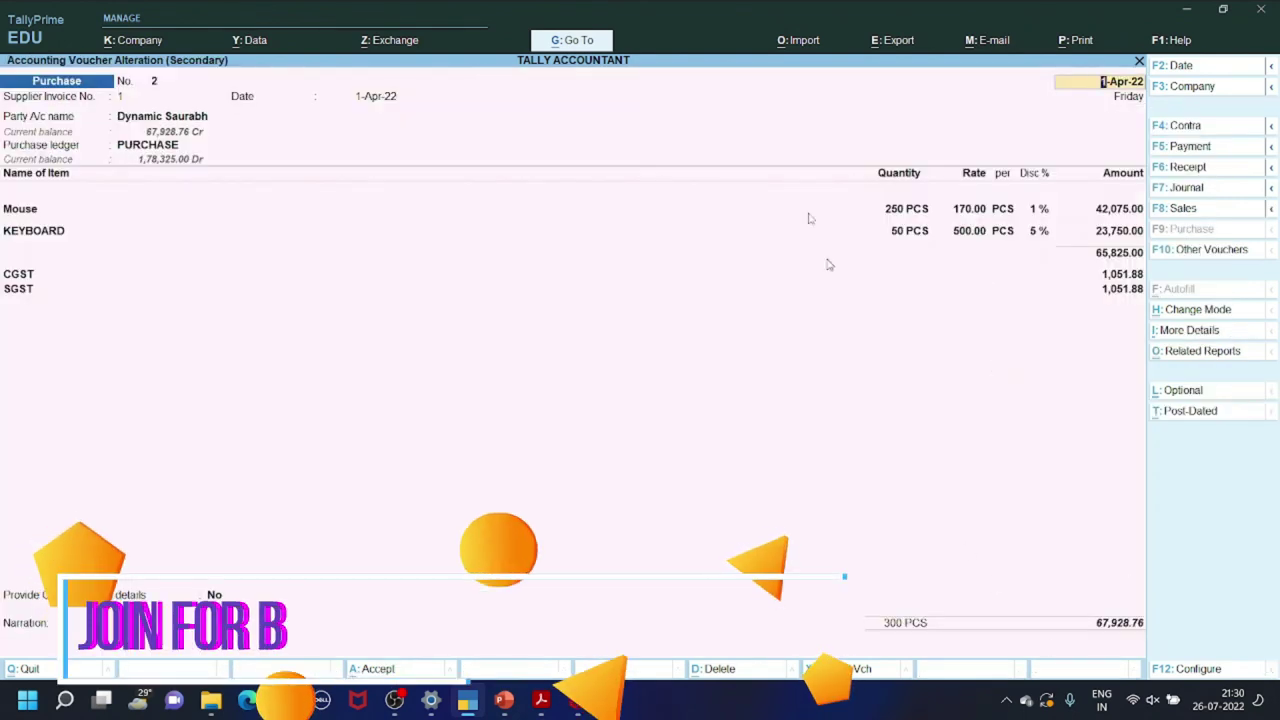
# - Quit the voucher back to the Day Book and reselect Dynamic Saurabh's entry
pyautogui.press('Escape')
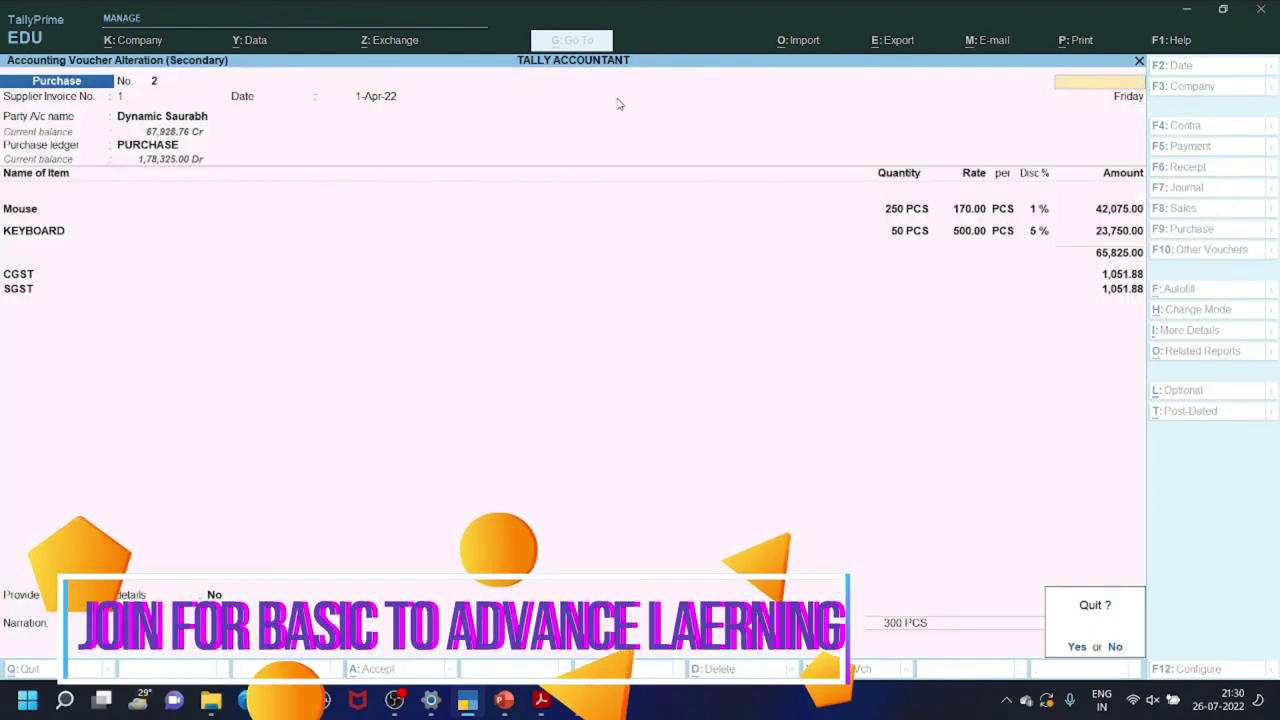
pyautogui.press('y')
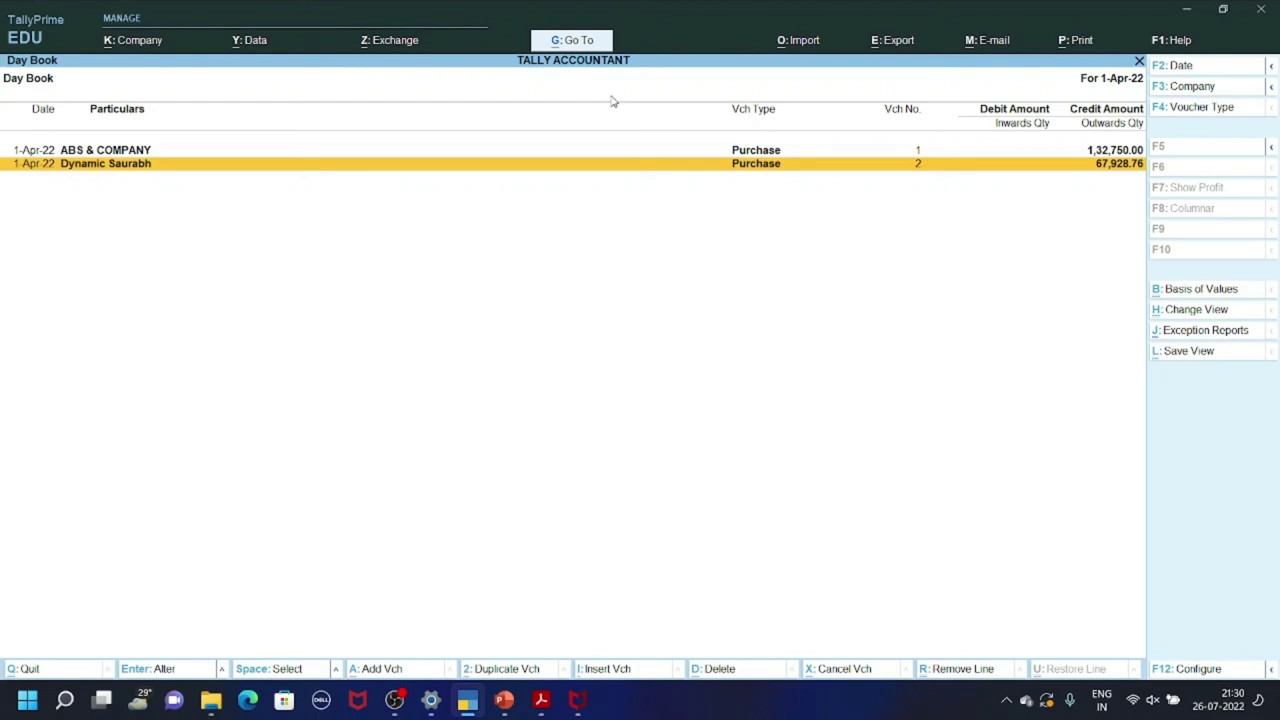
pyautogui.press('Up')
pyautogui.press('Down')
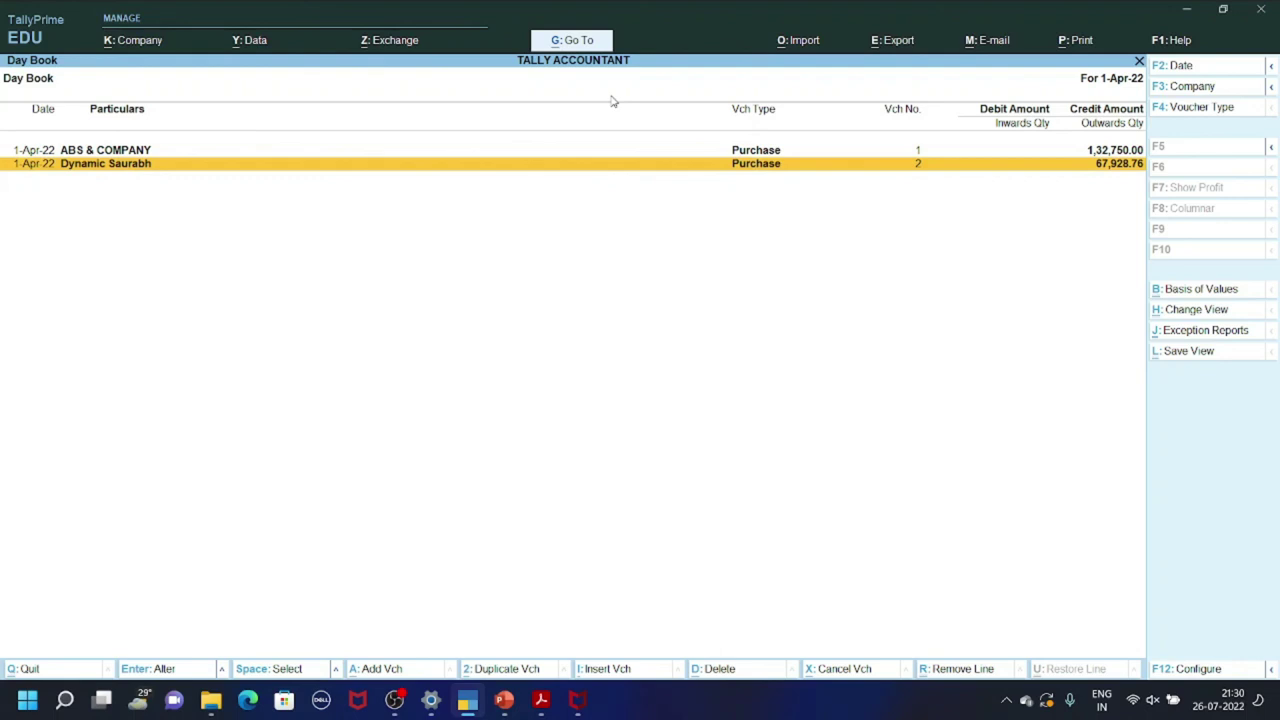